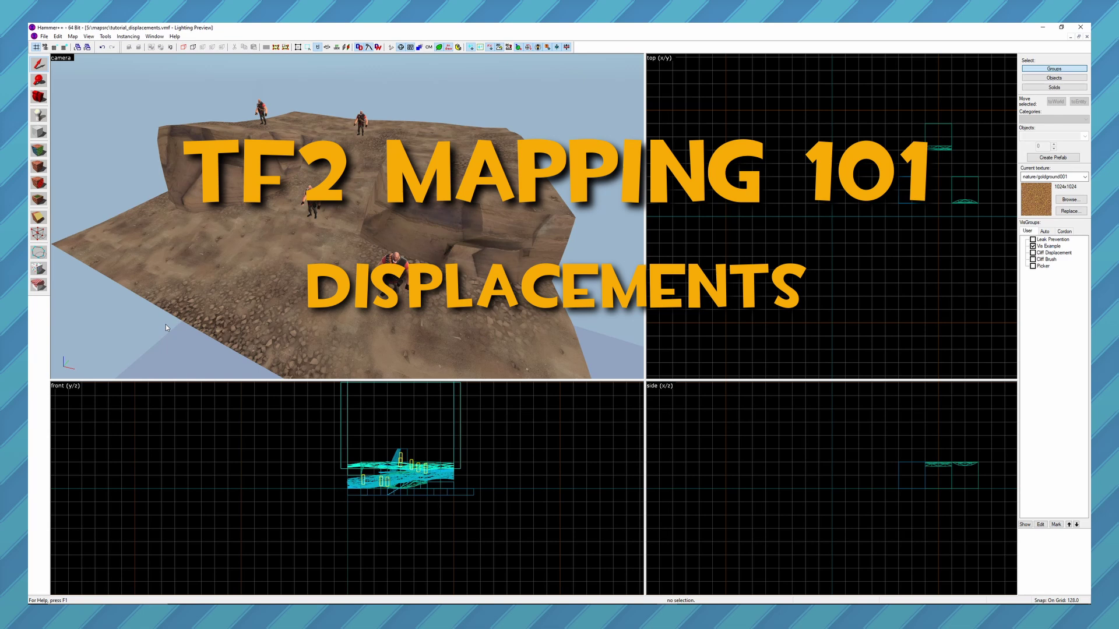
Step: Open the displacement settings of the Face Edit Sheet for the ground displacement below the cliff
left_click(257, 278)
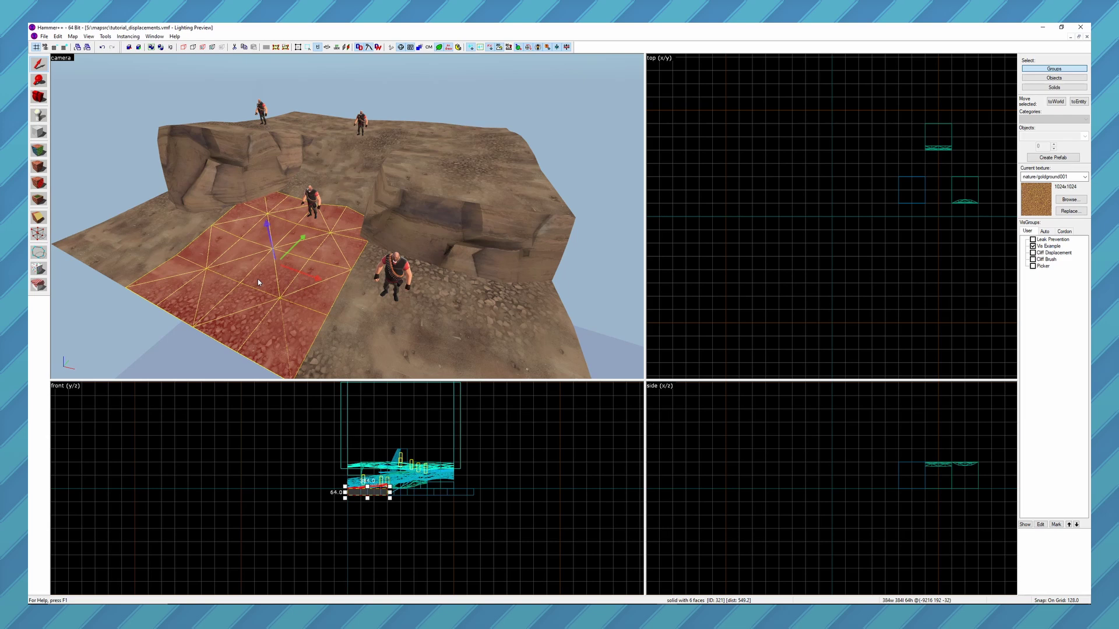
left_click(45, 155)
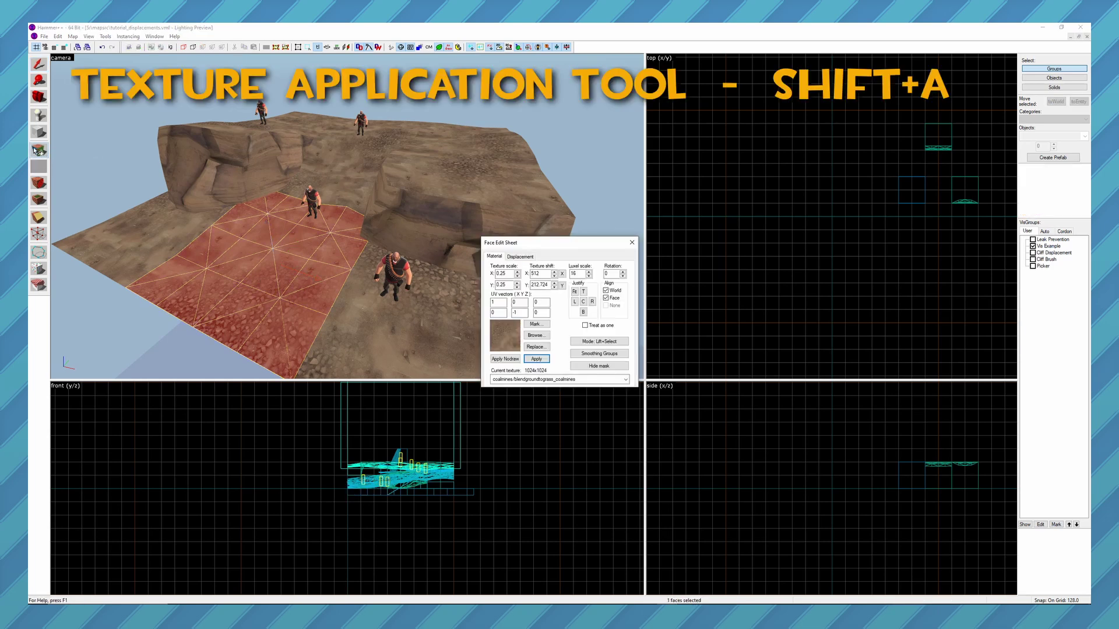
left_click(531, 258)
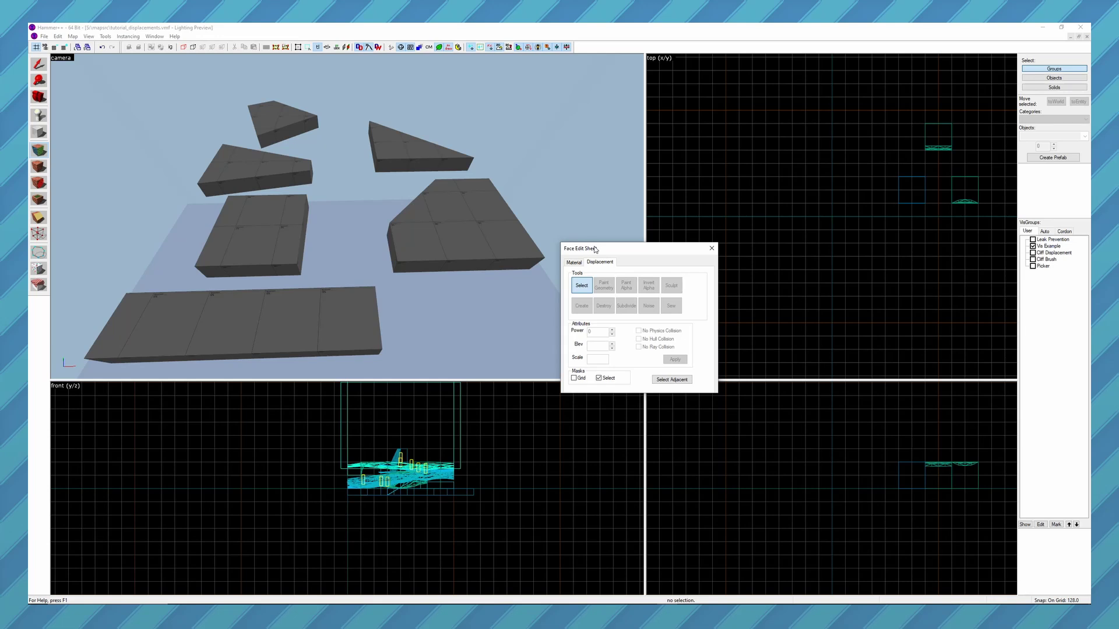
Step: Create displacements from the top faces of the six differently shaped brushes
left_click(429, 316)
left_click(303, 321)
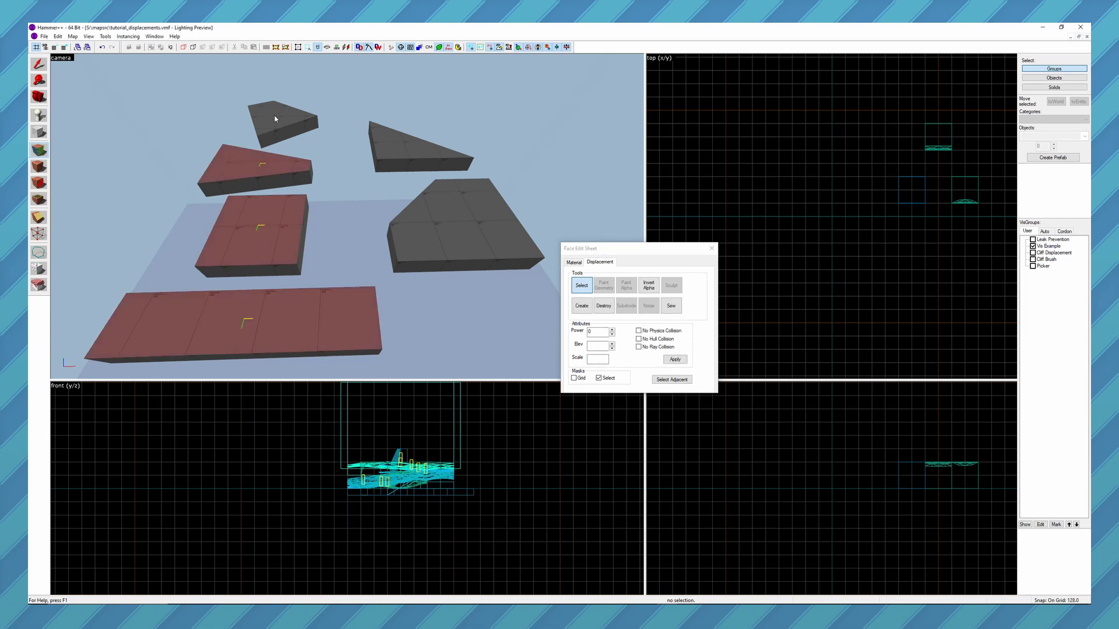
left_click(417, 150, "ctrl")
left_click(462, 218, "ctrl")
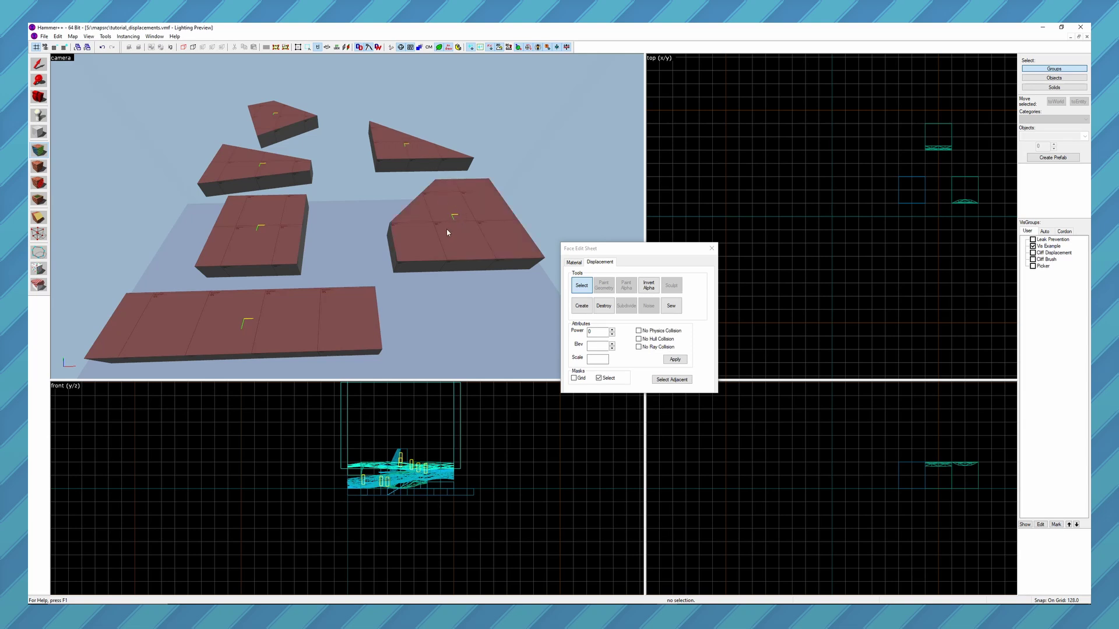
left_click(583, 306)
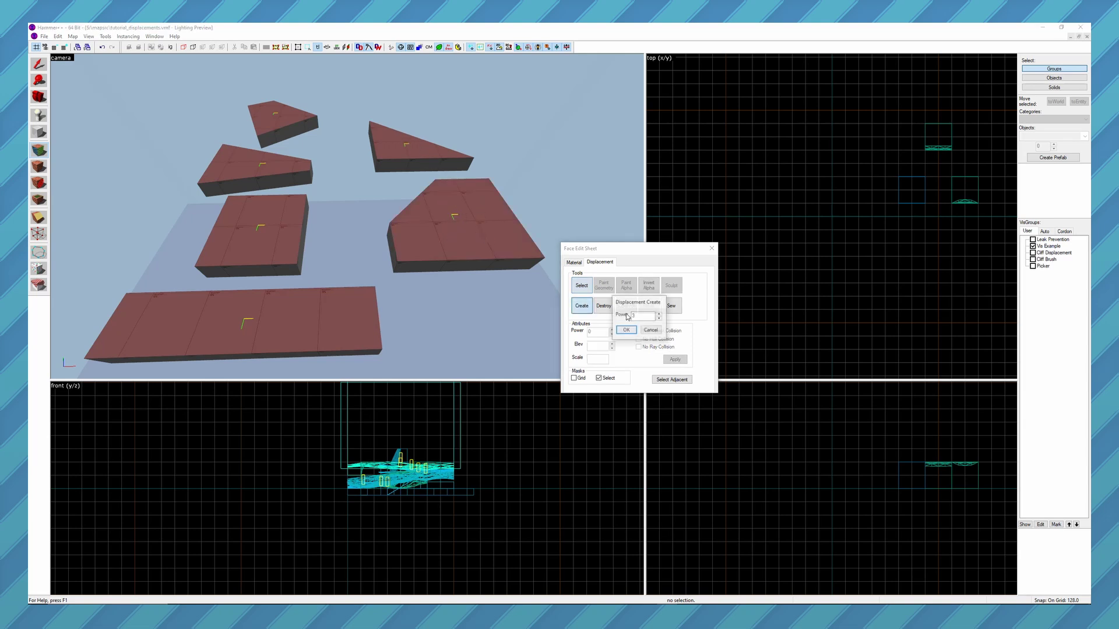
left_click(629, 330)
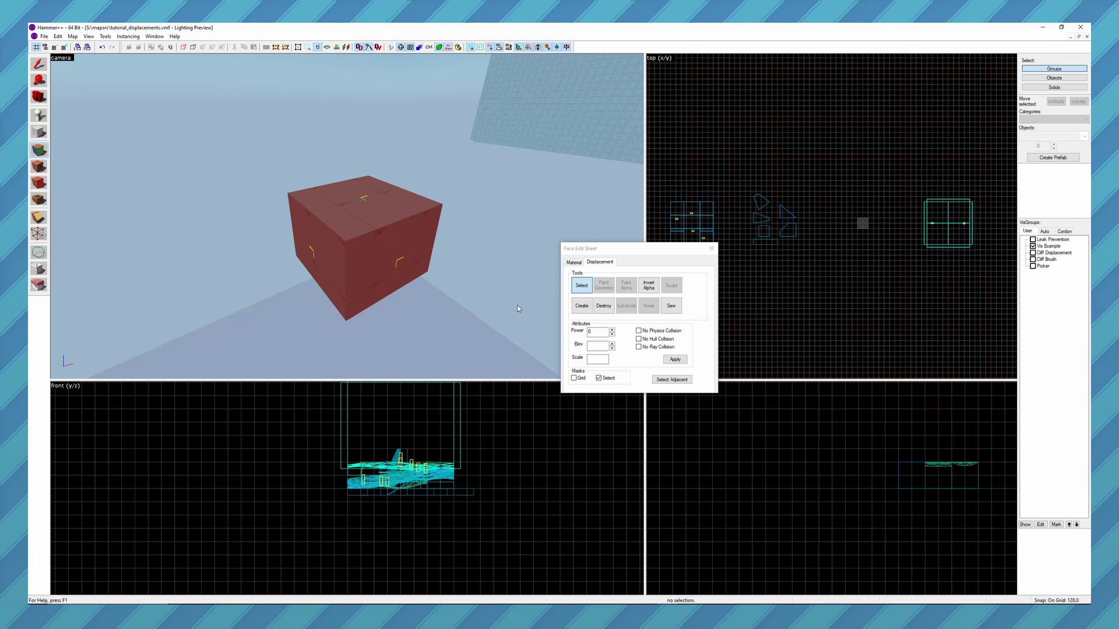
Step: Create displacements of power 3 on the cube's selected faces, and destroy those on its top and one side
left_click(582, 305)
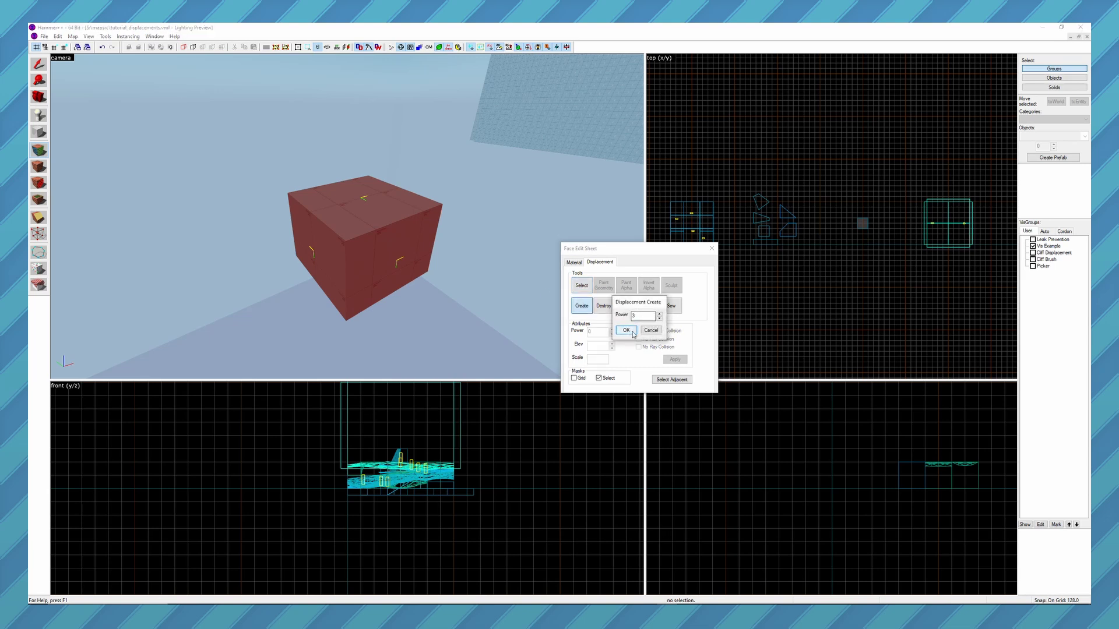
left_click(623, 330)
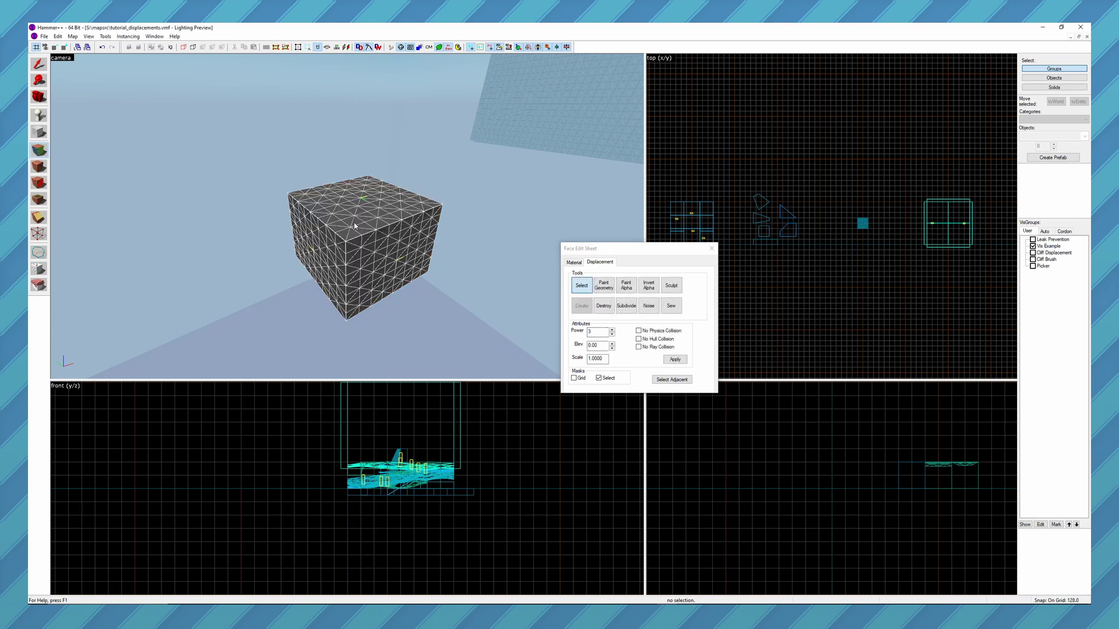
left_click(306, 267)
left_click(356, 213, "ctrl")
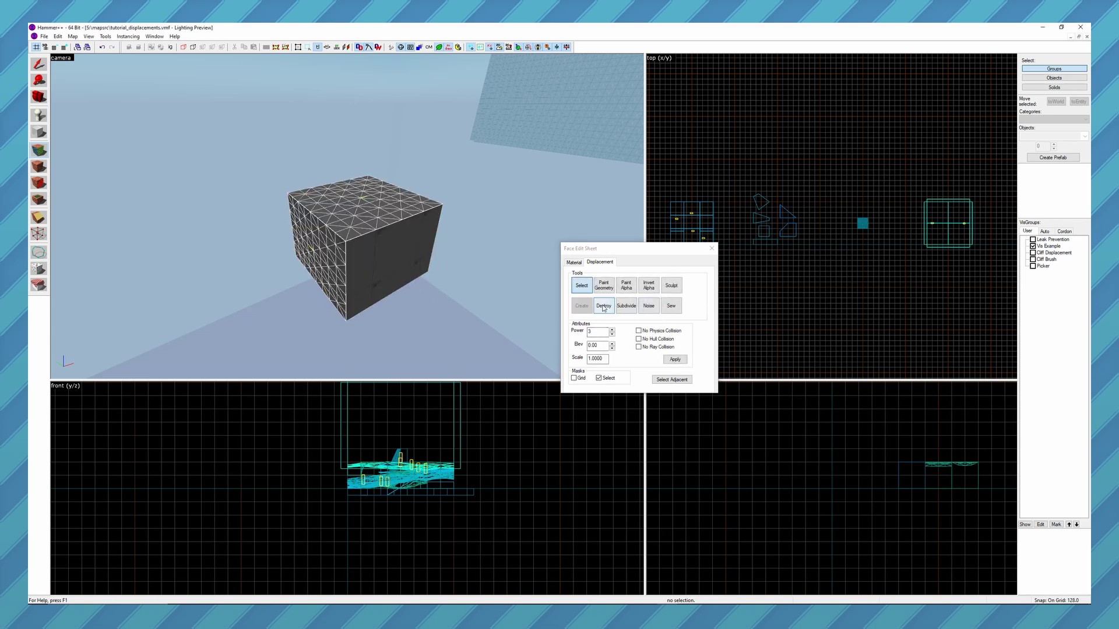
left_click(604, 306)
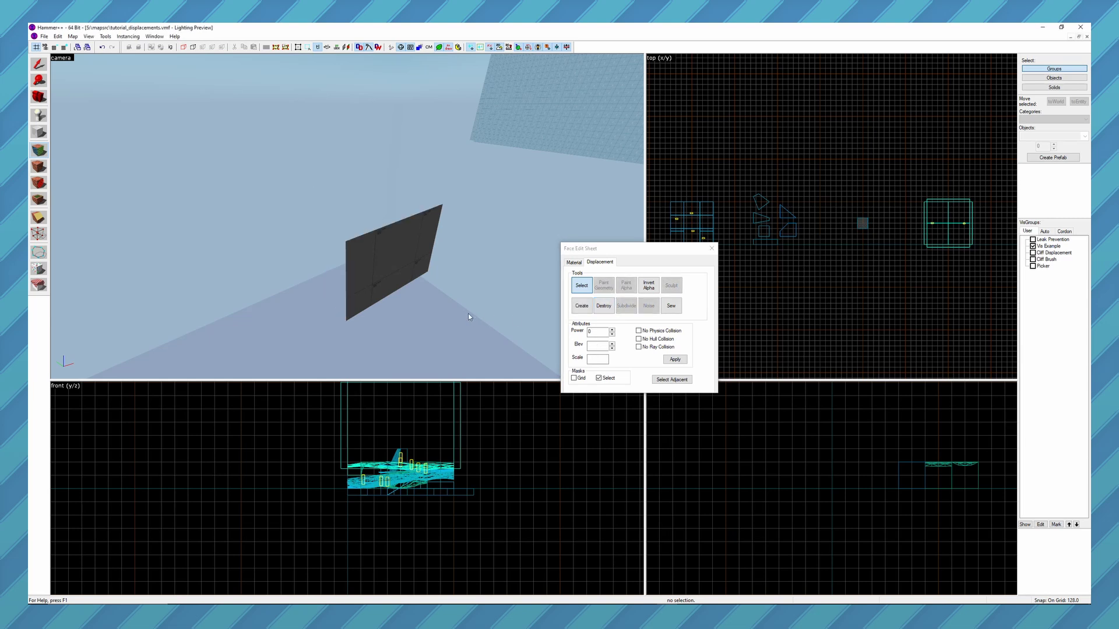
Step: Destroy the cube's unneeded displacements seen from below, keeping a single vertical side face displaced
key("z")
key("s")
key("z")
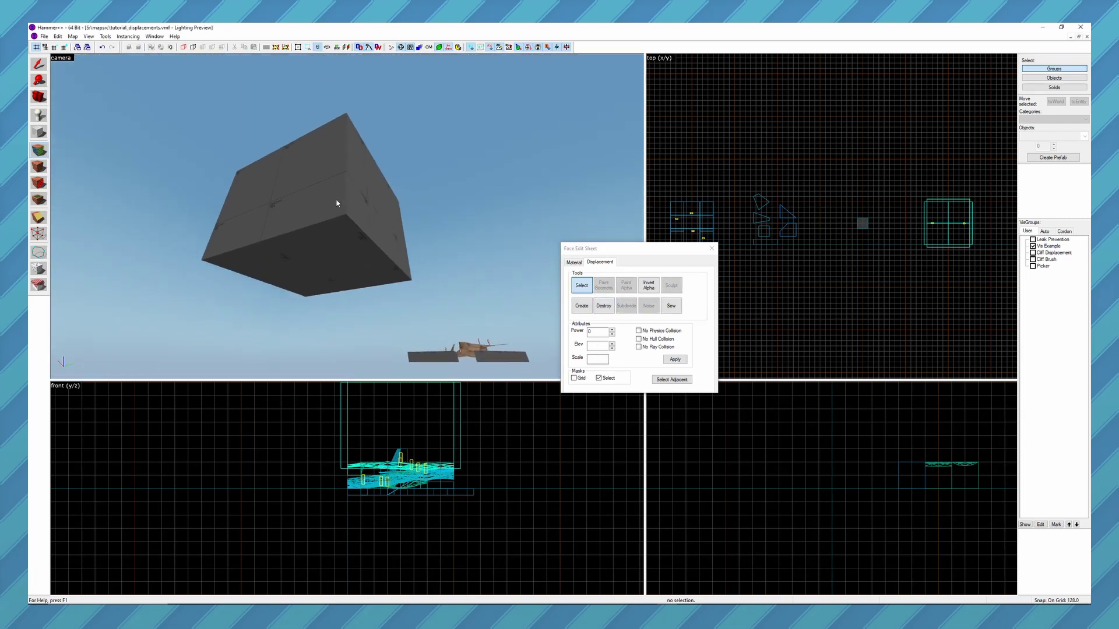
left_click(346, 250)
left_click(597, 310)
key("z")
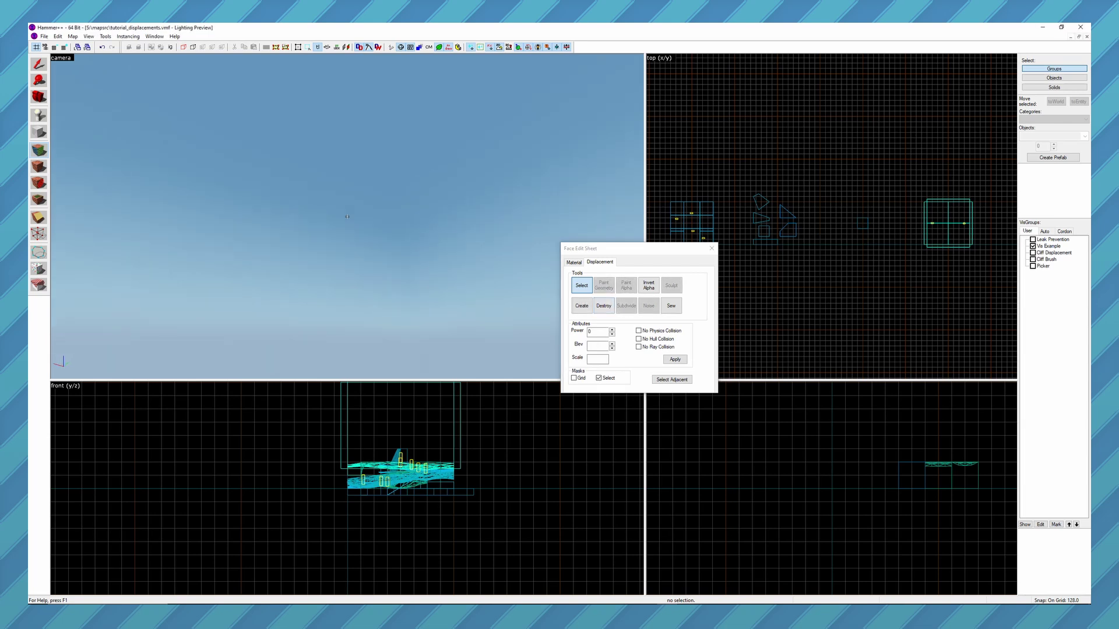
key("ctrl+z")
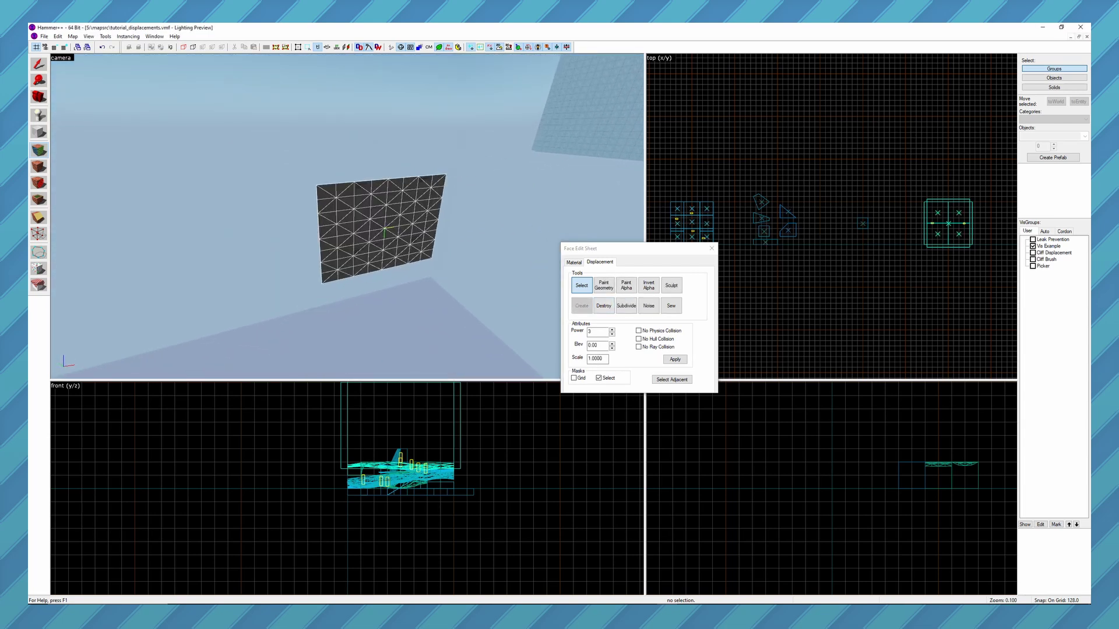
Step: Select the cube brush with the one displaced side and examine its full extent in the top and side views
scroll(870, 232, "up", 10)
key("shift+s")
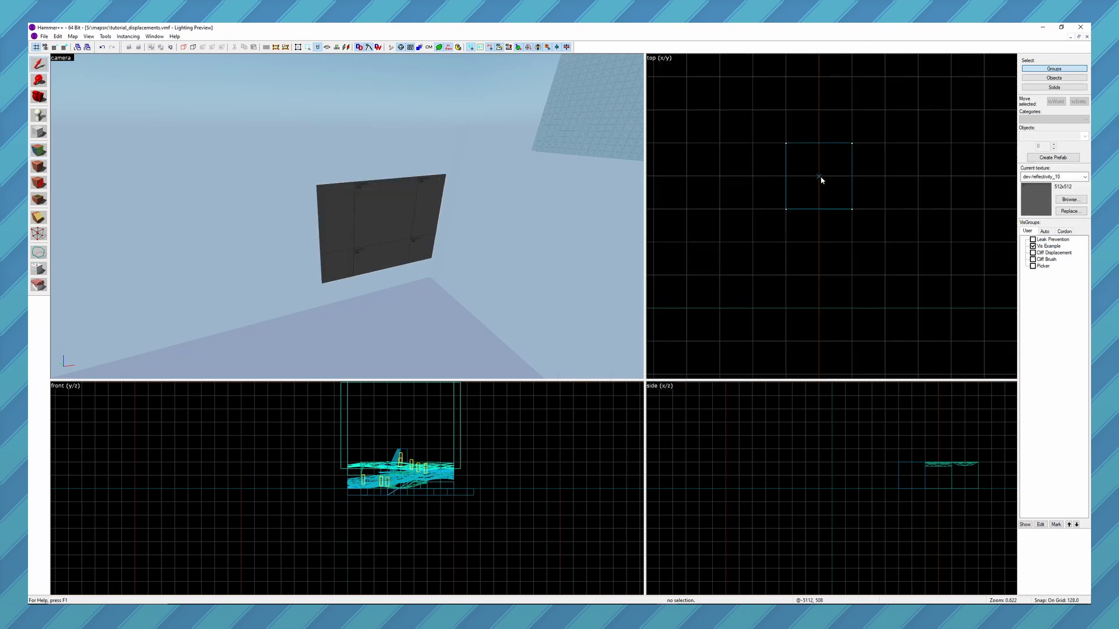
left_click(819, 176)
scroll(851, 478, "down", 12)
scroll(758, 486, "up", 17)
mouse_move(715, 537)
middle_mouse_down()
mouse_move(760, 502)
mouse_move(708, 518)
middle_mouse_up()
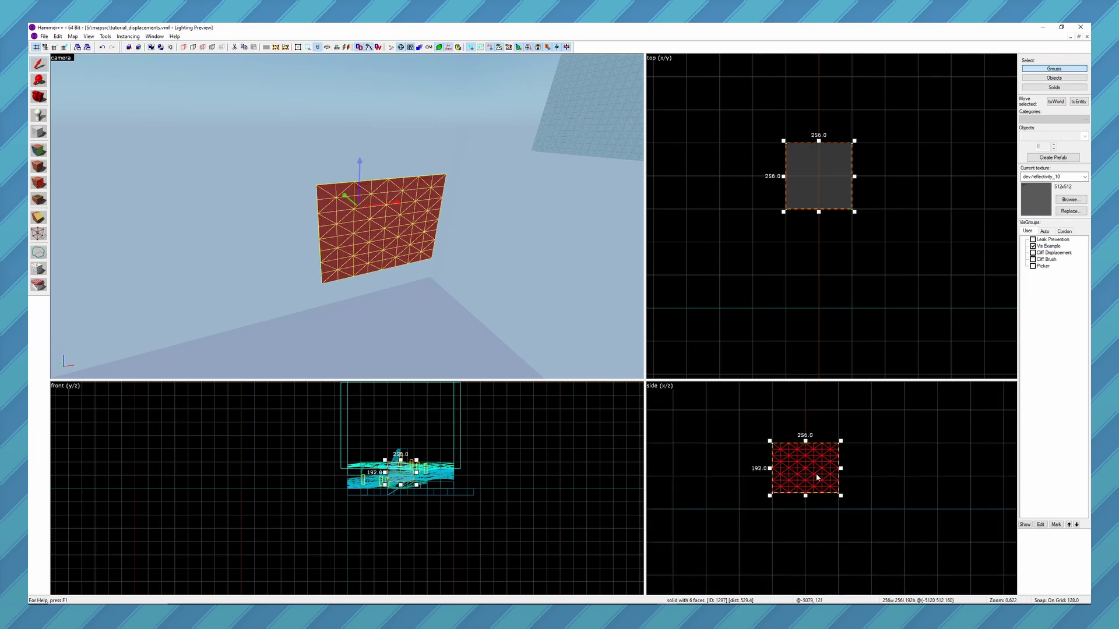
mouse_move(827, 473)
left_mouse_down()
mouse_move(932, 533)
mouse_move(682, 451)
mouse_move(782, 449)
left_mouse_up()
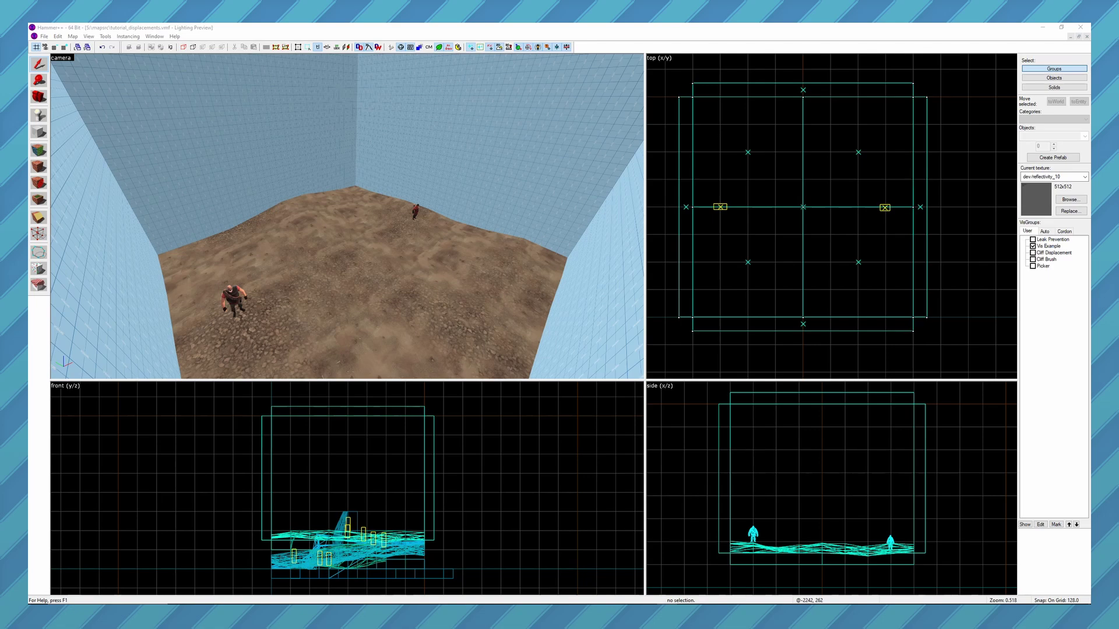
Step: Hide the Vis Example visgroup and examine the room without its ground displacement
key("z")
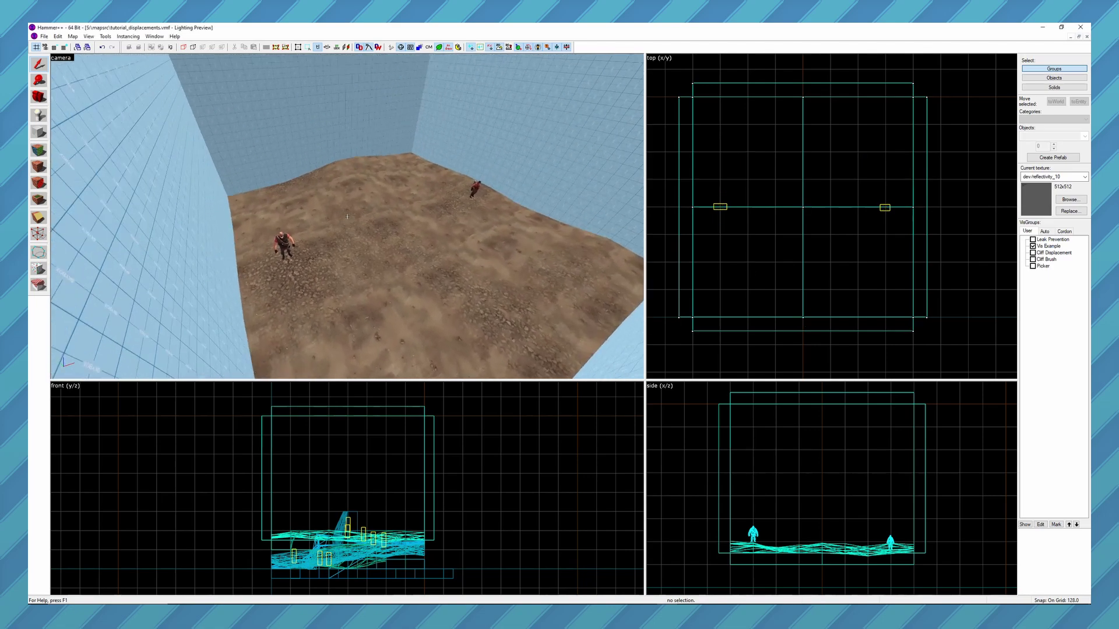
key("s")
key("z")
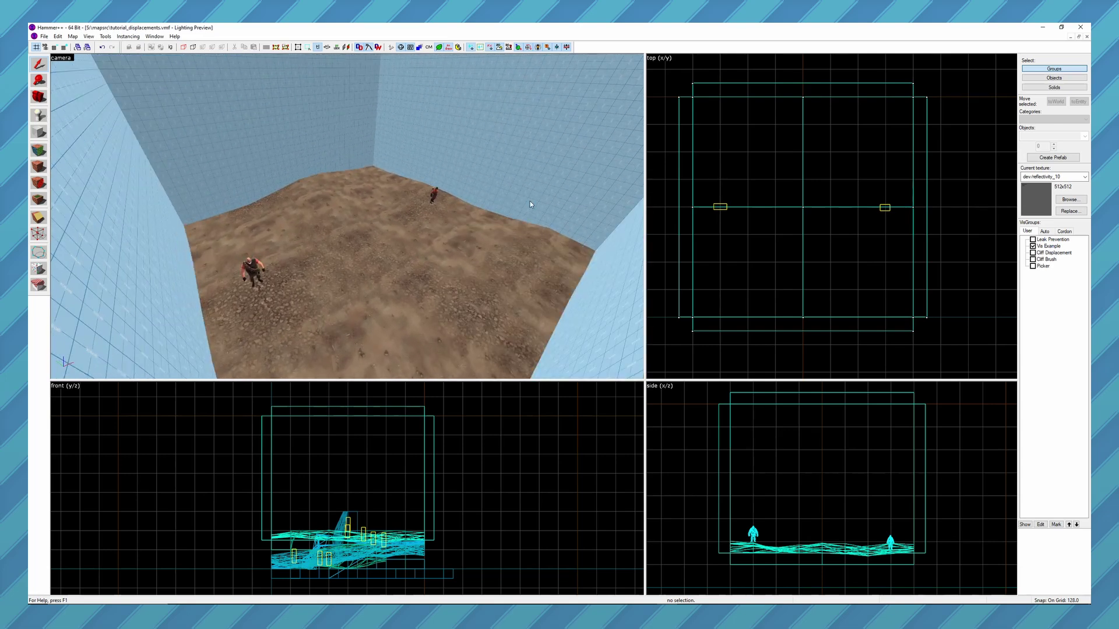
left_click(1033, 246)
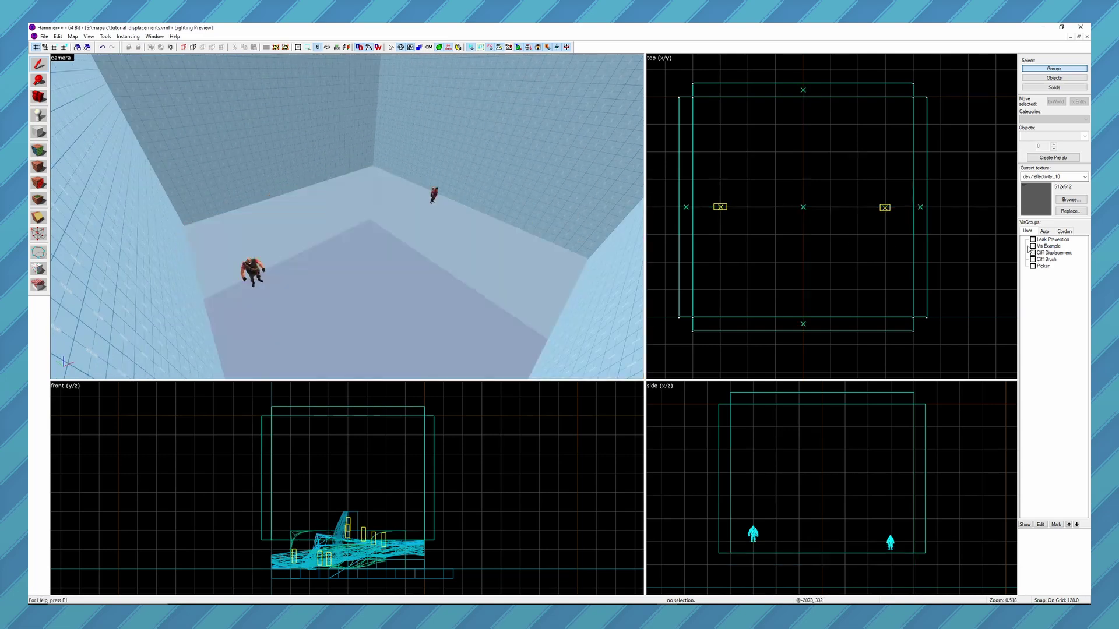
key("z")
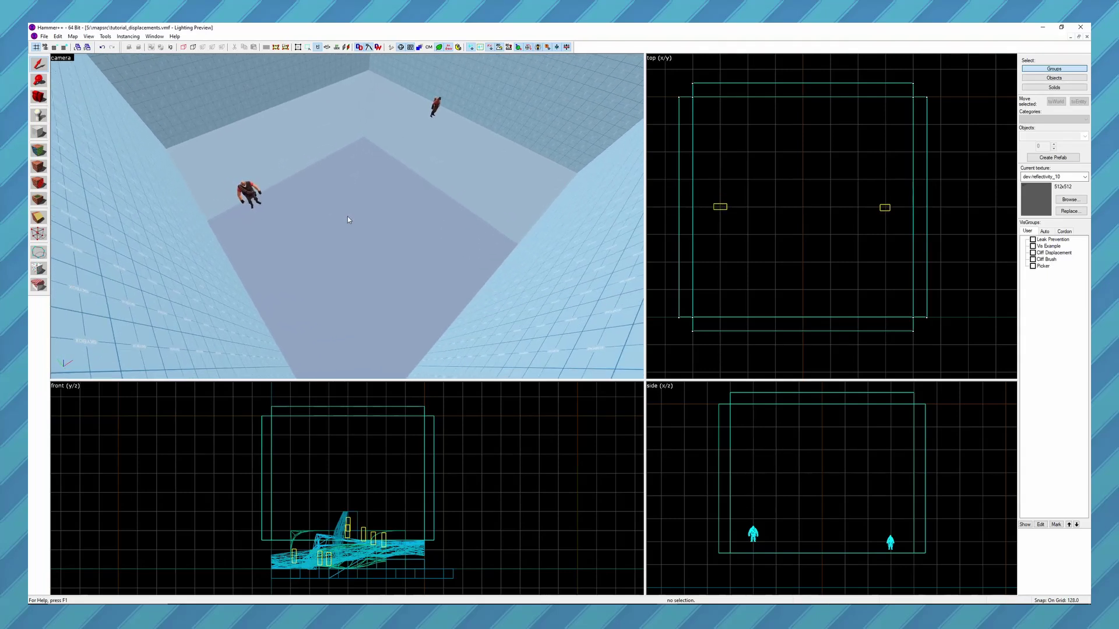
Step: Show the Leak Prevention, Vis Example and Cliff Displacement visgroups and inspect the cliff between the two characters
left_click(1032, 246)
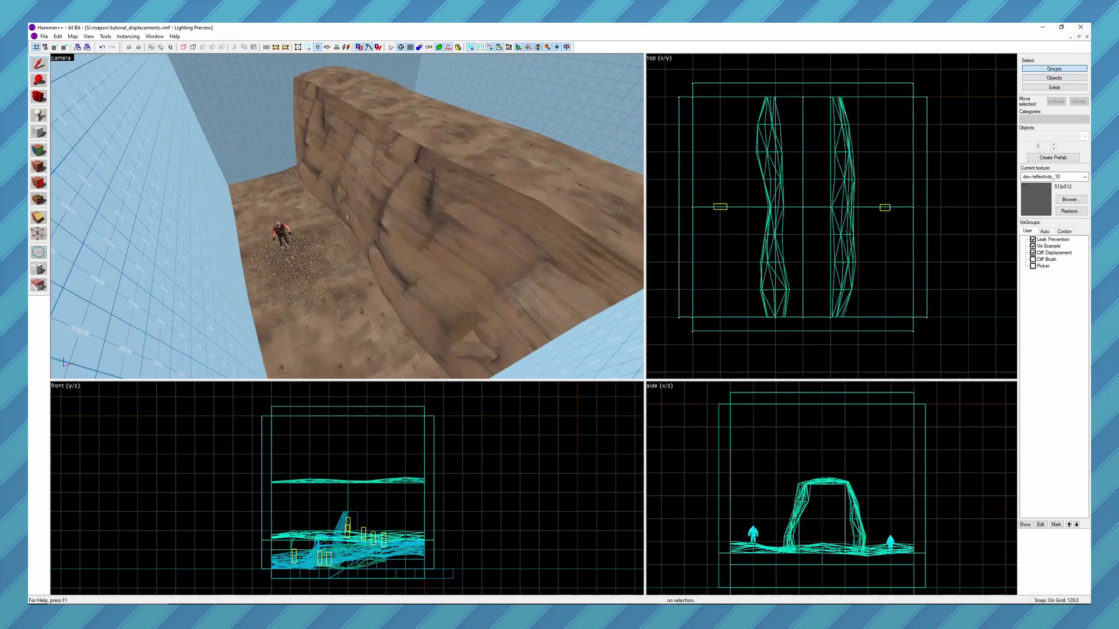
key("w")
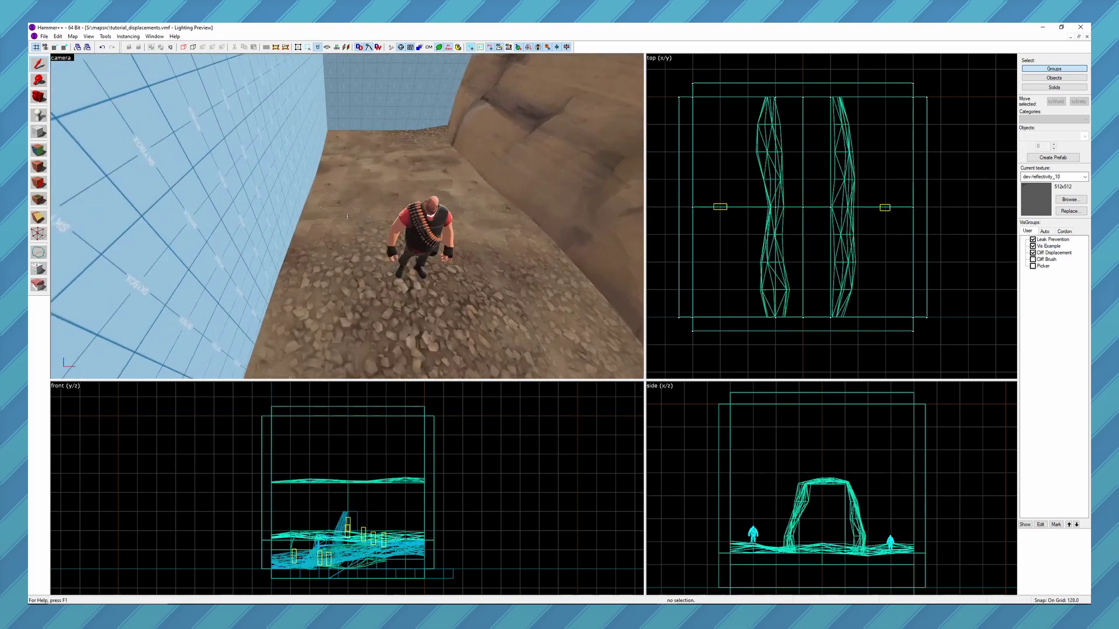
key("w")
key("z")
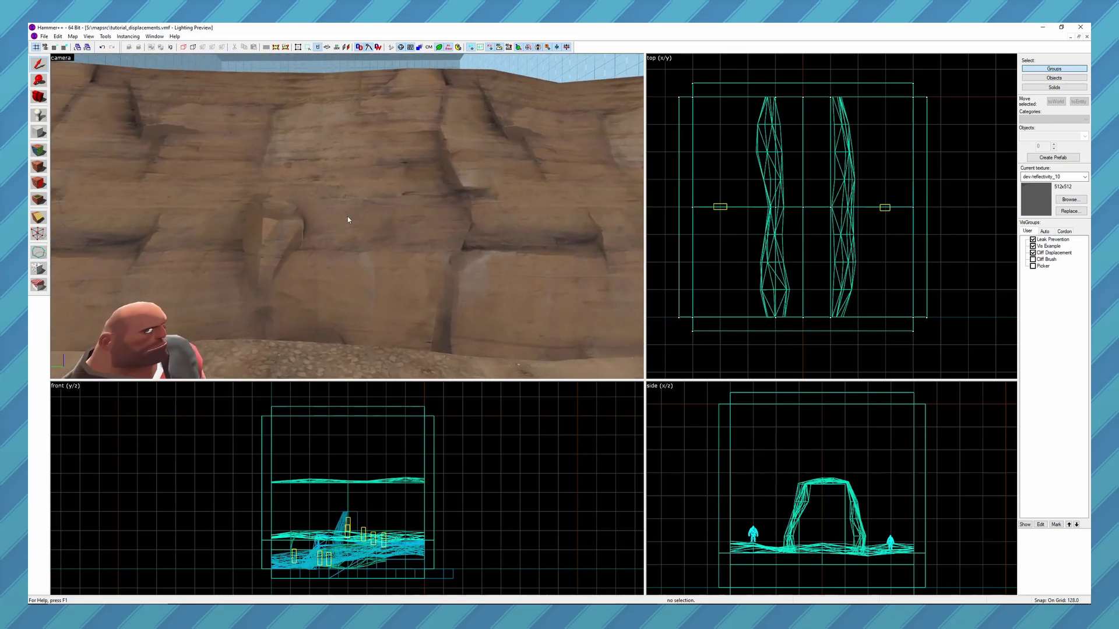
Step: Hide the Cliff Displacement visgroup, show the Cliff Brush visgroup, and inspect the plain wall brush from both sides
left_click(1032, 253)
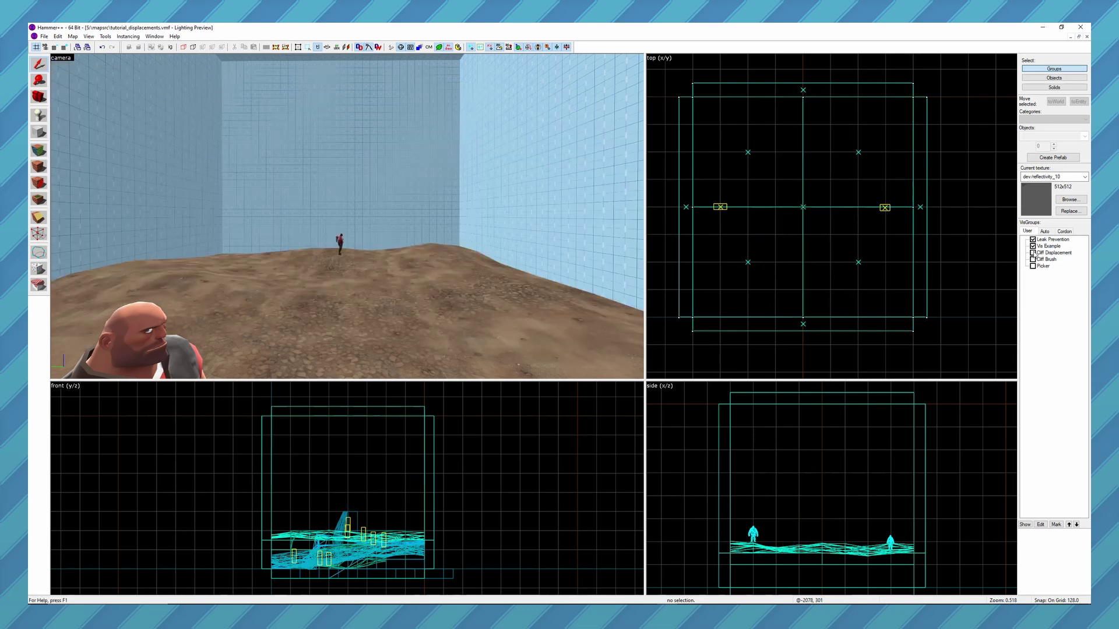
left_click(1033, 259)
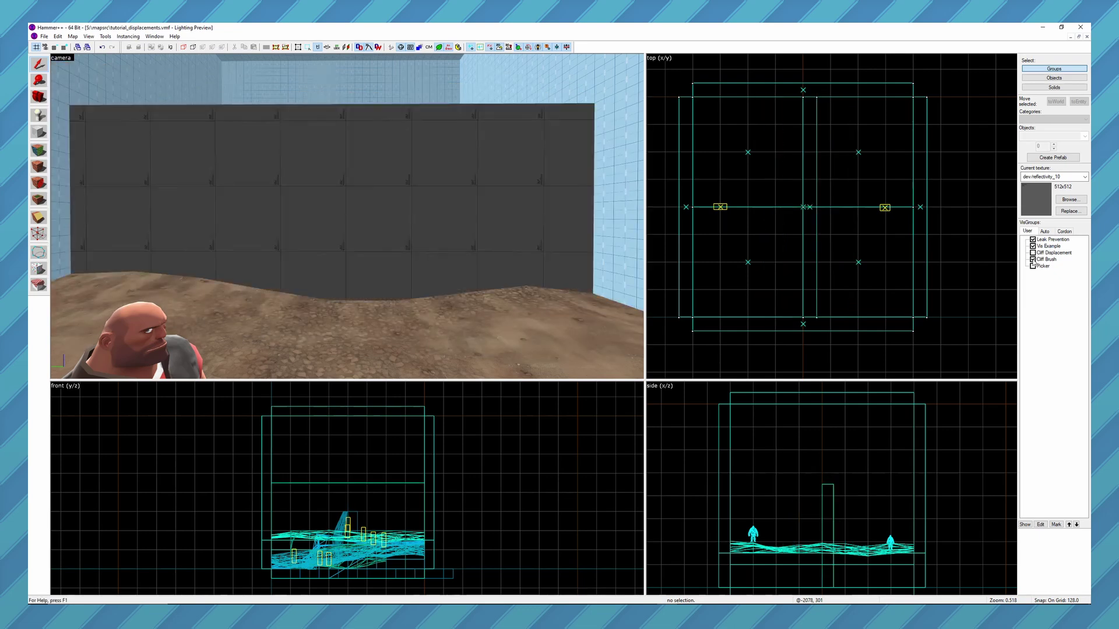
key("z")
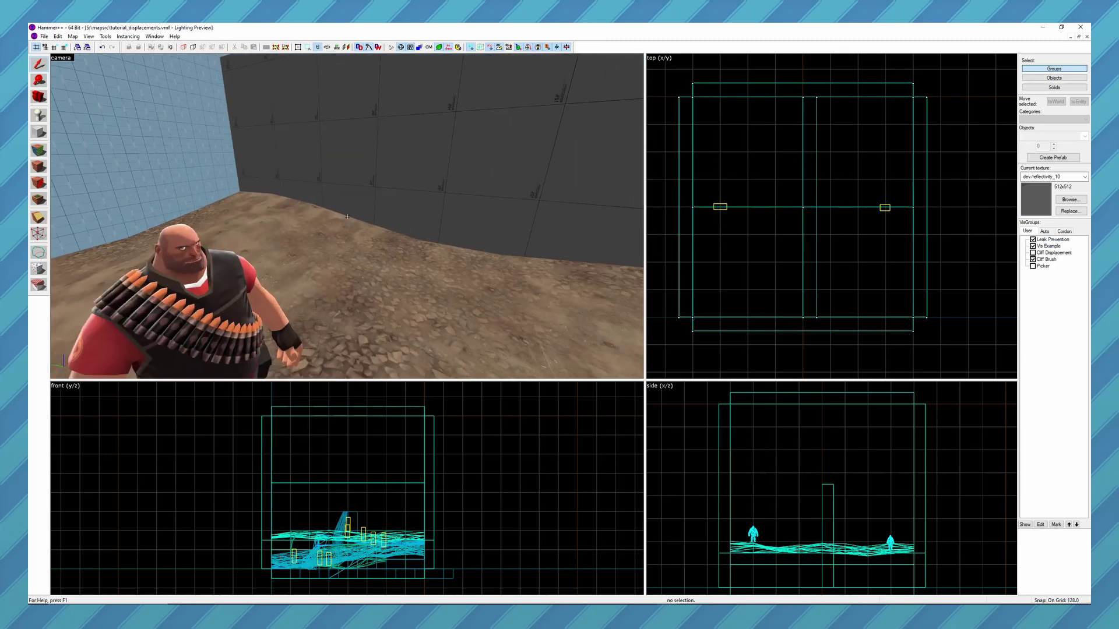
key("s")
key("d")
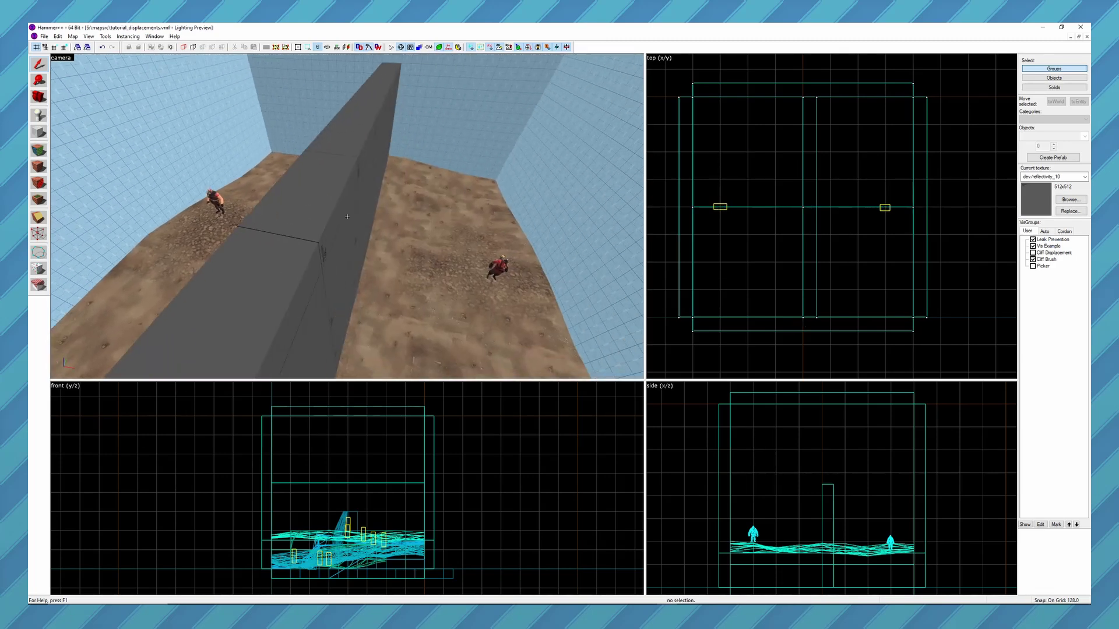
key("a")
key("z")
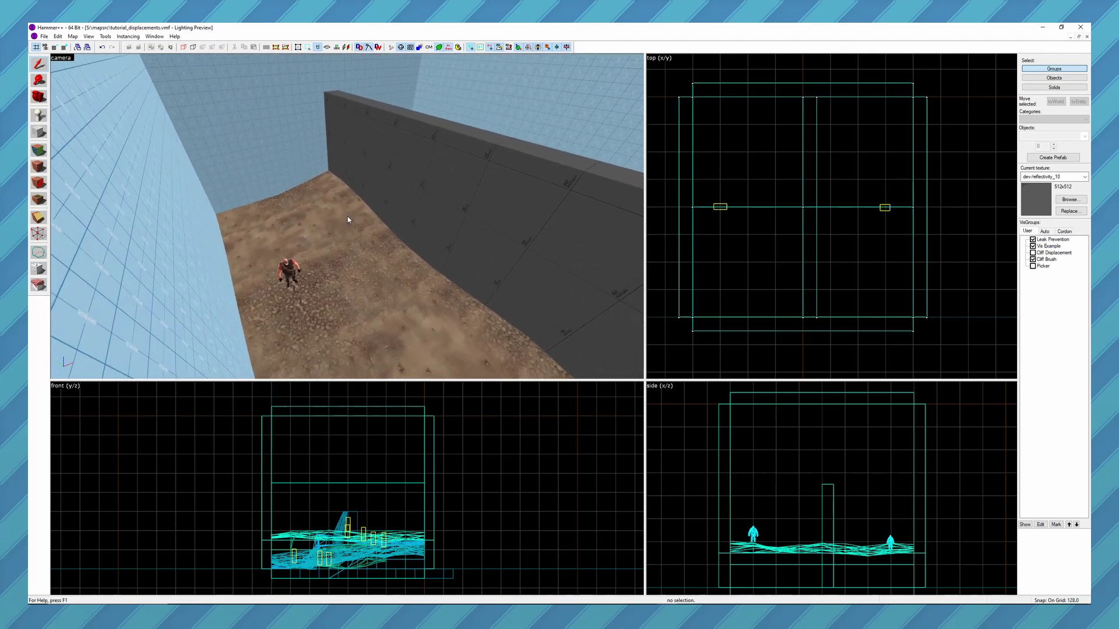
Step: Show the Cliff Displacement visgroup together with the wall brush and inspect the cliff enclosing it
left_click(1033, 253)
key("z")
key("w")
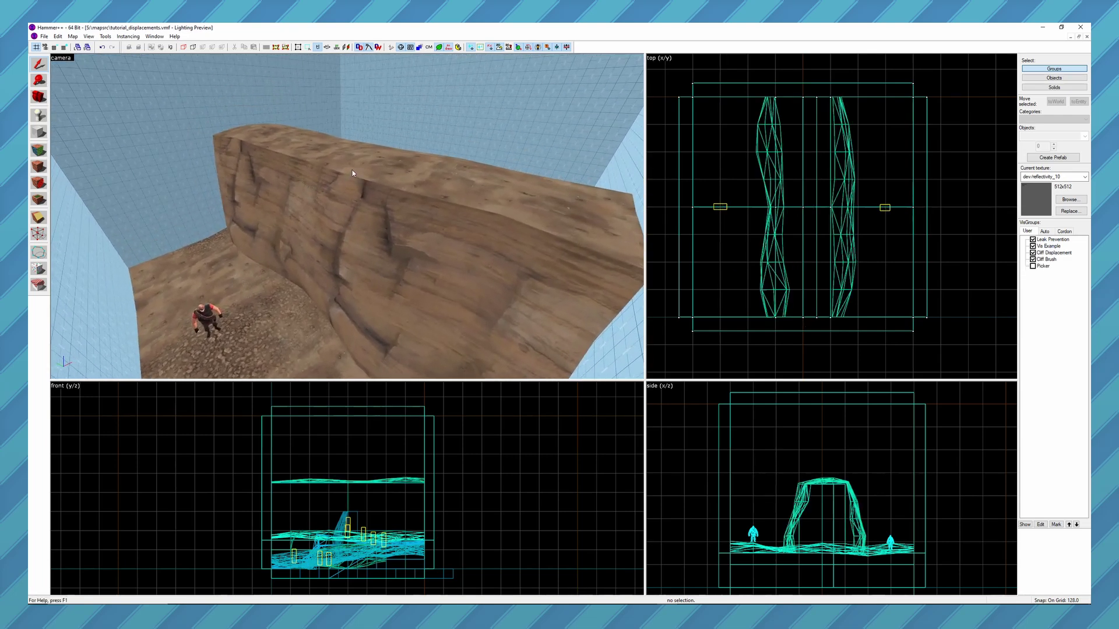
key("d")
key("a")
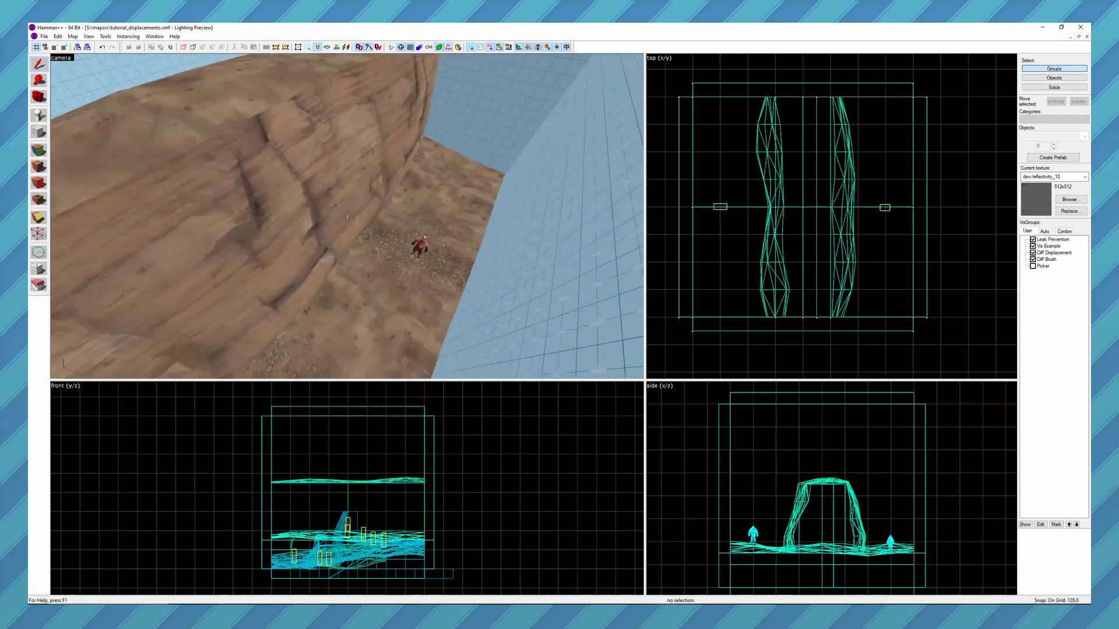
key("a")
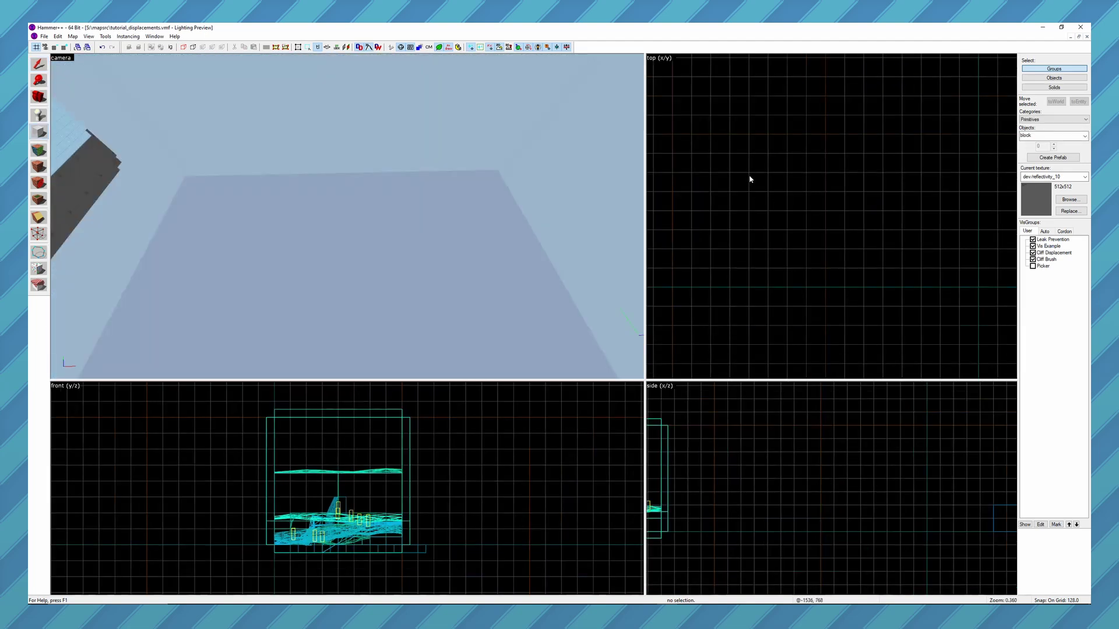
Step: Create a rectangular block brush in the empty area and select only its top face with the texture application tool
left_click_drag(749, 173, 902, 292)
key("Return")
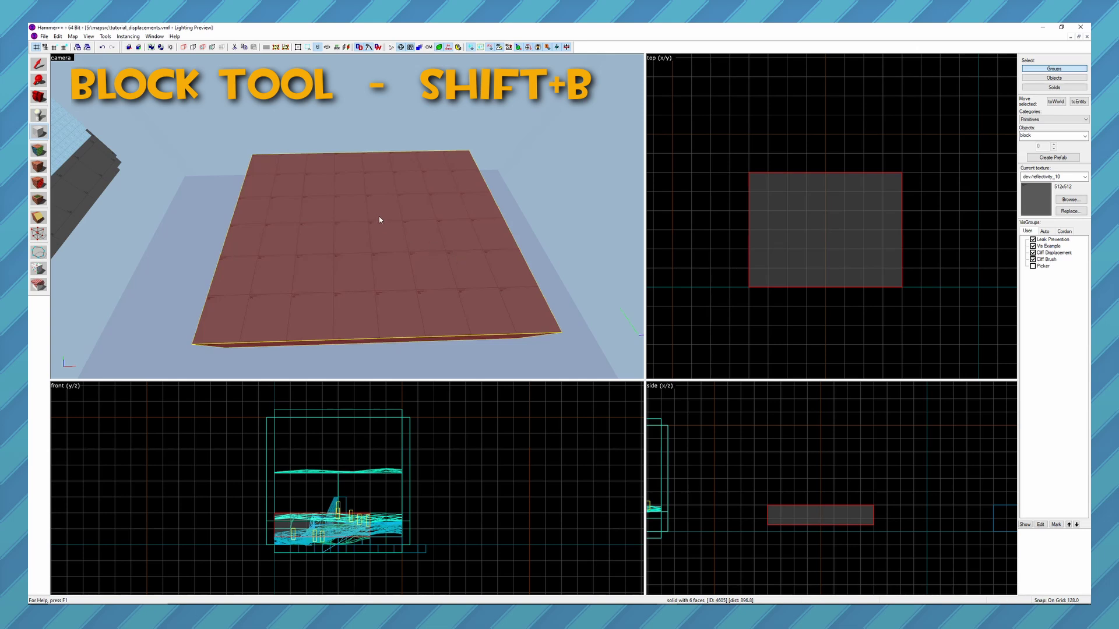
key("shift+a")
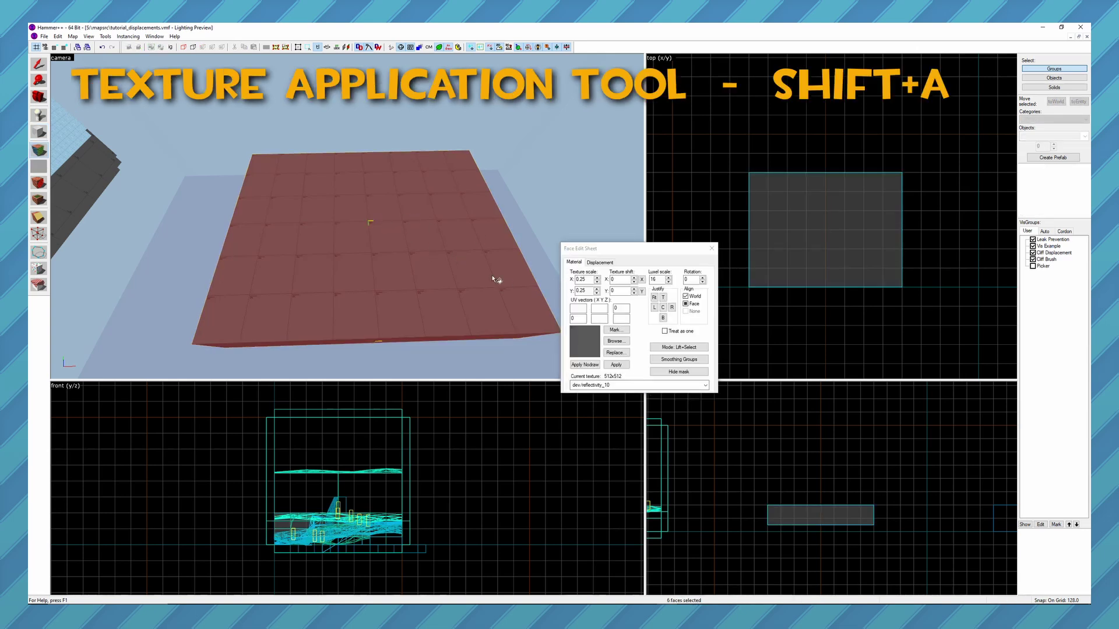
left_click(390, 230)
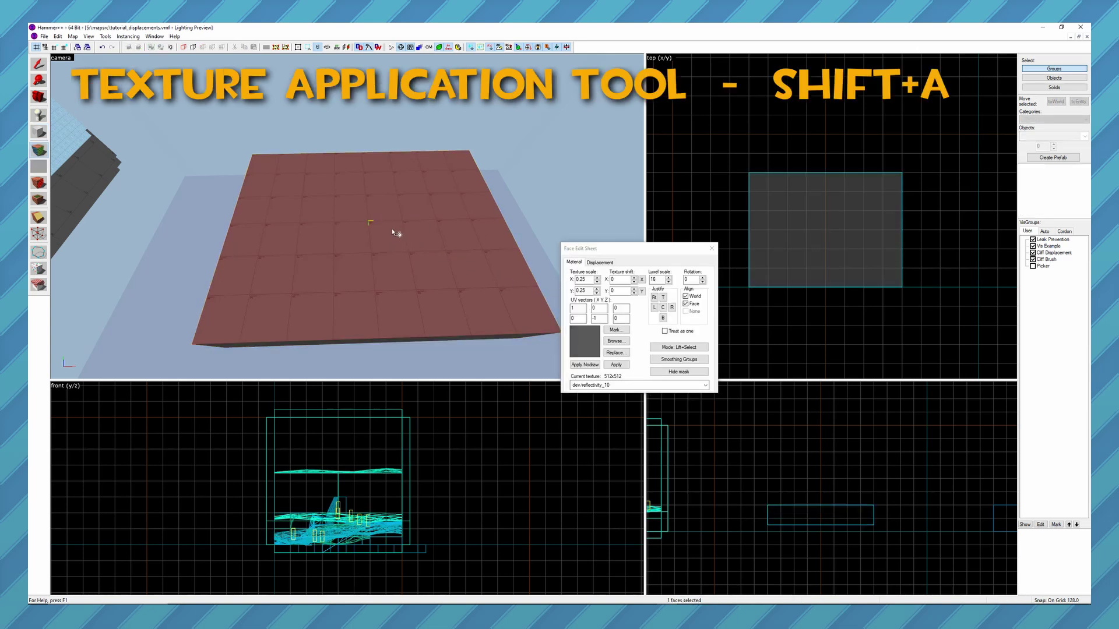
Step: Convert the selected top face of the block into a displacement with power 2
left_click(600, 262)
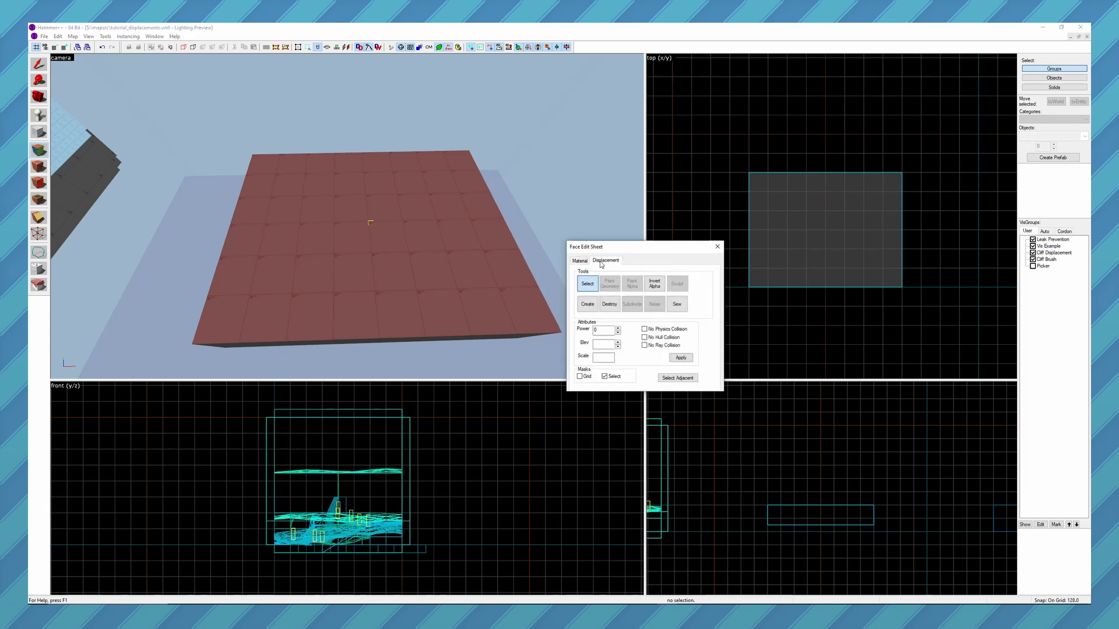
left_click(588, 303)
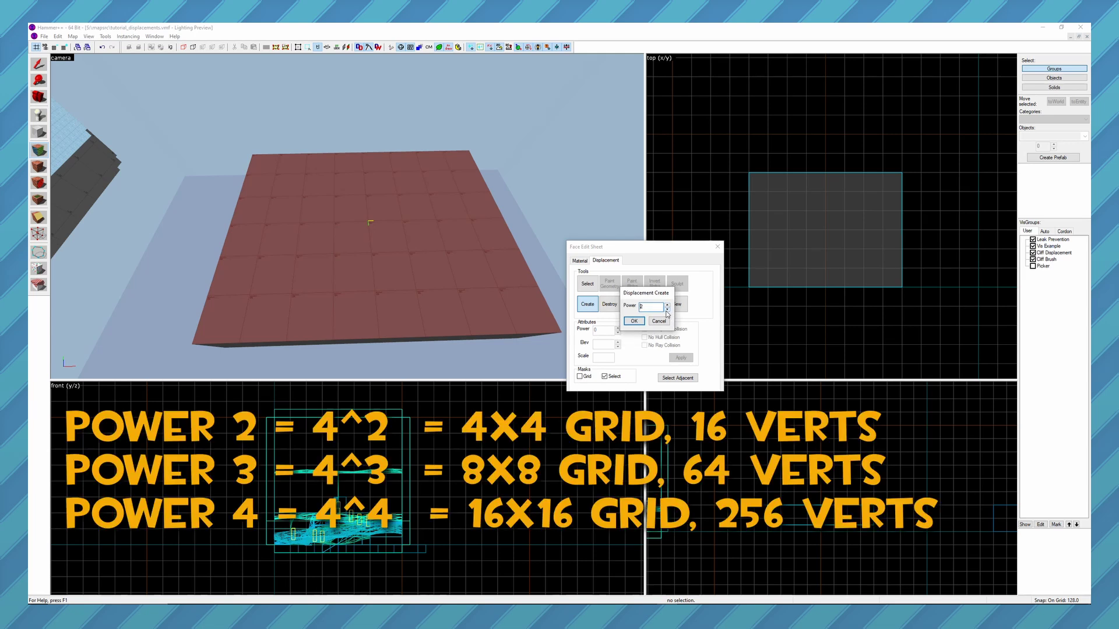
left_click(634, 321)
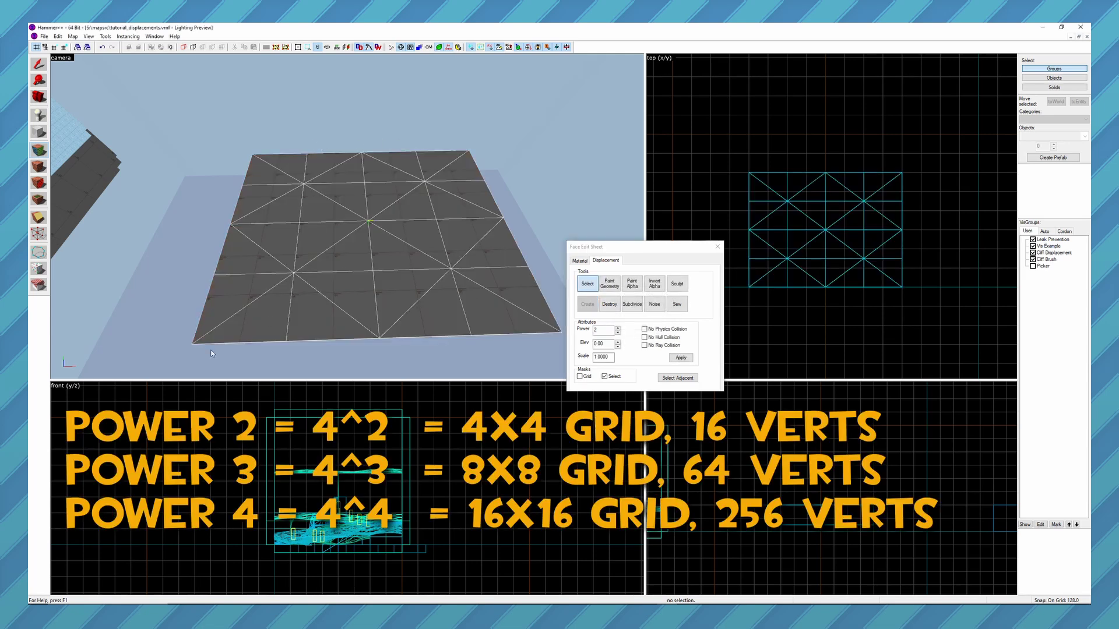
Step: Set the displacement's power to 3 and apply it
left_click(619, 328)
left_click(679, 357)
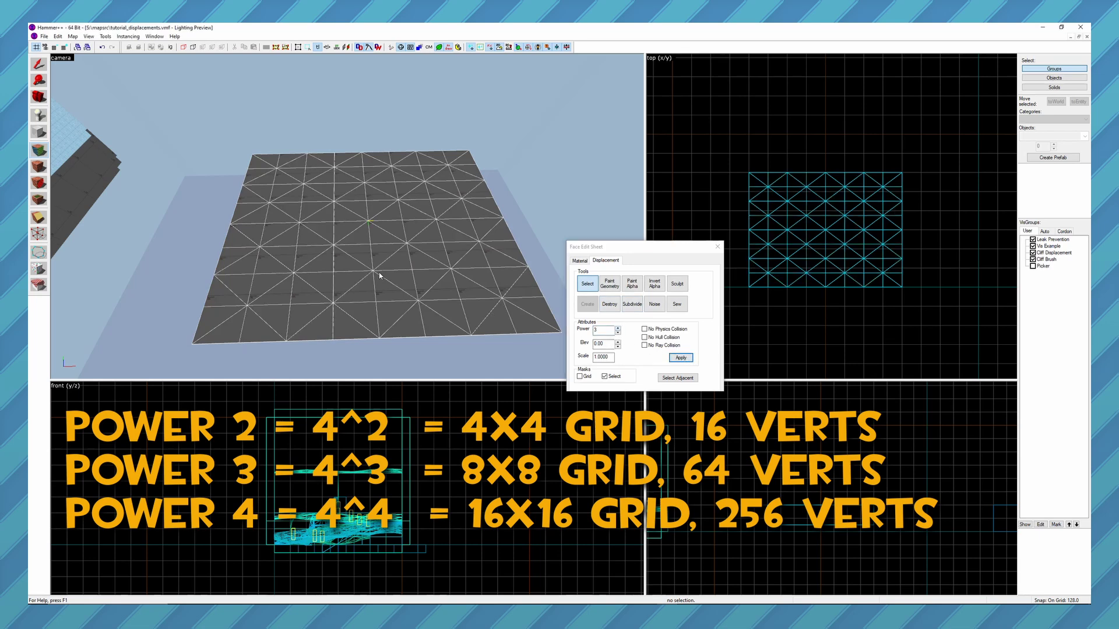
left_click(618, 327)
left_click(679, 357)
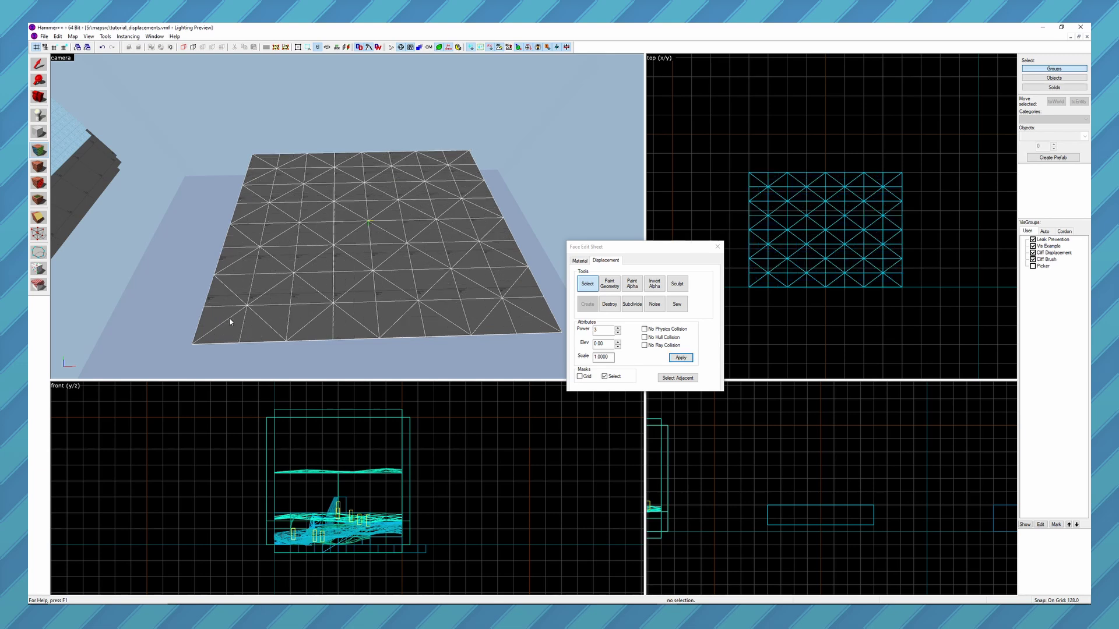
Step: Sculpt hills and a pit into the displacement using Paint Geometry with Raise/Lower, distance 5 and spatial radii up to 217
left_click(610, 283)
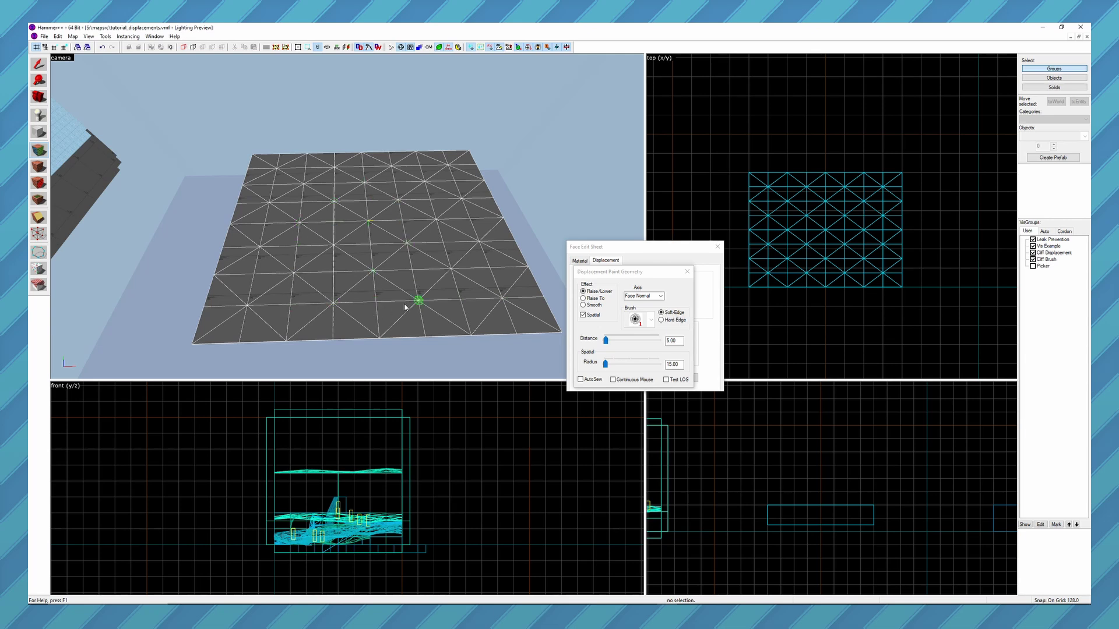
double_click(675, 340)
type("5")
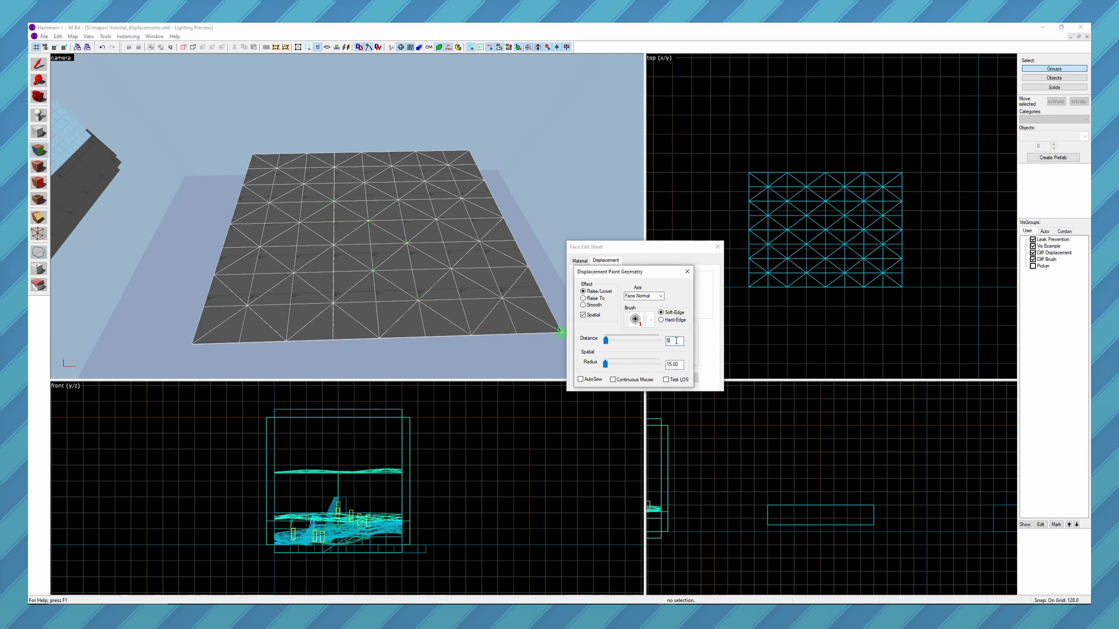
type(".00")
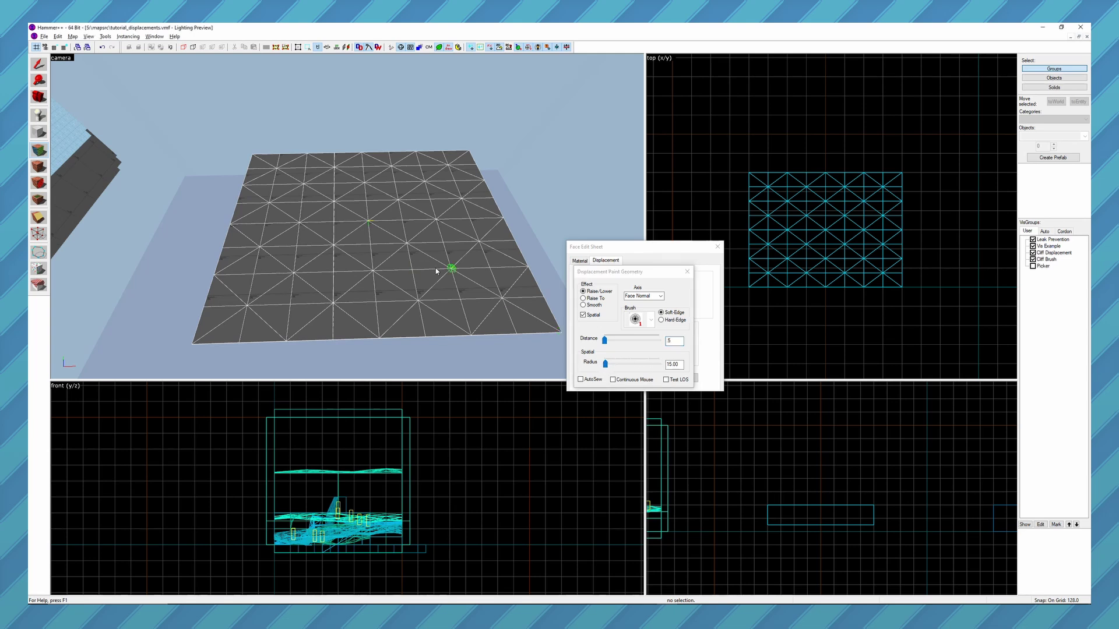
left_click_drag(423, 268, 348, 217, "alt")
mouse_move(467, 182)
left_mouse_down()
mouse_move(318, 193)
mouse_move(263, 313)
mouse_move(443, 265)
mouse_move(294, 186)
mouse_move(367, 143)
mouse_move(423, 282)
mouse_move(328, 213)
left_mouse_up()
mouse_move(445, 169)
right_mouse_down()
mouse_move(288, 193)
mouse_move(416, 300)
mouse_move(318, 269)
mouse_move(417, 183)
right_mouse_up()
left_click_drag(380, 224, 380, 224, "alt")
mouse_move(437, 166)
left_mouse_down()
mouse_move(292, 307)
mouse_move(367, 220)
mouse_move(406, 238)
left_mouse_up()
left_click_drag(407, 238, 347, 219, "alt")
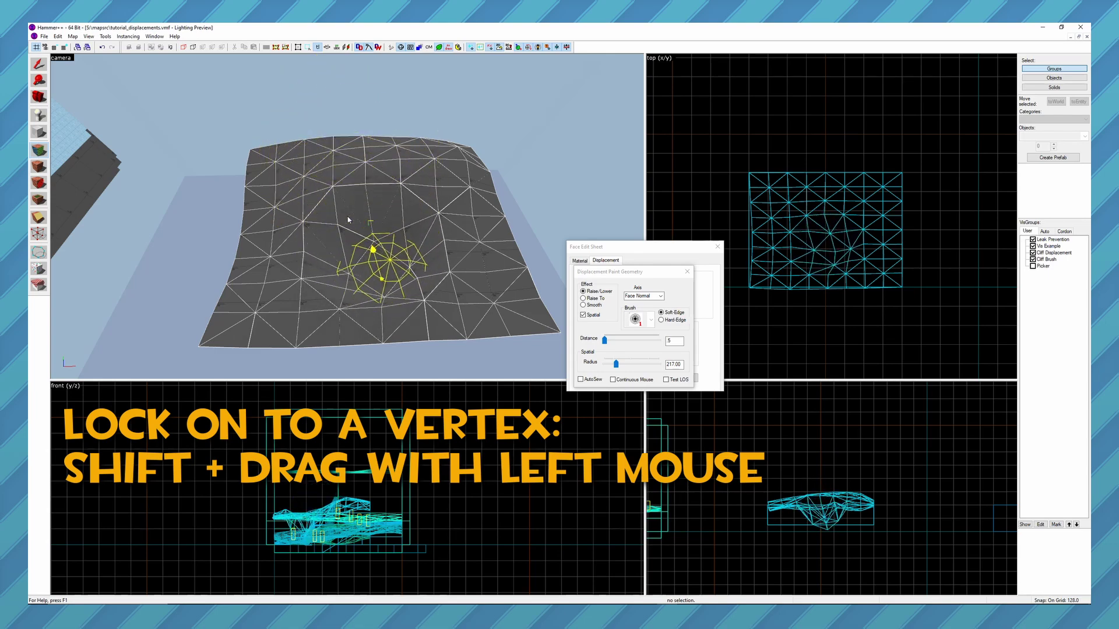
Step: Lock onto individual vertices to raise or lower them, and paint broader hills across the displacement
left_click_drag(348, 217, 375, 252, "shift")
left_click_drag(442, 169, 459, 161, "shift")
mouse_move(298, 194)
left_mouse_down()
mouse_move(271, 175)
mouse_move(438, 205)
mouse_move(446, 192)
mouse_move(425, 300)
mouse_move(304, 282)
mouse_move(303, 220)
mouse_move(457, 306)
left_mouse_up()
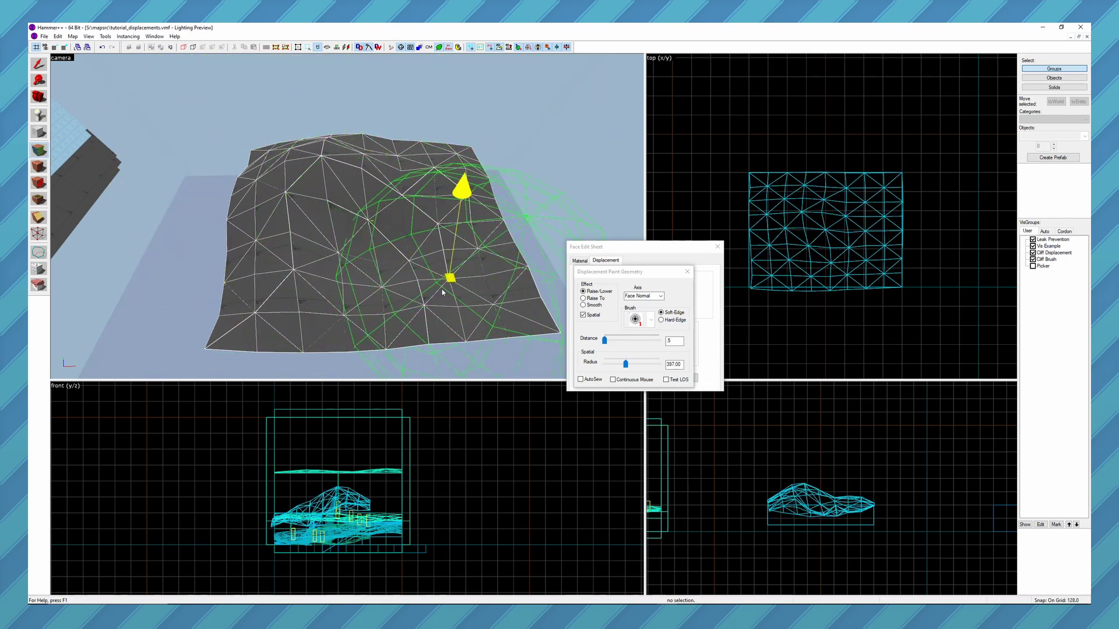
Step: Flatten the sculpted displacement to its base level using the Raise To effect with a distance of 0
left_click(584, 299)
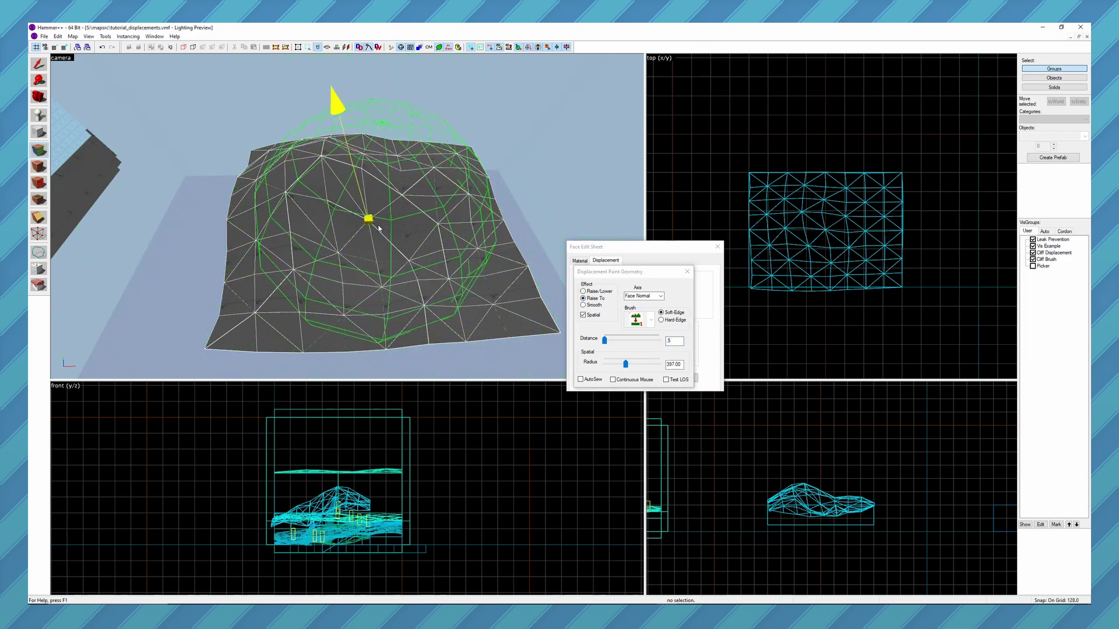
left_click(672, 341)
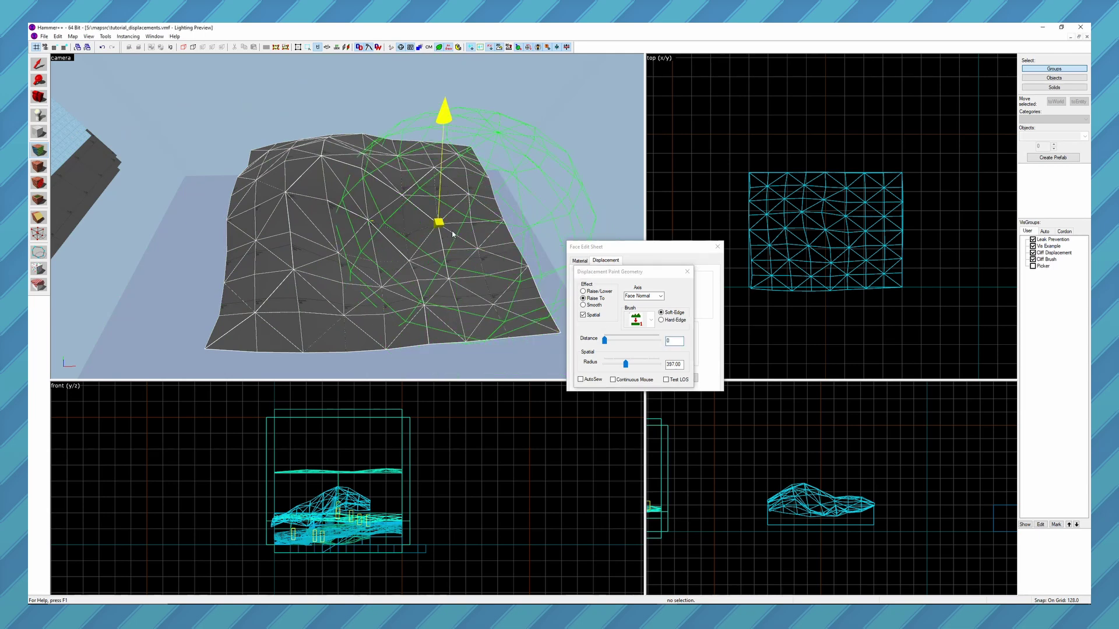
mouse_move(466, 190)
left_mouse_down()
mouse_move(317, 256)
mouse_move(386, 300)
left_mouse_up()
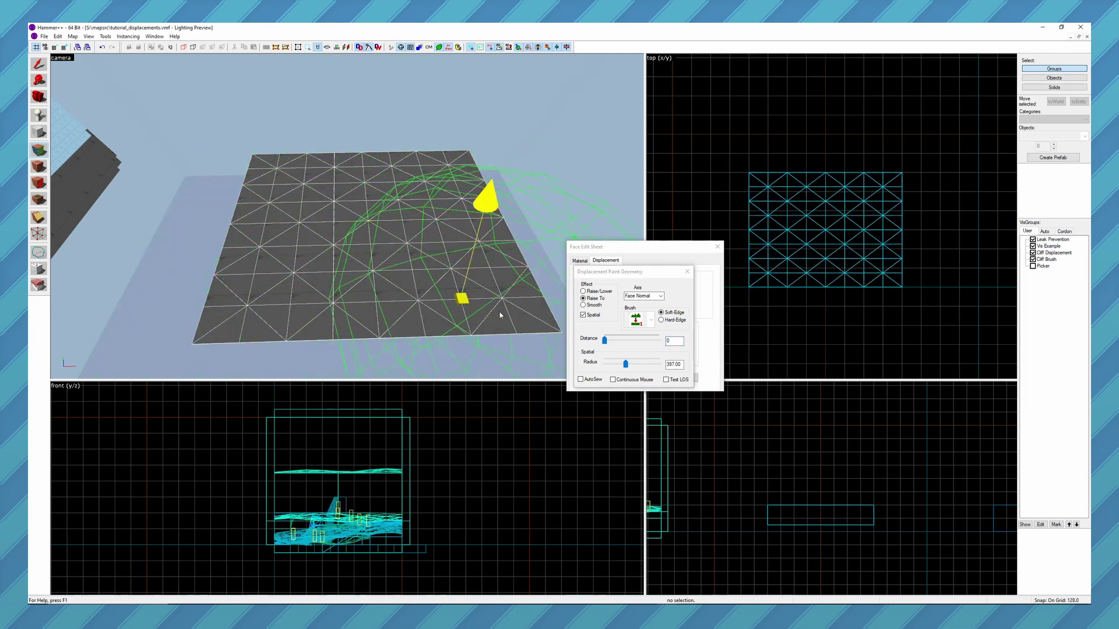
Step: Lift the entire displacement evenly above the block using the Raise To effect with a distance of 100
left_click(675, 342)
type("100")
mouse_move(480, 141)
left_mouse_down()
mouse_move(295, 130)
mouse_move(259, 204)
mouse_move(282, 253)
mouse_move(431, 280)
mouse_move(475, 195)
mouse_move(396, 127)
left_mouse_up()
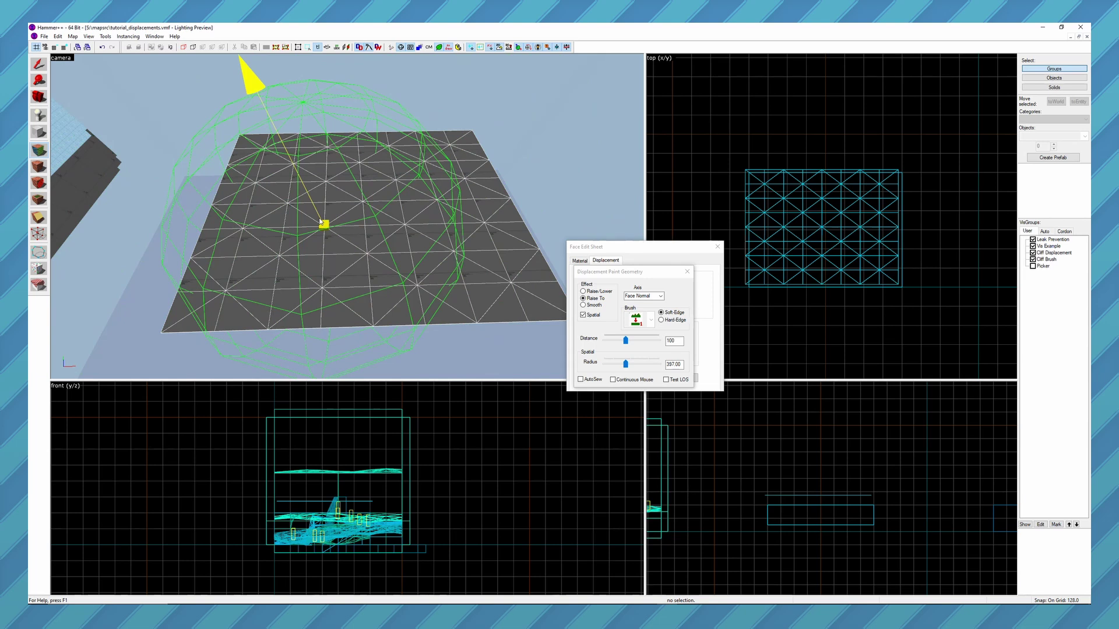
Step: Sculpt a tall hill and a valley into the displacement with Raise/Lower, distance 1 and radius 256
left_click(583, 308)
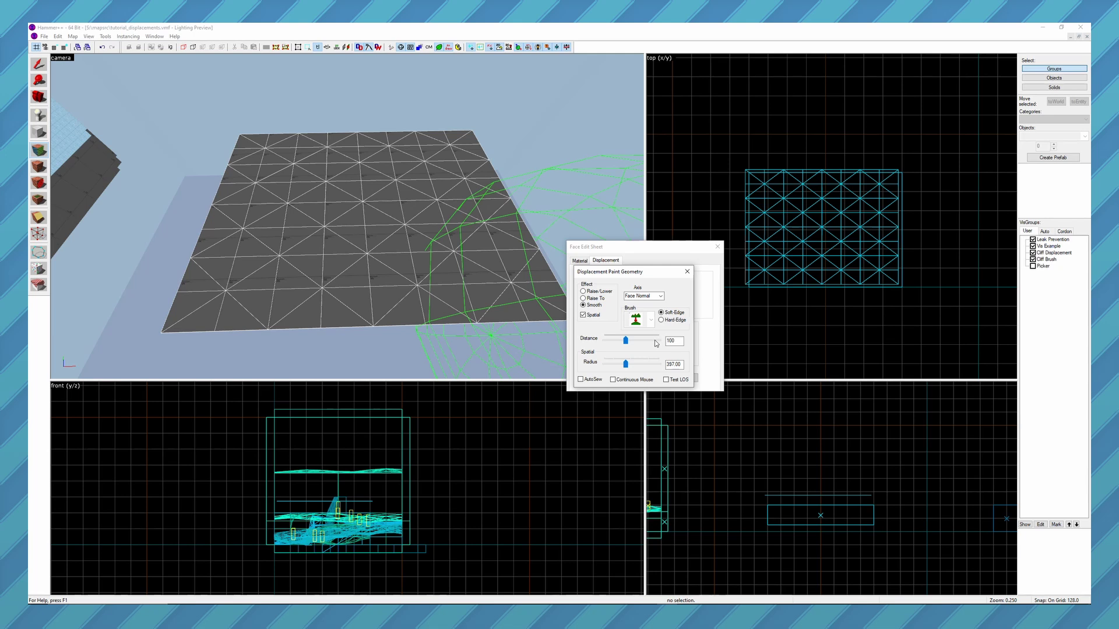
left_click(602, 291)
left_click_drag(688, 342, 661, 342)
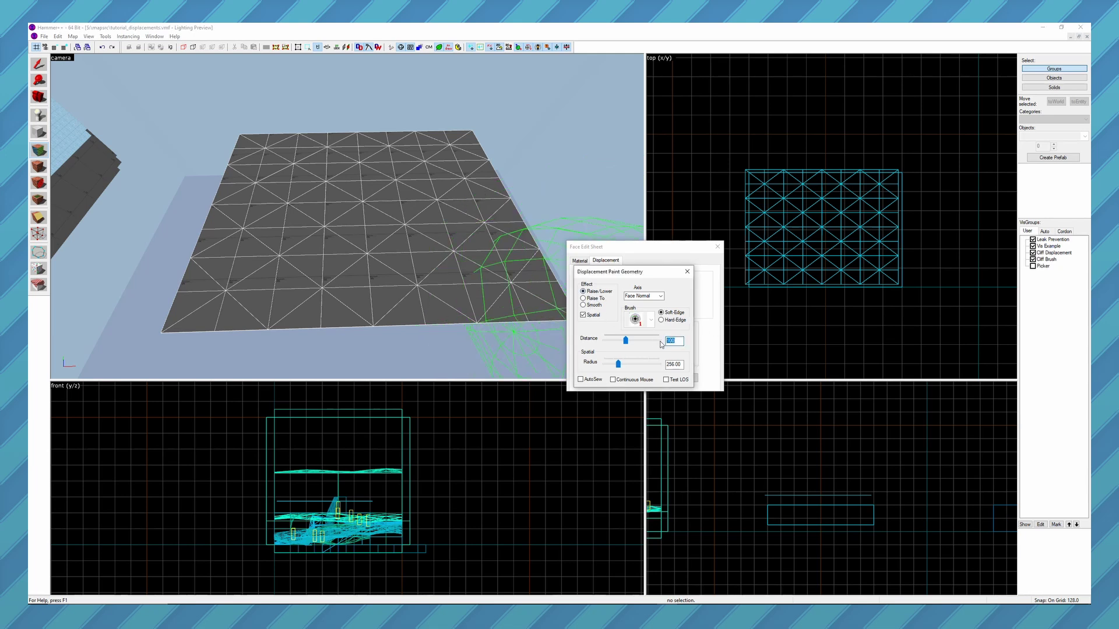
type("1")
mouse_move(175, 287)
left_mouse_down()
mouse_move(323, 195)
mouse_move(253, 268)
mouse_move(386, 186)
mouse_move(401, 236)
mouse_move(456, 292)
mouse_move(362, 220)
mouse_move(265, 204)
mouse_move(322, 193)
mouse_move(228, 173)
mouse_move(525, 312)
left_mouse_up()
Step: Soften the hill and valley using the Smooth effect with a distance of 255
left_click(594, 307)
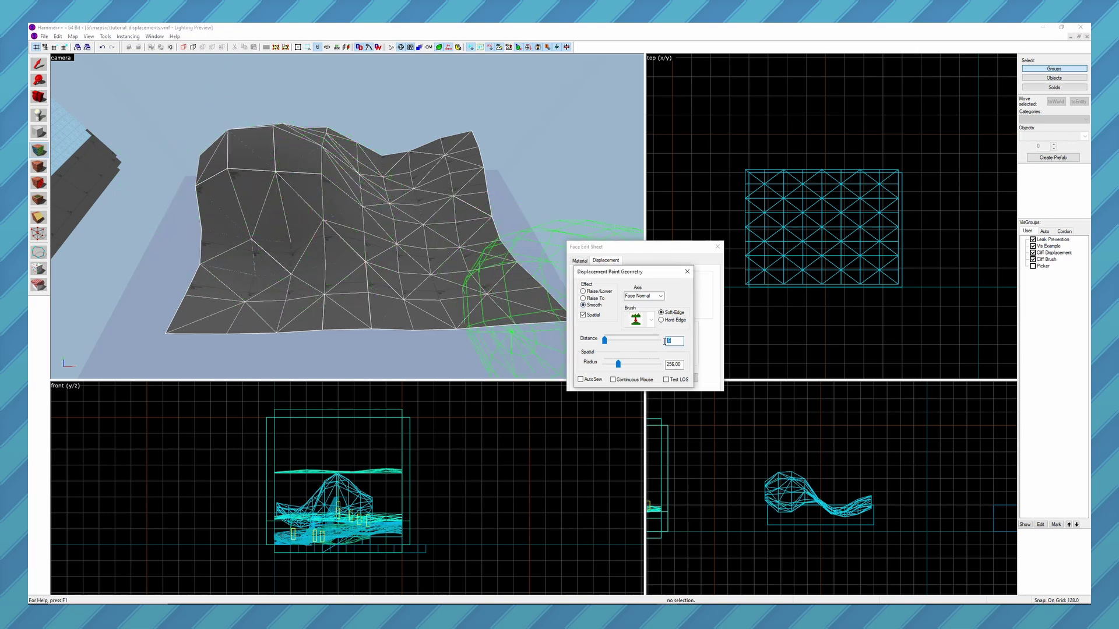
left_click_drag(617, 341, 658, 341)
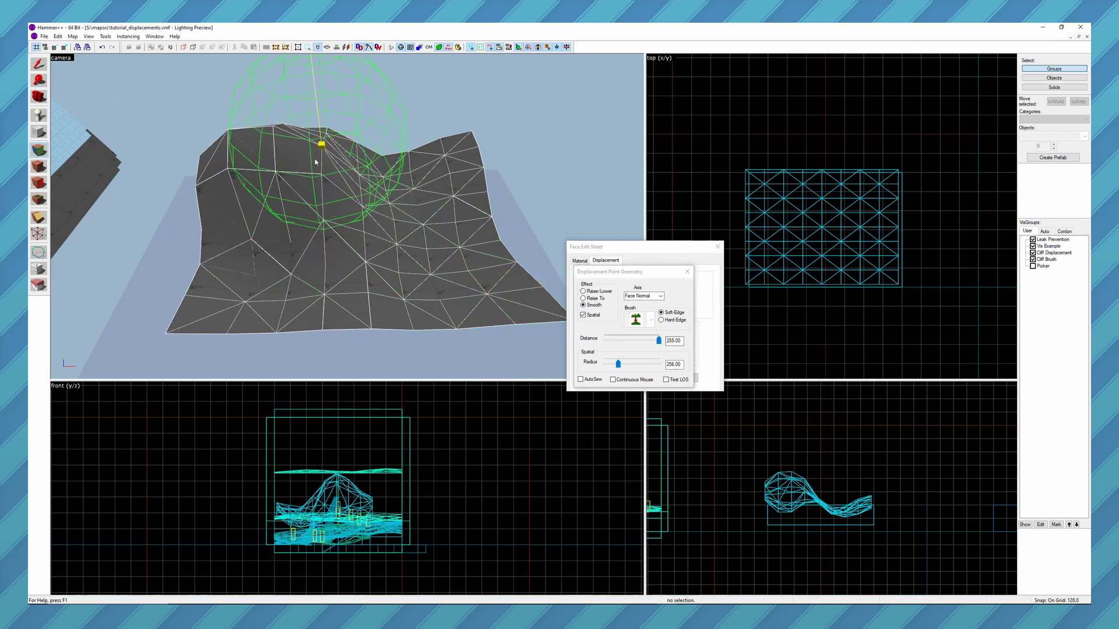
mouse_move(324, 162)
left_mouse_down()
mouse_move(245, 154)
mouse_move(240, 189)
mouse_move(393, 243)
mouse_move(242, 227)
mouse_move(425, 197)
mouse_move(285, 192)
mouse_move(375, 138)
mouse_move(282, 225)
mouse_move(434, 146)
left_mouse_up()
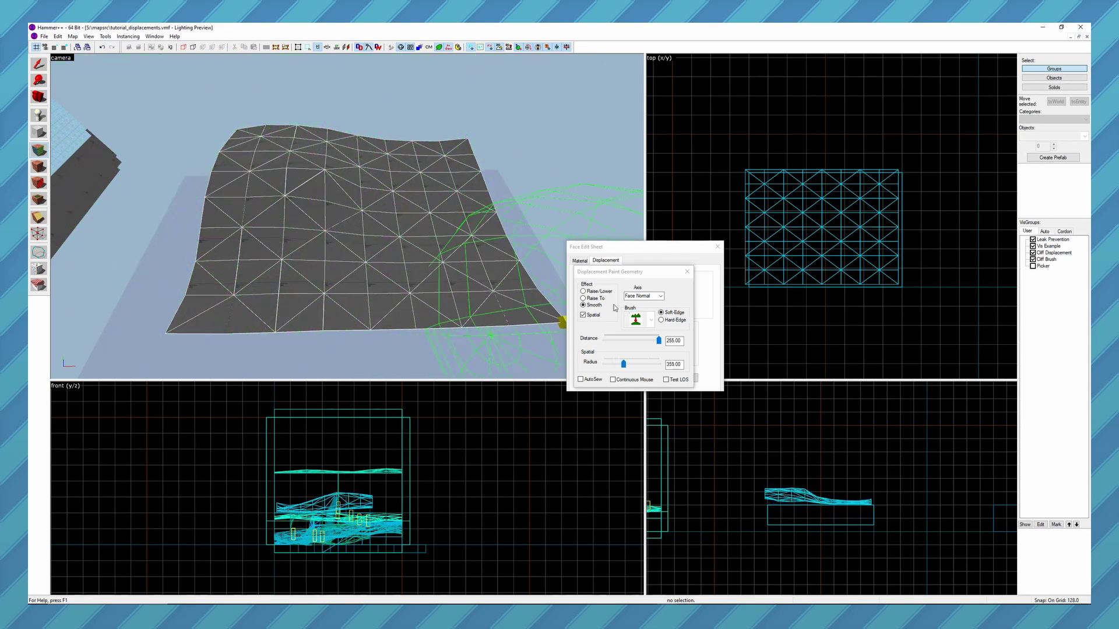
Step: Set the spatial brush radius to 262 and turn off spatial painting
left_click_drag(347, 216, 347, 215)
right_click_drag(347, 214, 348, 216)
left_click(583, 316)
left_click(583, 315)
Step: Switch the paint effect to Raise/Lower and choose brush size 2
left_click(650, 320)
left_click(650, 322)
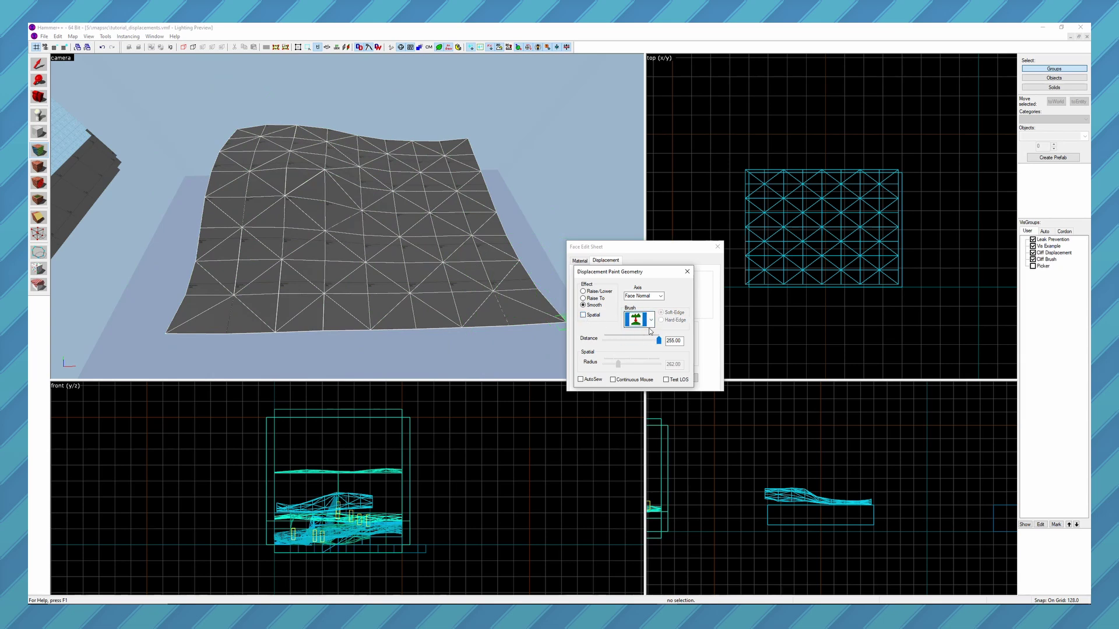
left_click(583, 291)
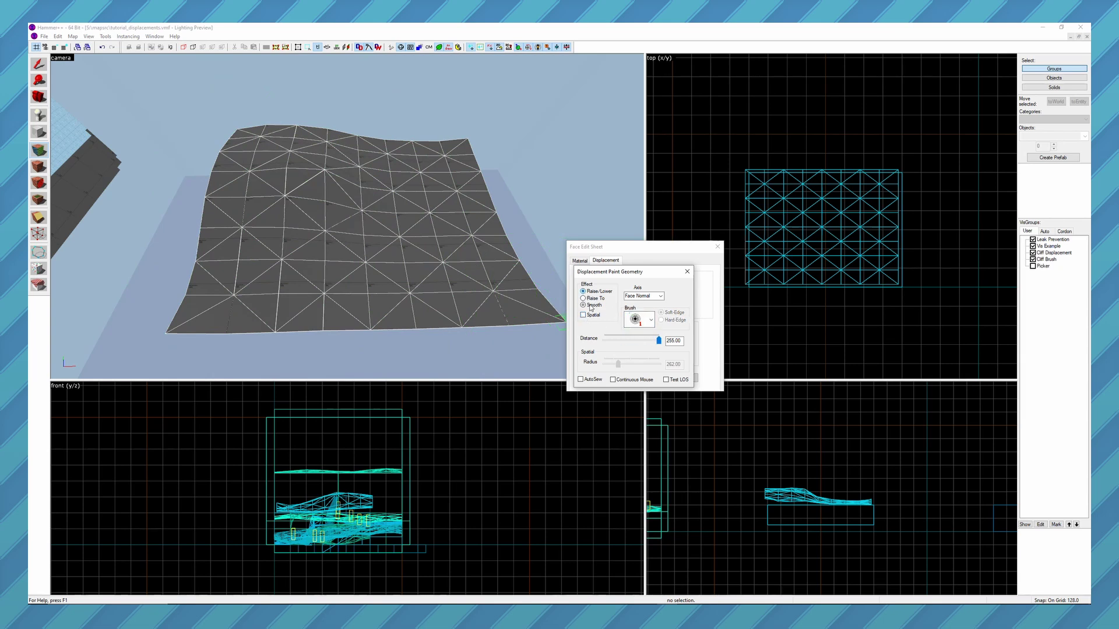
left_click(651, 320)
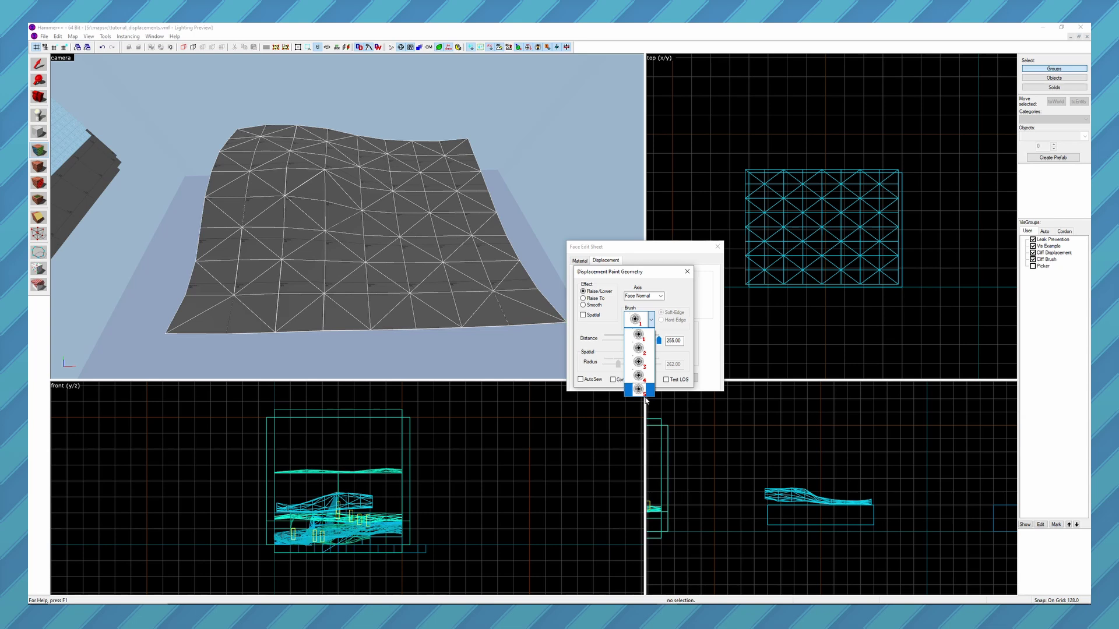
left_click(641, 363)
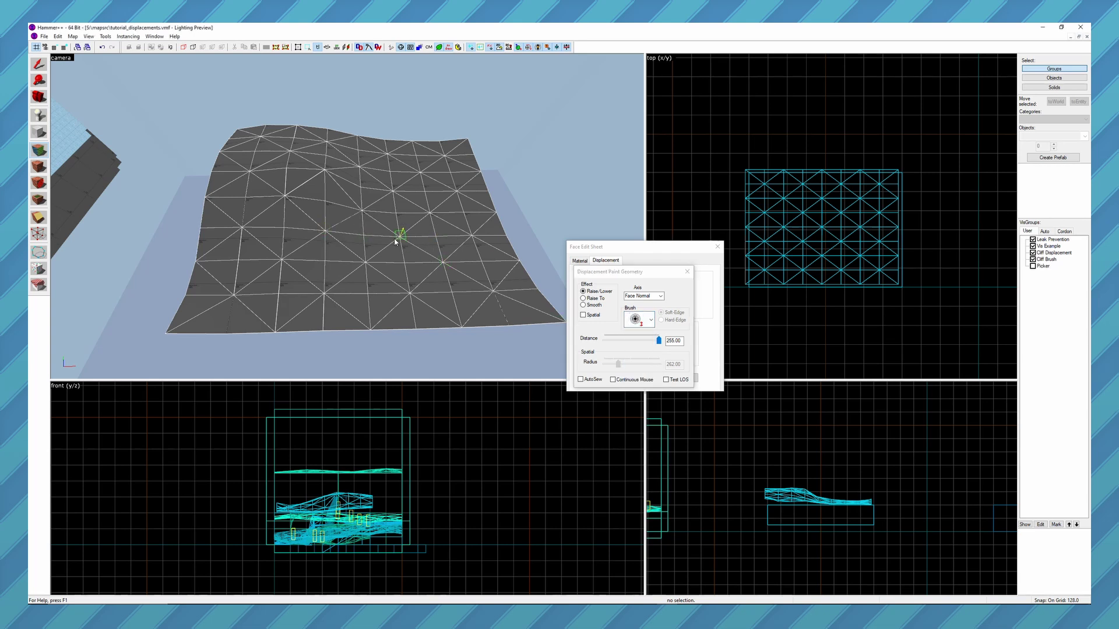
Step: Raise a sharp peak in the middle of the displacement with the non-spatial brush, and undo it
left_click_drag(364, 237, 348, 216, "alt")
left_click(347, 217)
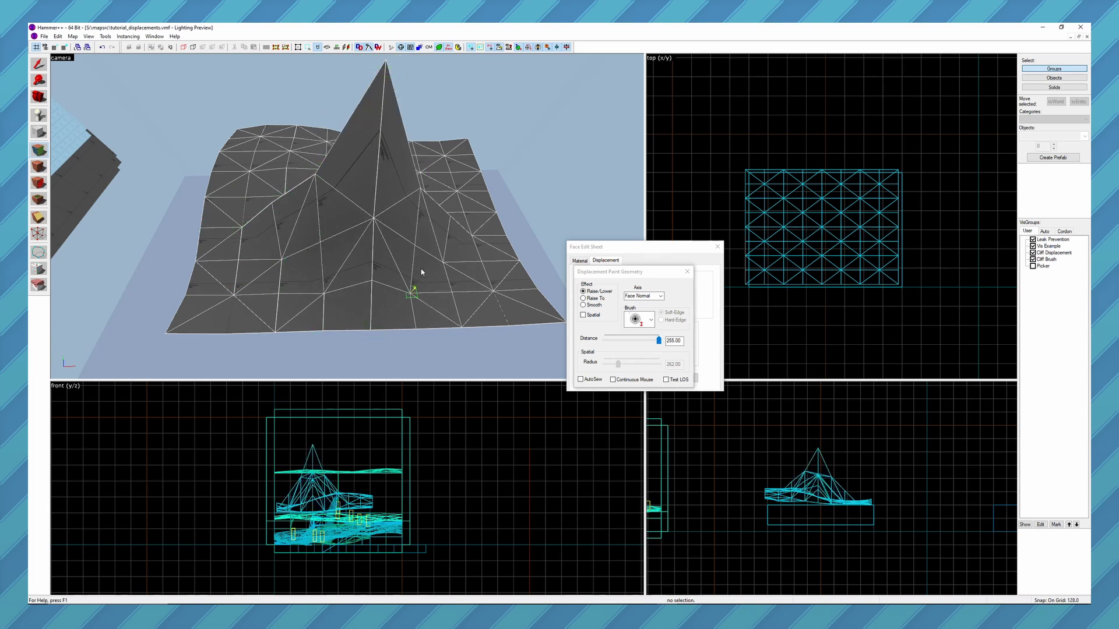
key("ctrl+z")
key("ctrl+z")
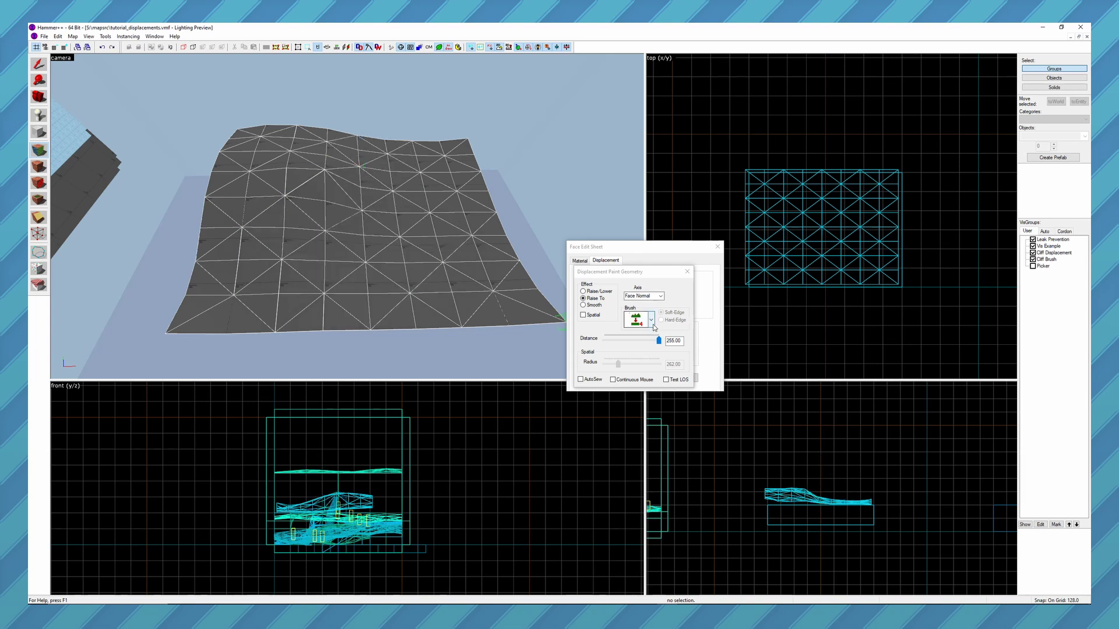
Step: Try the non-spatial Raise To brush with distance 255 near the displacement's middle, and undo the strokes
left_click(652, 326)
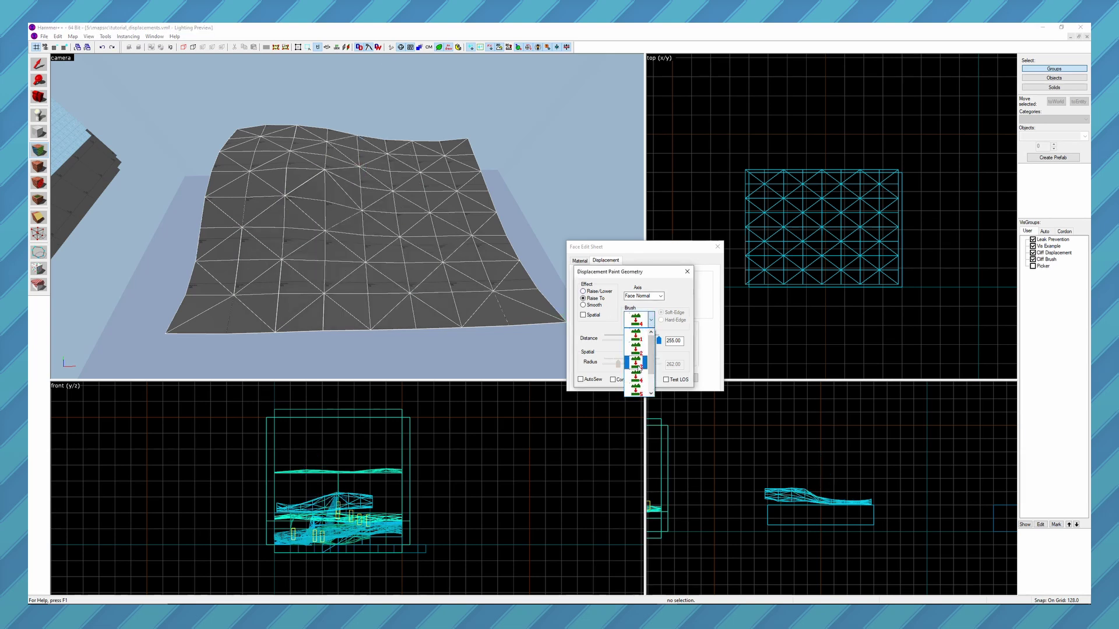
left_click(636, 336)
left_click(368, 220)
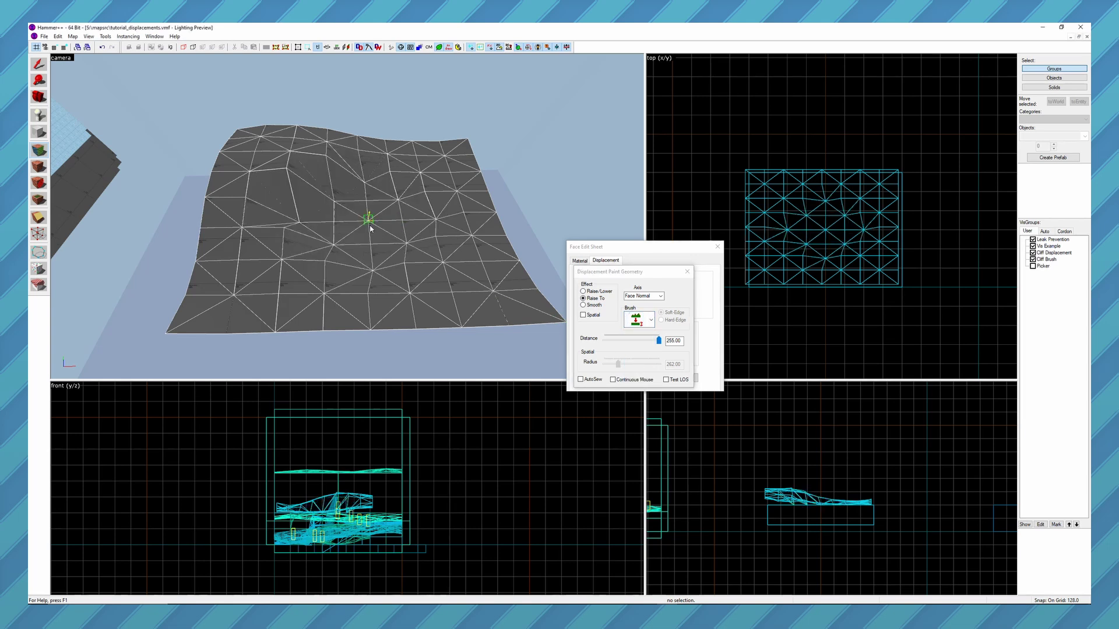
key("ctrl+z")
Step: Flatten the displacement's bumps with the non-spatial Smooth brush at distance 255
left_click(583, 305)
left_click(637, 320)
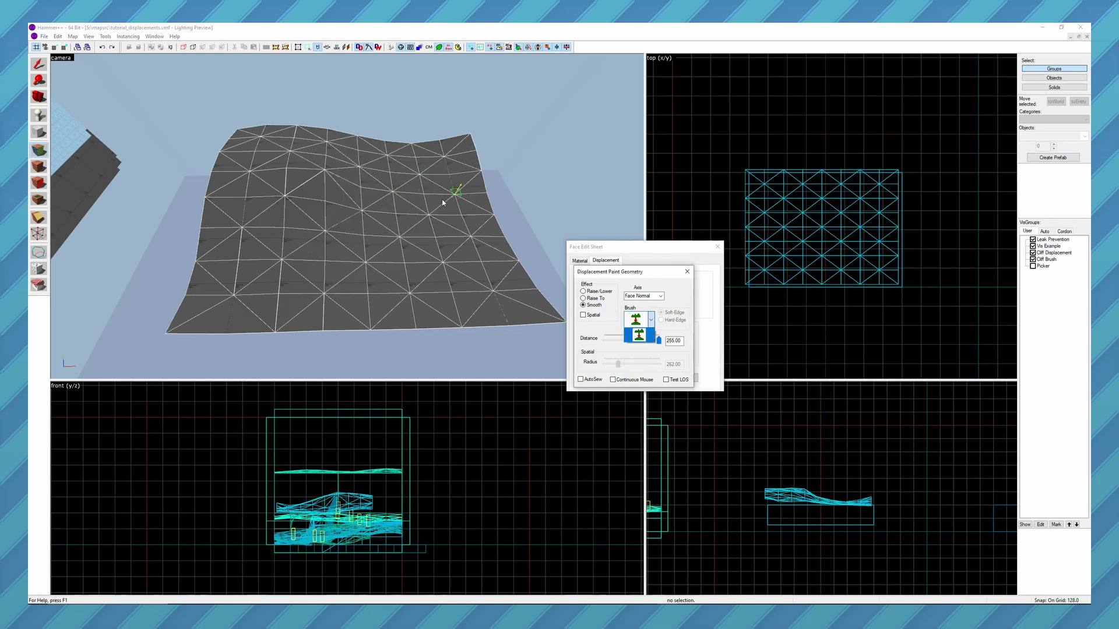
left_click(455, 192)
left_click(359, 180)
mouse_move(360, 181)
left_mouse_down()
mouse_move(245, 238)
mouse_move(457, 320)
mouse_move(387, 169)
mouse_move(328, 287)
left_mouse_up()
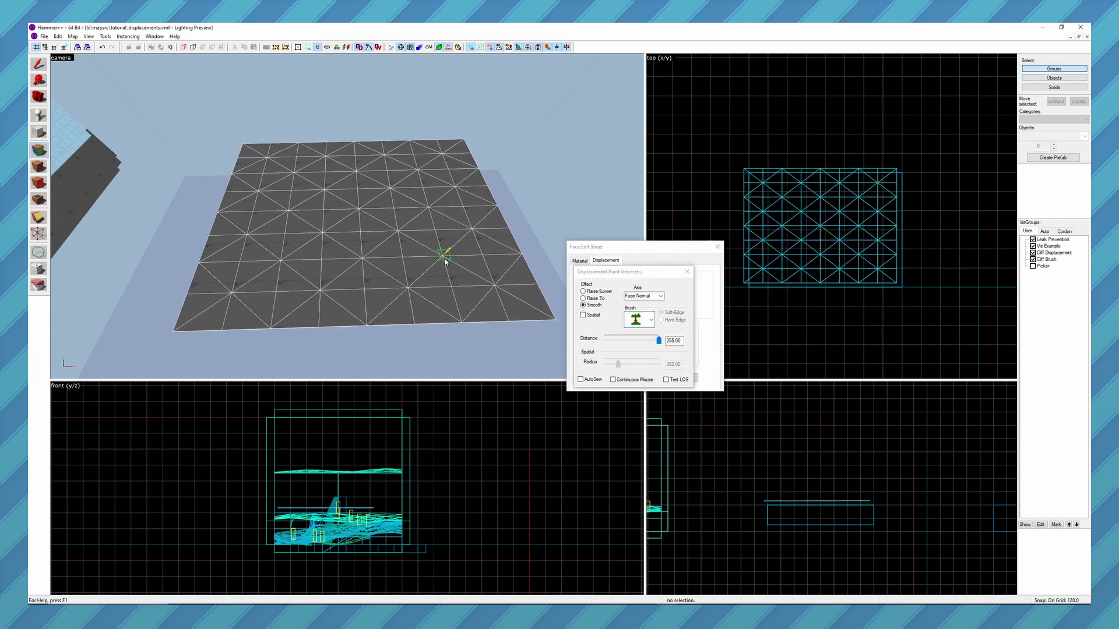
Step: Set the paint effect to Raise/Lower with a distance of 5 and turn spatial painting back on
left_click(583, 290)
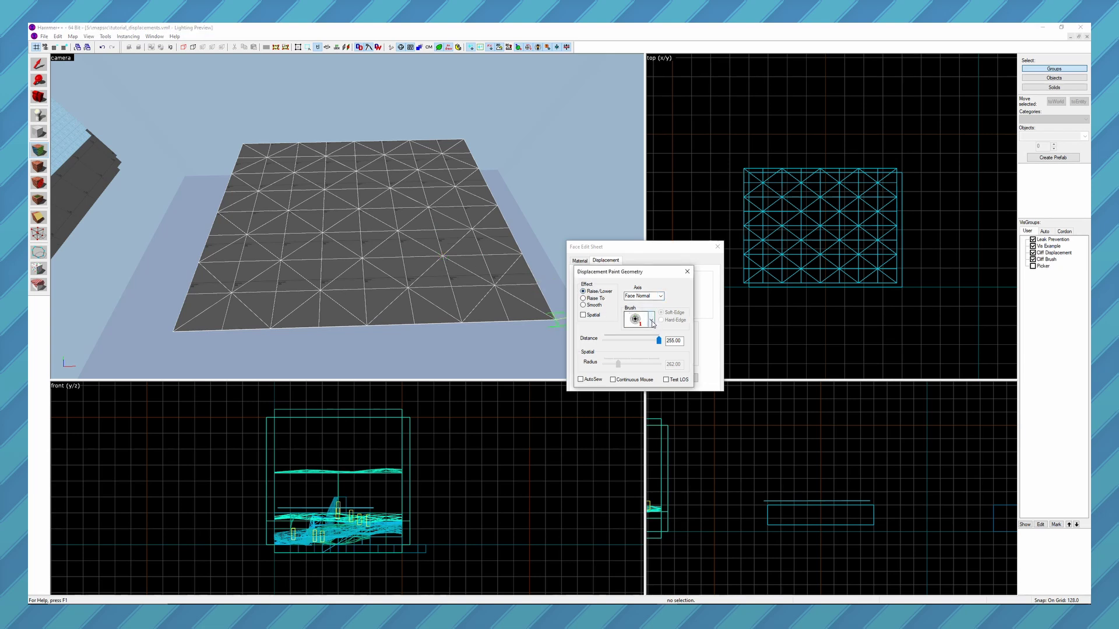
left_click_drag(682, 341, 666, 341)
type("5")
left_click(583, 315)
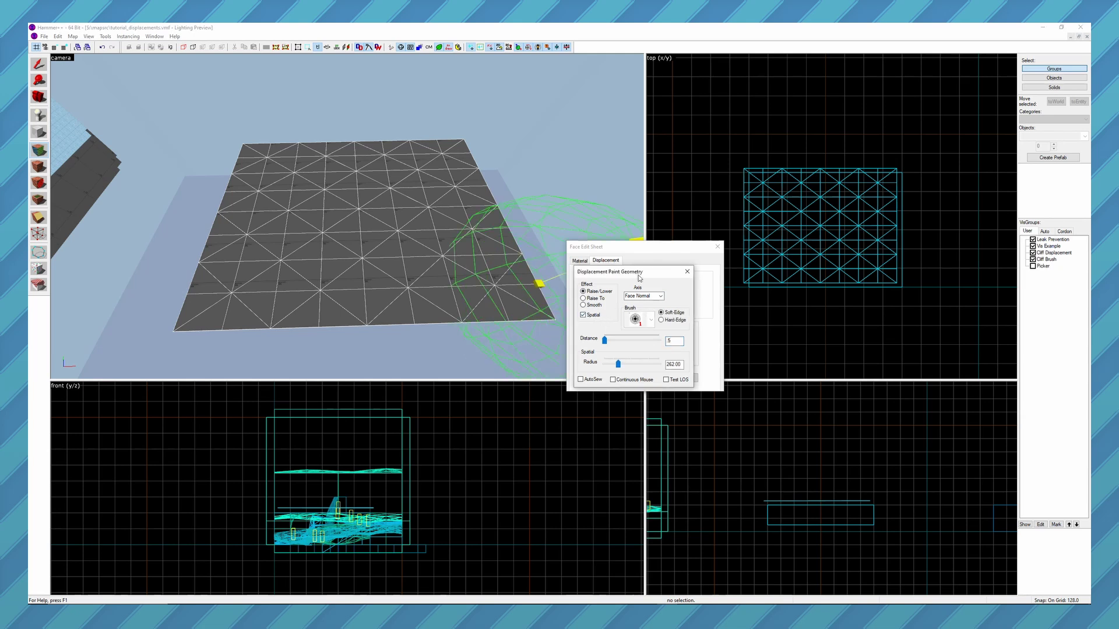
Step: Shift the displacement's vertices sideways by painting along the X-Axis and the Y-Axis
left_click(660, 296)
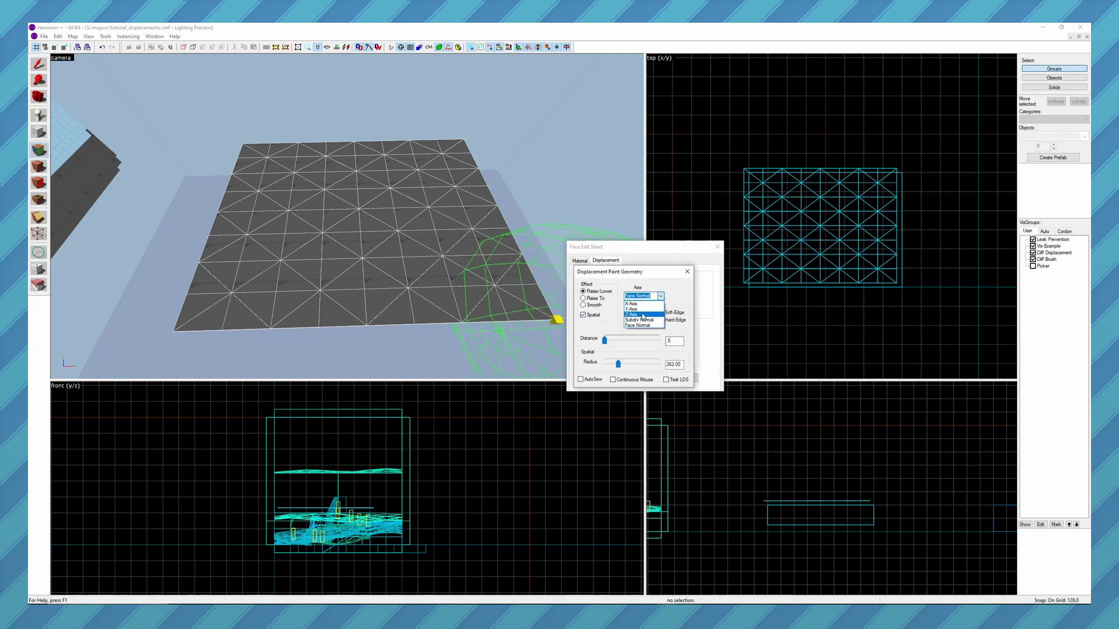
left_click(631, 303)
mouse_move(381, 216)
left_mouse_down()
mouse_move(373, 195)
mouse_move(375, 255)
mouse_move(419, 230)
mouse_move(440, 170)
mouse_move(469, 253)
mouse_move(446, 286)
left_mouse_up()
left_click(661, 296)
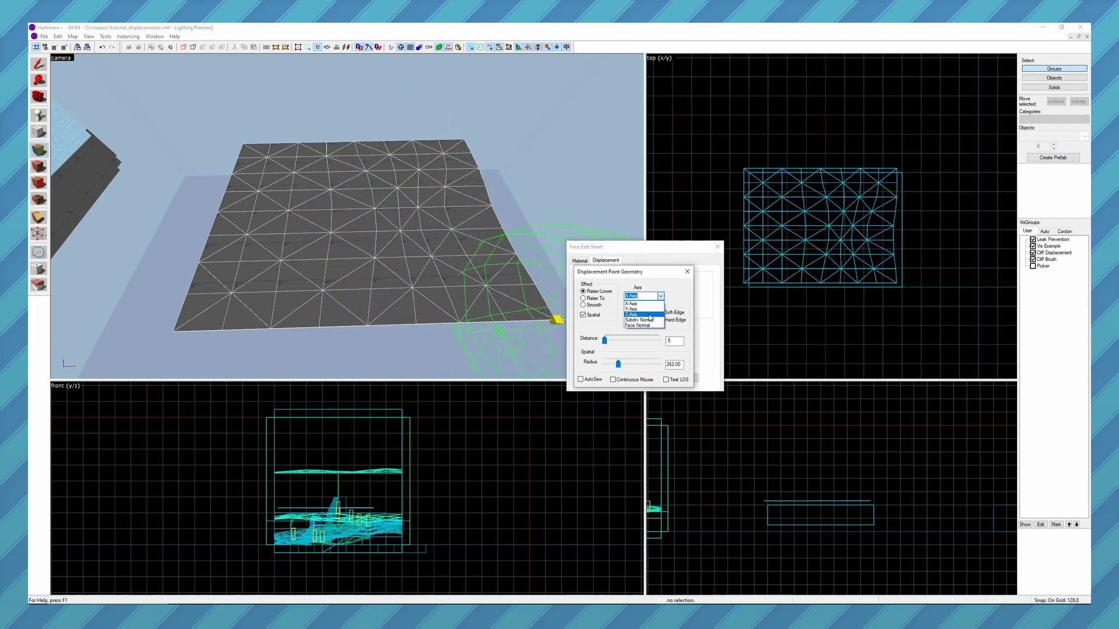
left_click(639, 310)
mouse_move(411, 201)
left_mouse_down()
mouse_move(394, 163)
mouse_move(329, 169)
left_mouse_up()
Step: Raise and lower areas of the displacement along the Z-Axis, and return the paint axis to Face Normal
left_click(643, 296)
left_click(643, 317)
mouse_move(402, 233)
left_mouse_down()
mouse_move(427, 229)
mouse_move(483, 159)
mouse_move(401, 188)
left_mouse_up()
right_click_drag(400, 187, 327, 260)
left_click(661, 297)
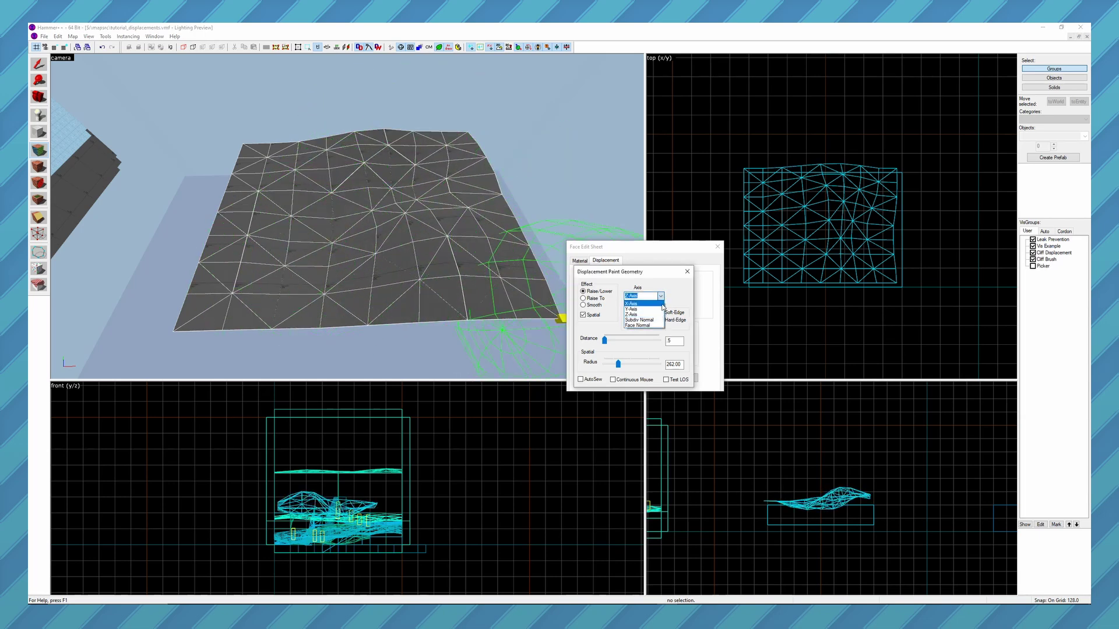
left_click(635, 326)
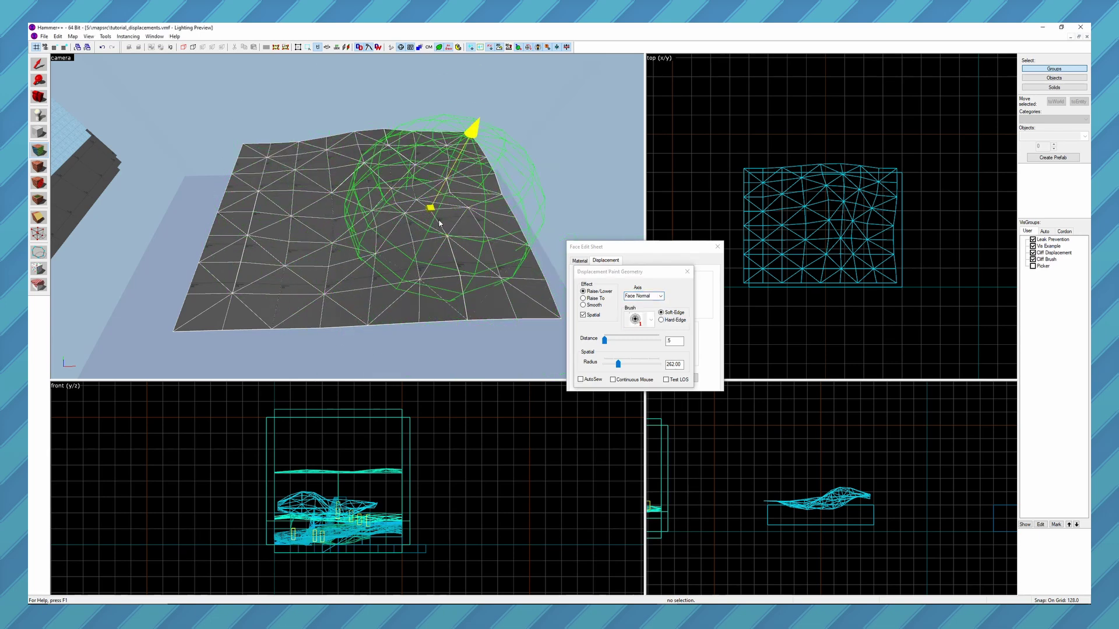
Step: Sample the face normals at two spots on the displacement and raise its surface along them into a bulge
right_click(382, 245, "alt")
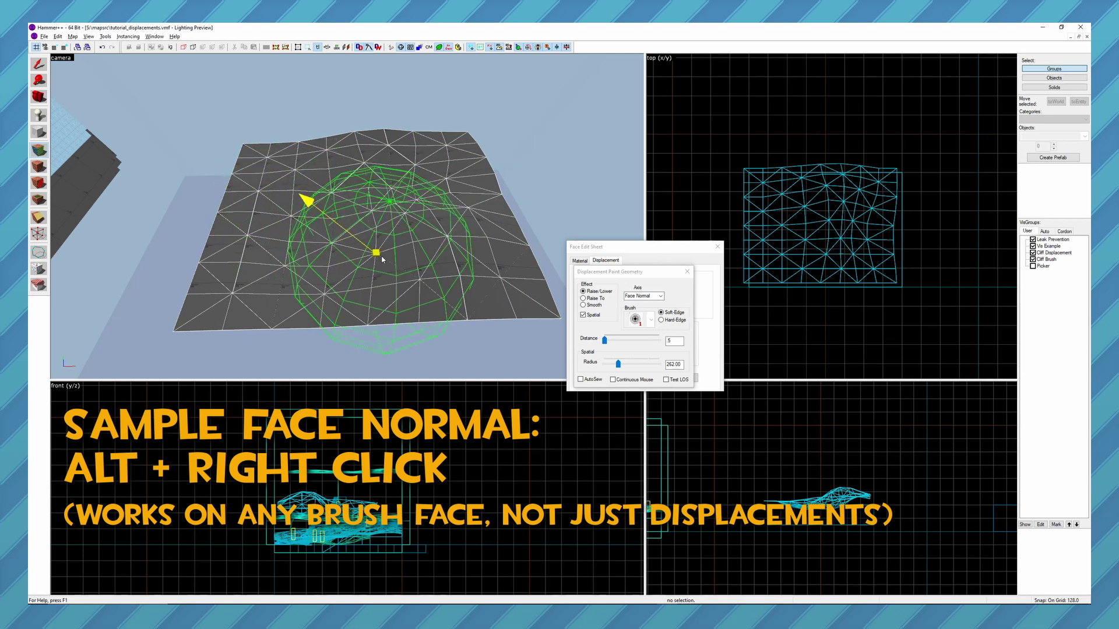
left_click_drag(388, 245, 339, 232)
right_click(395, 210, "alt")
mouse_move(395, 210)
left_mouse_down()
mouse_move(457, 226)
mouse_move(494, 256)
left_mouse_up()
key("z")
key("a")
key("z")
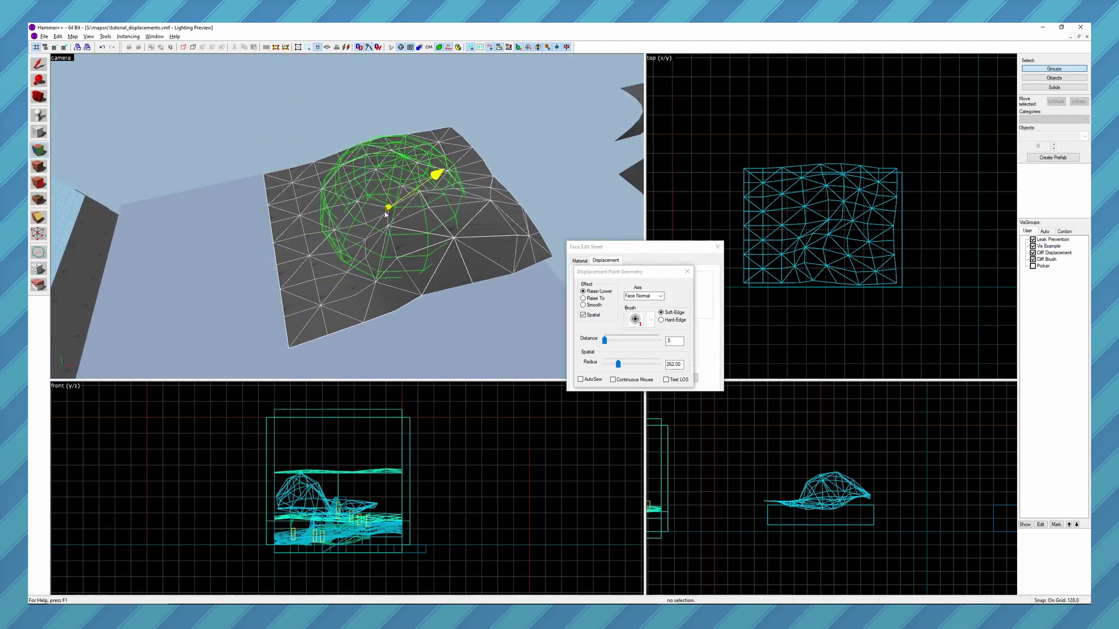
Step: Sample another face normal from the sculpted slope and raise a second bulge beside the first along it
right_click(386, 212, "alt")
left_click_drag(385, 215, 373, 170)
key("z")
key("d")
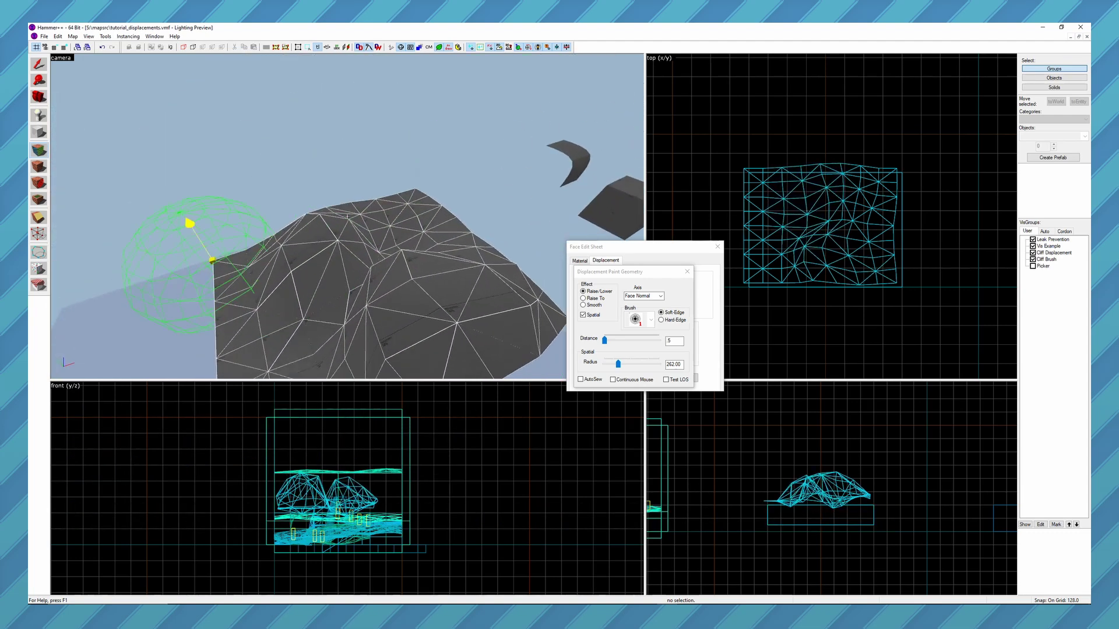
key("z")
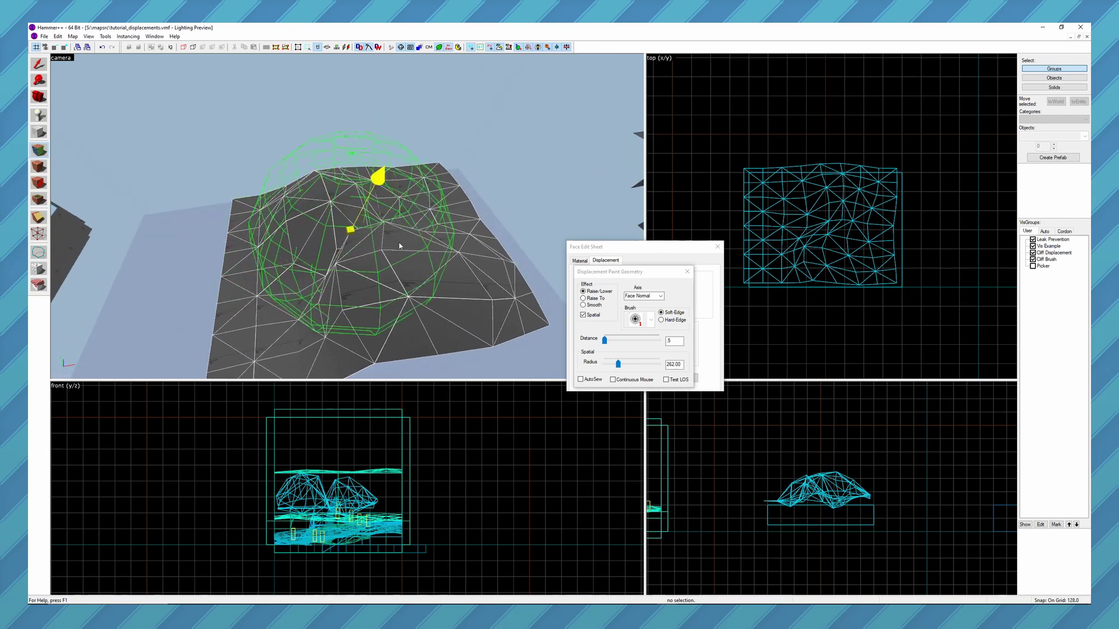
Step: Show the Picker VisGroup and approach its faceted brush to sample a paint normal from one of its faces
left_click(1033, 266)
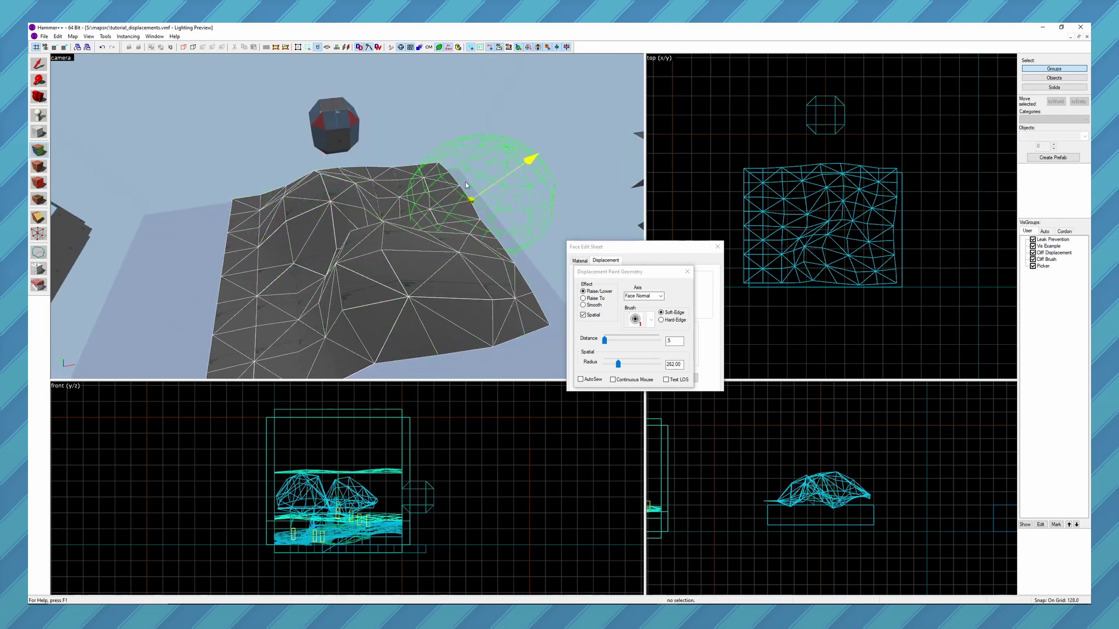
key("w")
key("a")
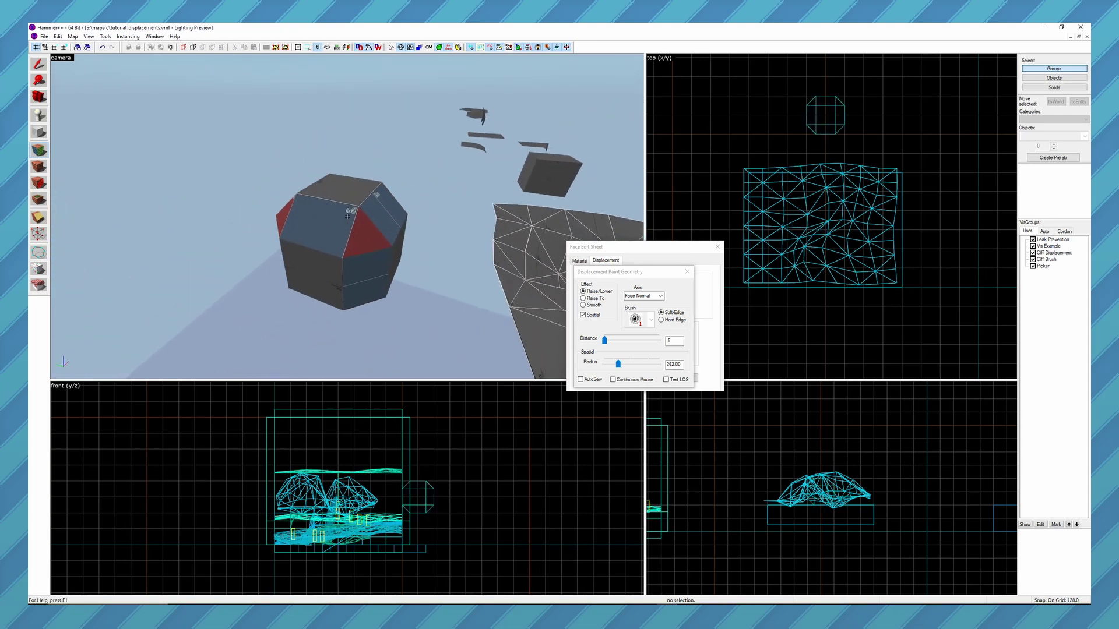
key("z")
key("z")
key("w")
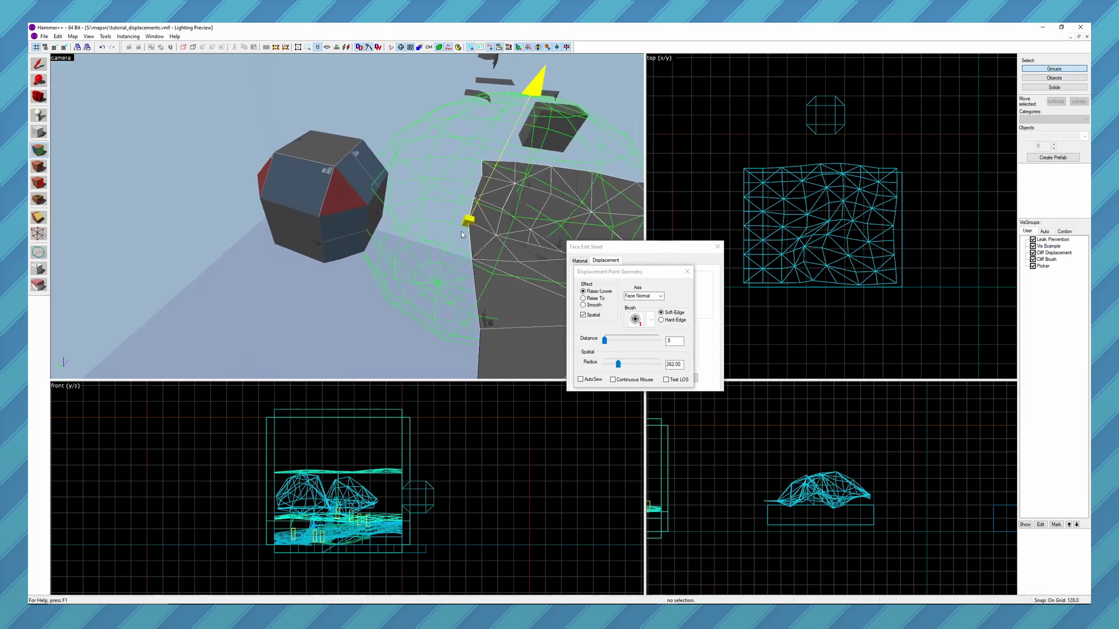
Step: Sample further normals from the picker brush's faces and compare the resulting paint directions over the displacement
key("z")
key("s")
key("d")
key("z")
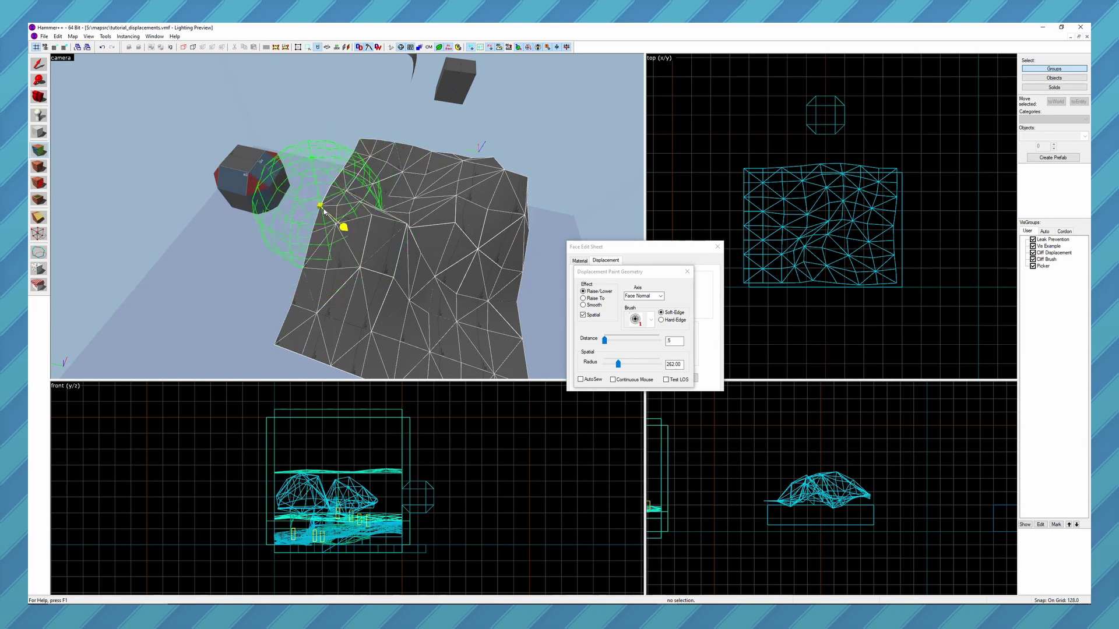
key("z")
key("z")
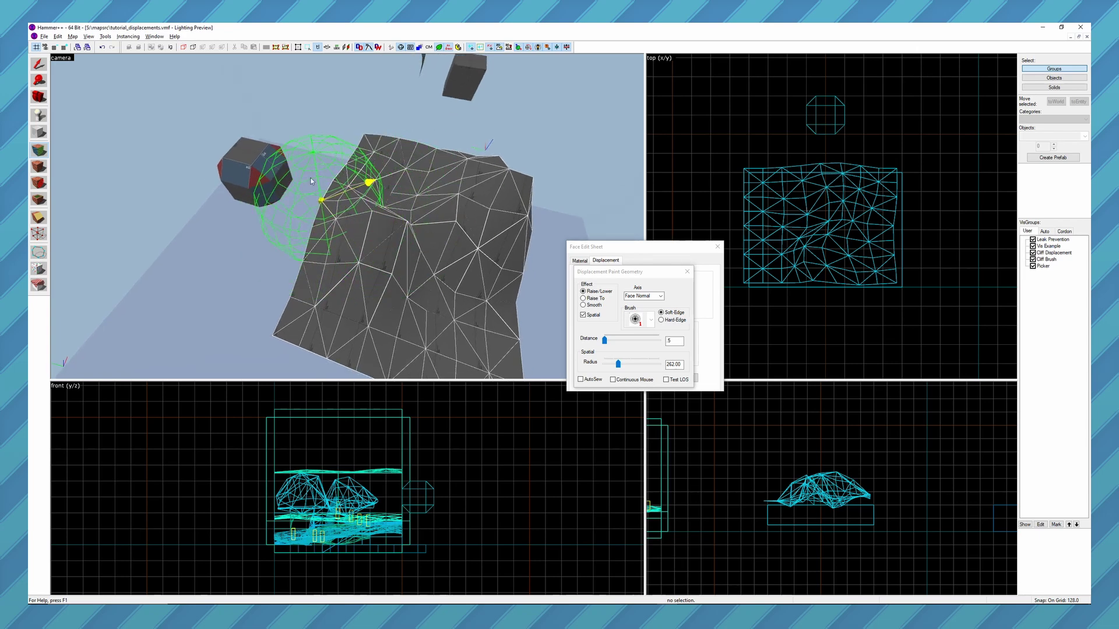
key("z")
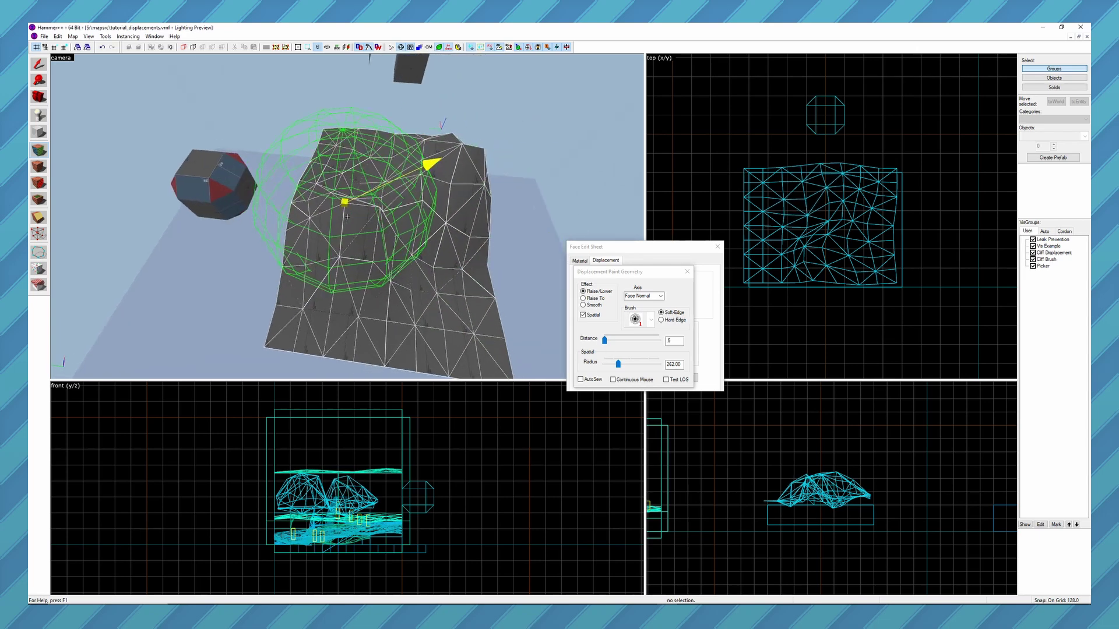
key("d")
key("z")
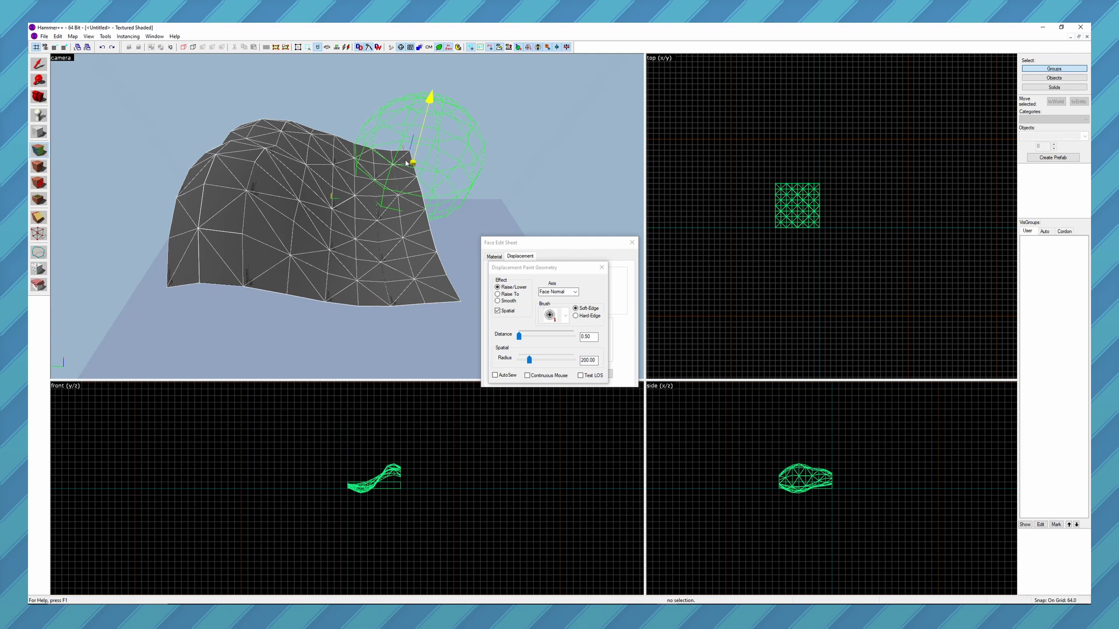
Step: Smooth the untitled map's displacement with spatial Smooth at distance 204 and radius 200, and undo the smoothing
key("shift")
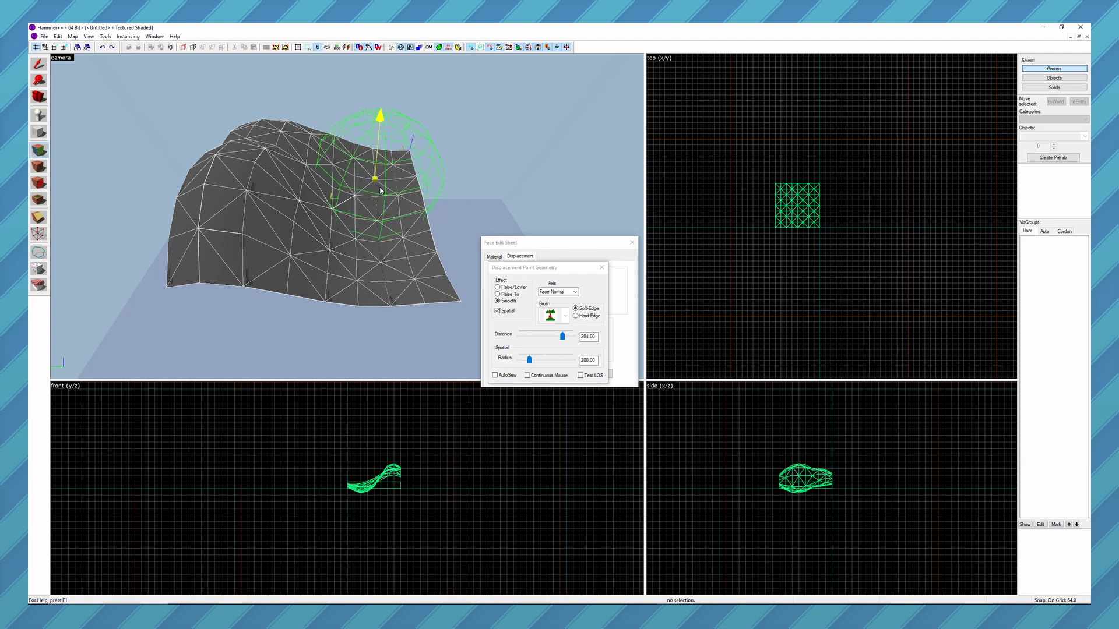
mouse_move(380, 190)
left_mouse_down()
mouse_move(349, 175)
mouse_move(260, 180)
mouse_move(214, 230)
mouse_move(411, 251)
mouse_move(377, 185)
mouse_move(222, 176)
mouse_move(324, 194)
mouse_move(209, 128)
mouse_move(295, 260)
mouse_move(401, 184)
mouse_move(297, 128)
mouse_move(230, 252)
mouse_move(357, 274)
mouse_move(374, 138)
mouse_move(379, 223)
mouse_move(233, 257)
mouse_move(275, 150)
mouse_move(393, 171)
left_mouse_up()
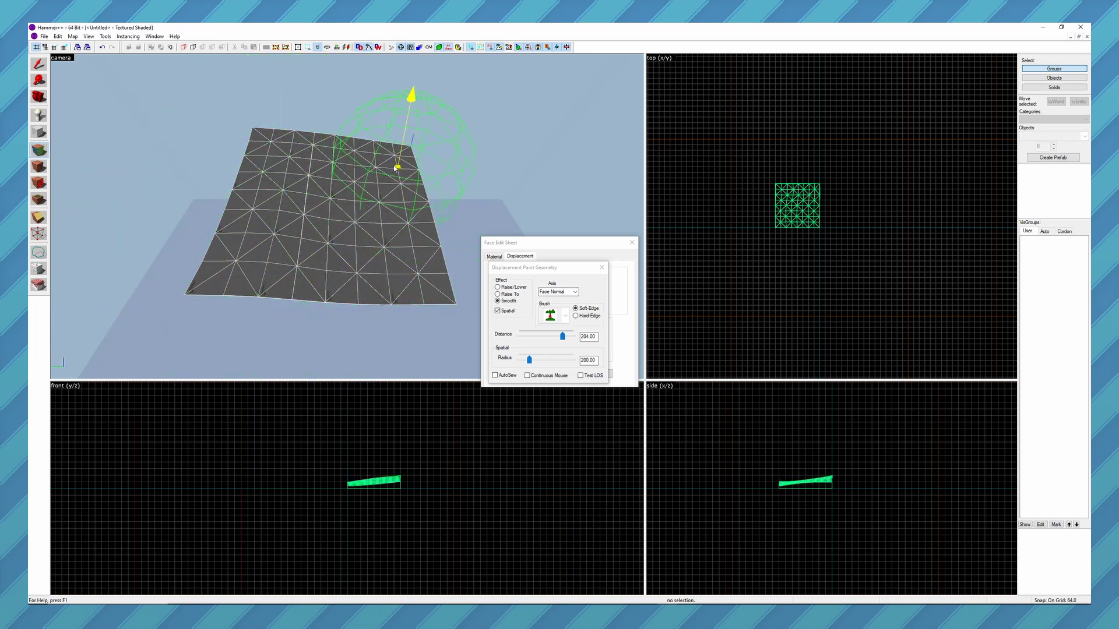
key("ctrl+z")
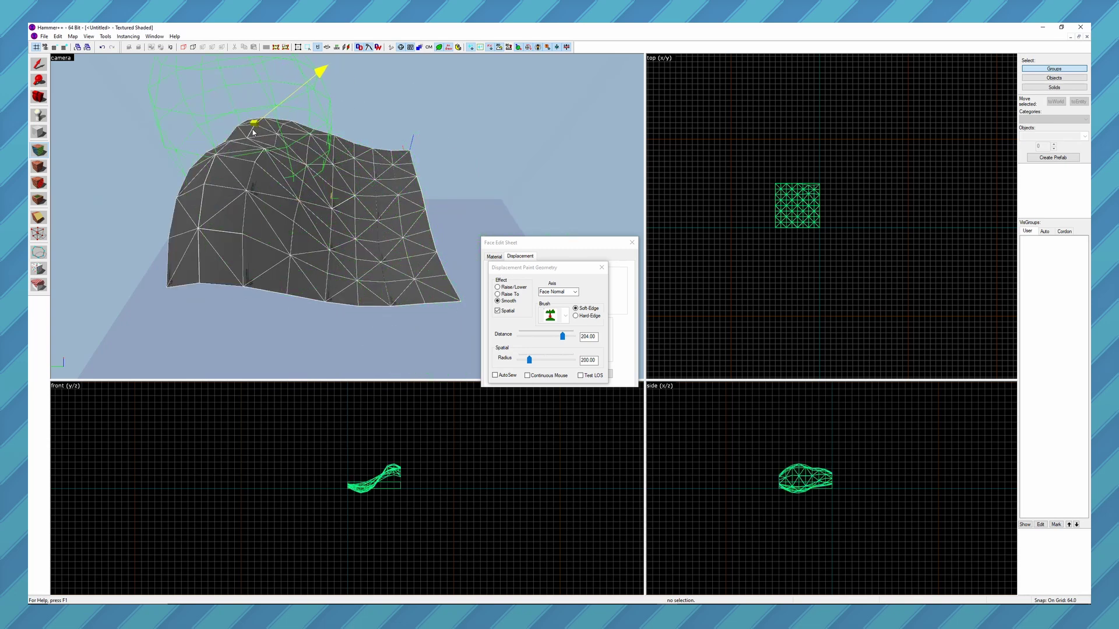
Step: Smooth the sculpted displacement with spatial painting on, and repeat the smoothing with Spatial turned off
mouse_move(248, 139)
left_mouse_down()
mouse_move(277, 249)
mouse_move(417, 260)
mouse_move(394, 130)
mouse_move(372, 299)
mouse_move(232, 235)
mouse_move(242, 170)
mouse_move(301, 143)
mouse_move(280, 135)
mouse_move(304, 132)
mouse_move(376, 222)
mouse_move(297, 135)
mouse_move(289, 219)
mouse_move(352, 217)
mouse_move(355, 200)
mouse_move(389, 206)
left_mouse_up()
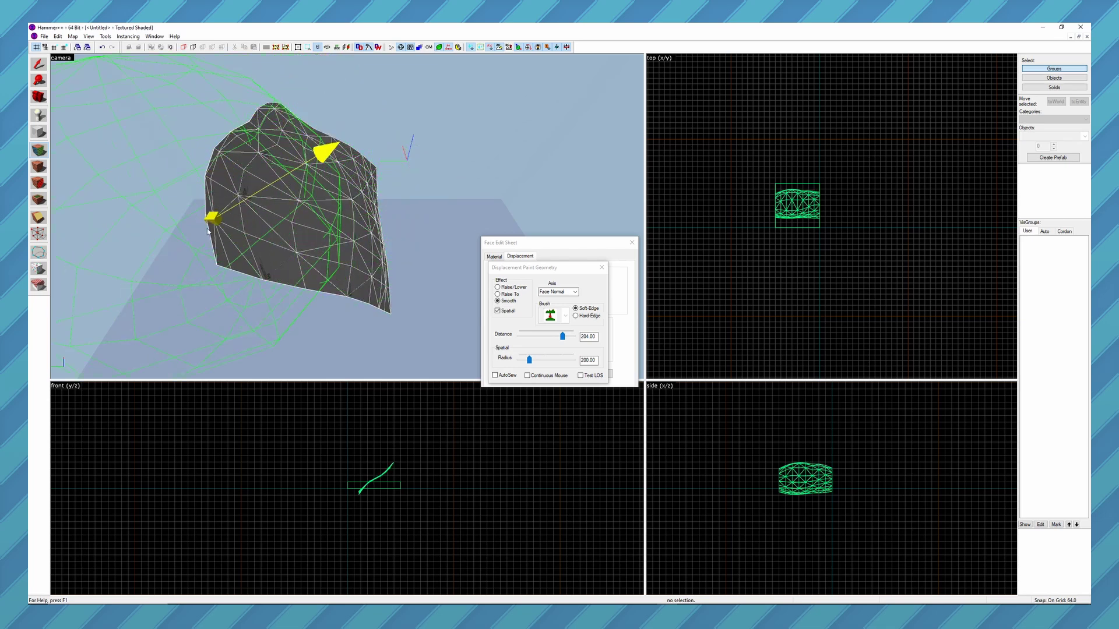
mouse_move(209, 235)
left_mouse_down()
mouse_move(233, 267)
mouse_move(297, 250)
mouse_move(318, 135)
mouse_move(350, 195)
mouse_move(300, 247)
mouse_move(344, 216)
left_mouse_up()
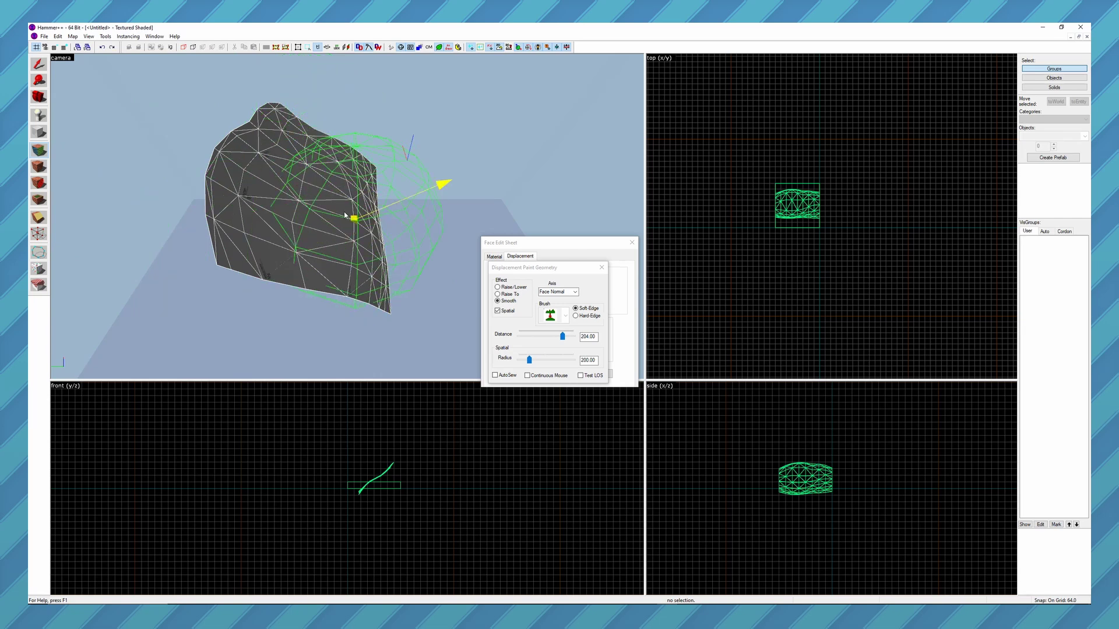
left_click(498, 311)
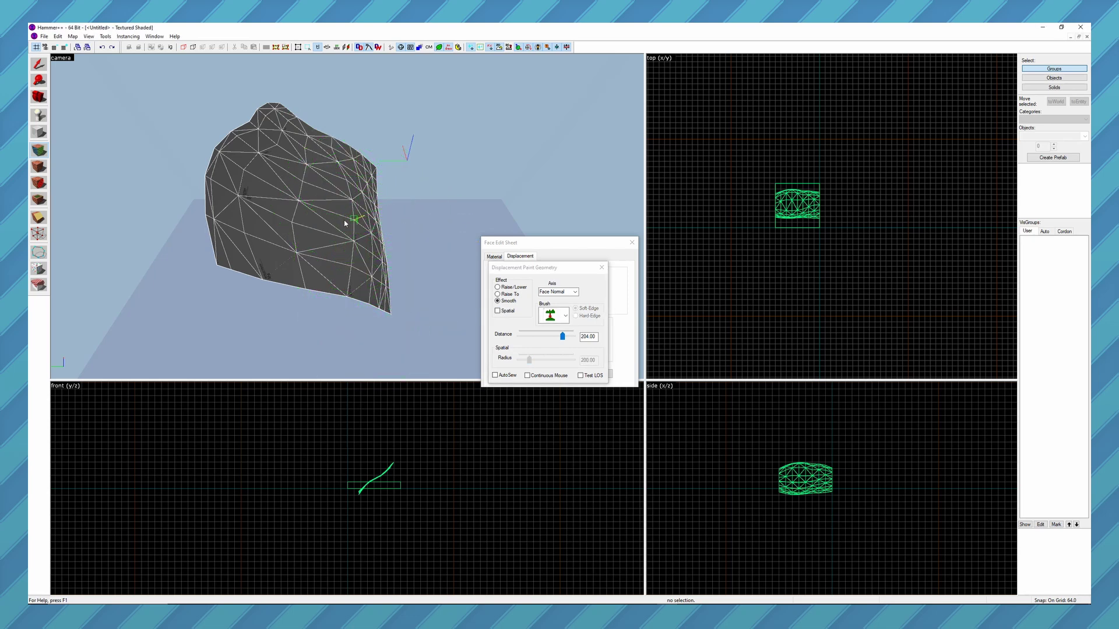
mouse_move(345, 223)
left_mouse_down()
mouse_move(288, 200)
mouse_move(362, 163)
mouse_move(342, 257)
mouse_move(399, 185)
mouse_move(299, 242)
mouse_move(400, 204)
mouse_move(305, 215)
left_mouse_up()
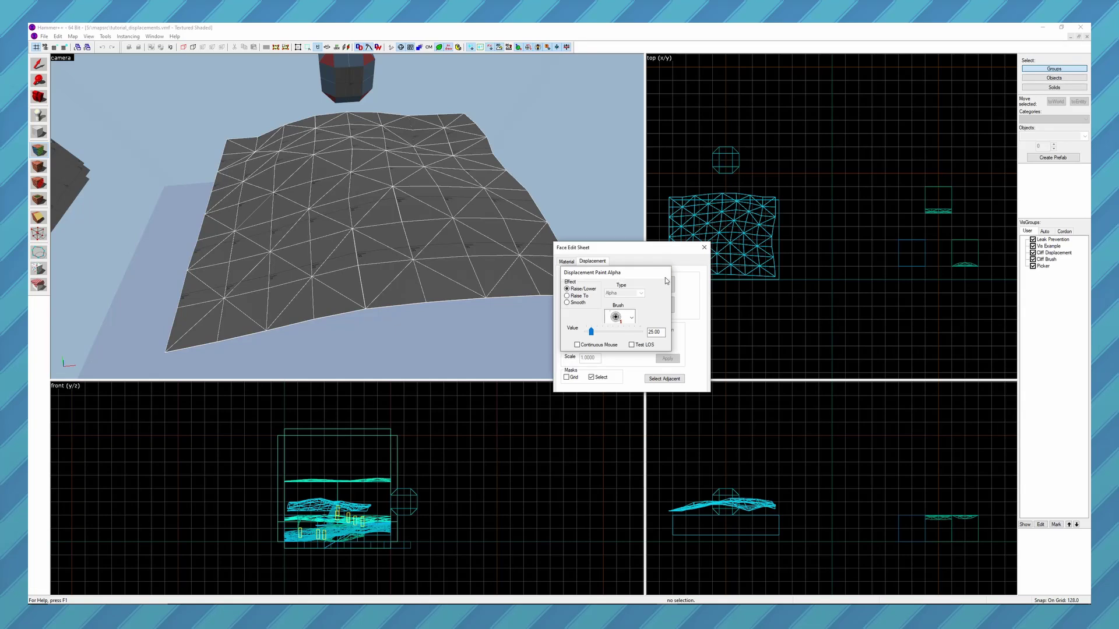
Step: Filter the textures by "blend" and apply nature/blendmudtograss001 to the displacement's face
left_click(664, 272)
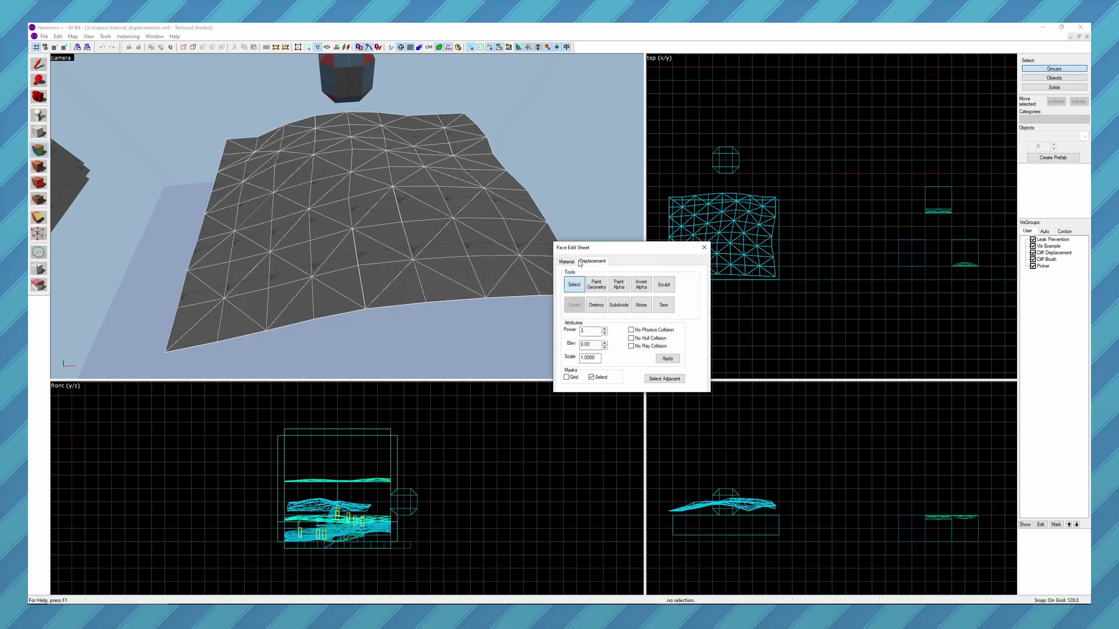
left_click(571, 262)
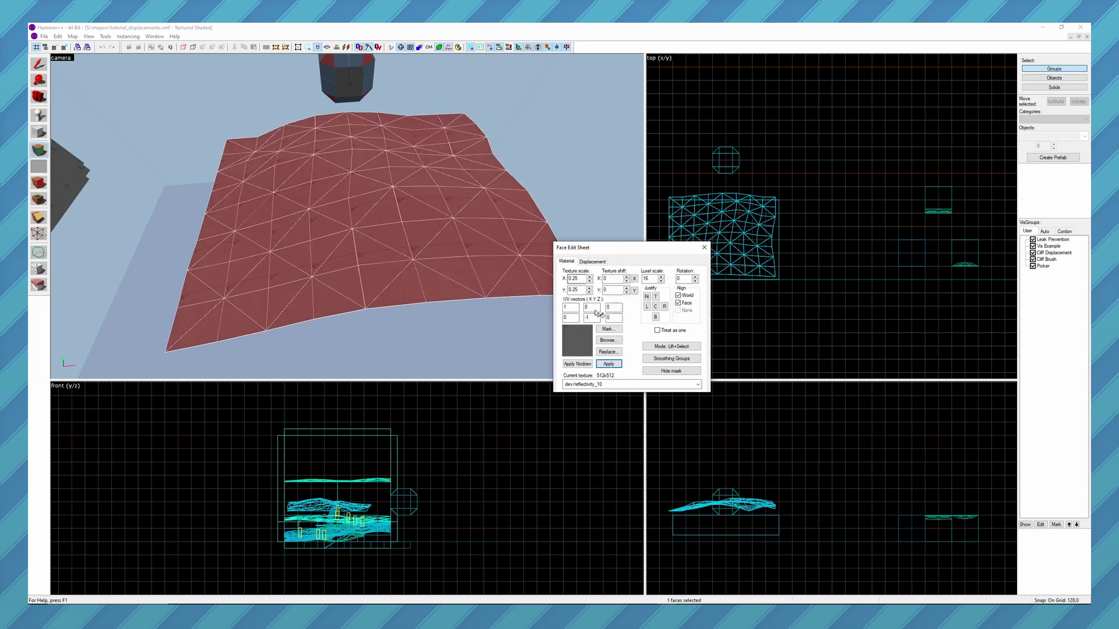
left_click(617, 343)
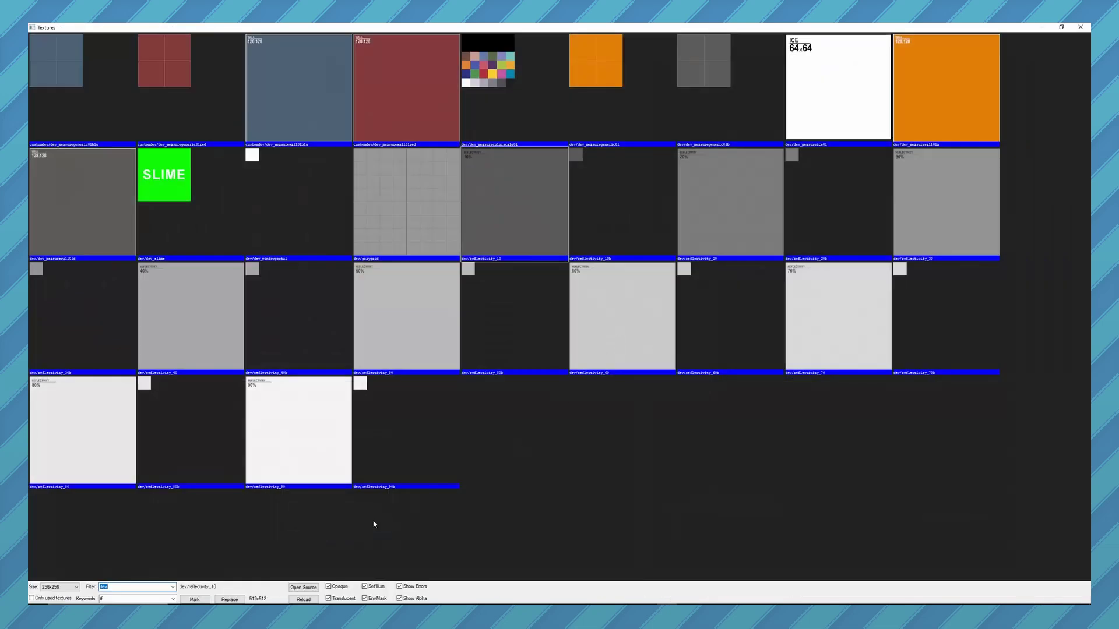
type("b")
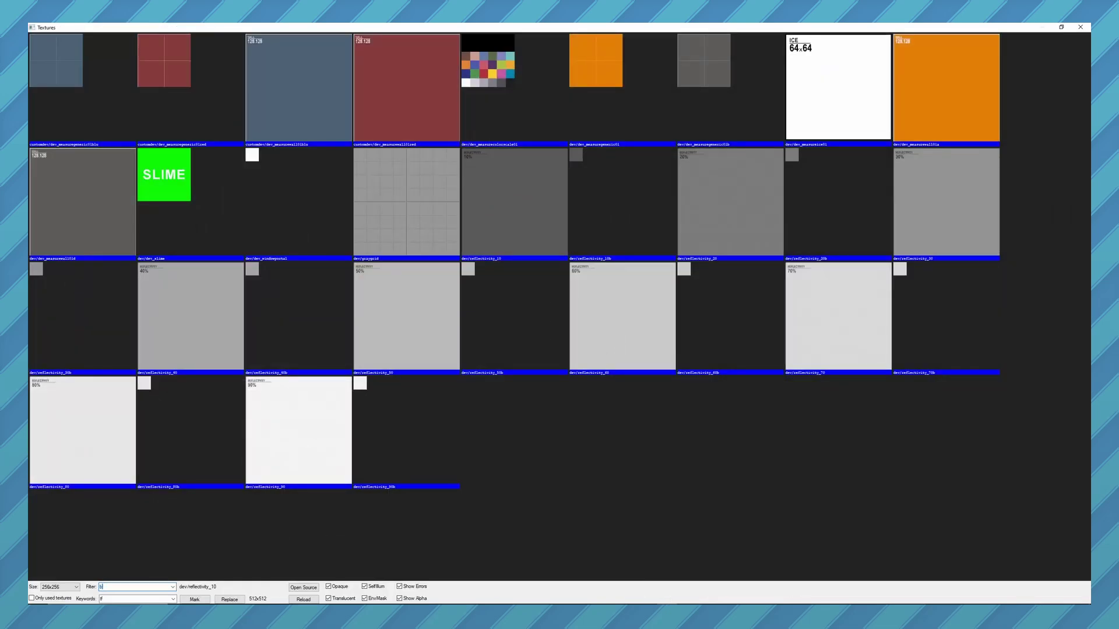
type("lend")
scroll(439, 290, "down", 5)
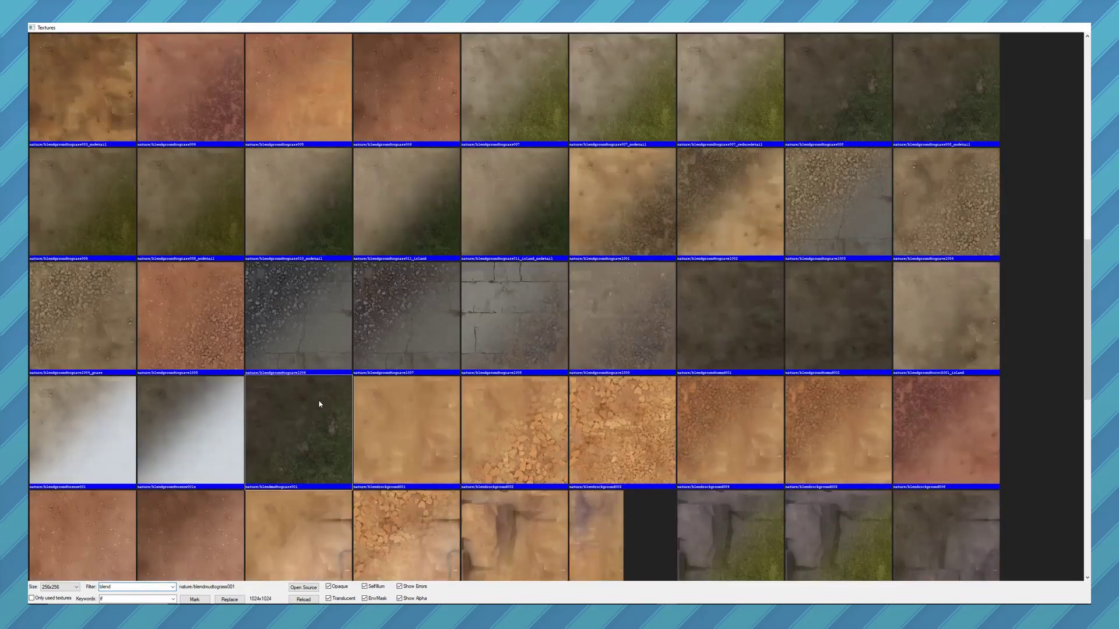
double_click(320, 404)
left_click(608, 364)
Step: Paint grass onto the displacement with Paint Alpha, using the third brush at a value of 11, and erase some of it
left_click(592, 261)
left_click_drag(594, 250, 659, 254)
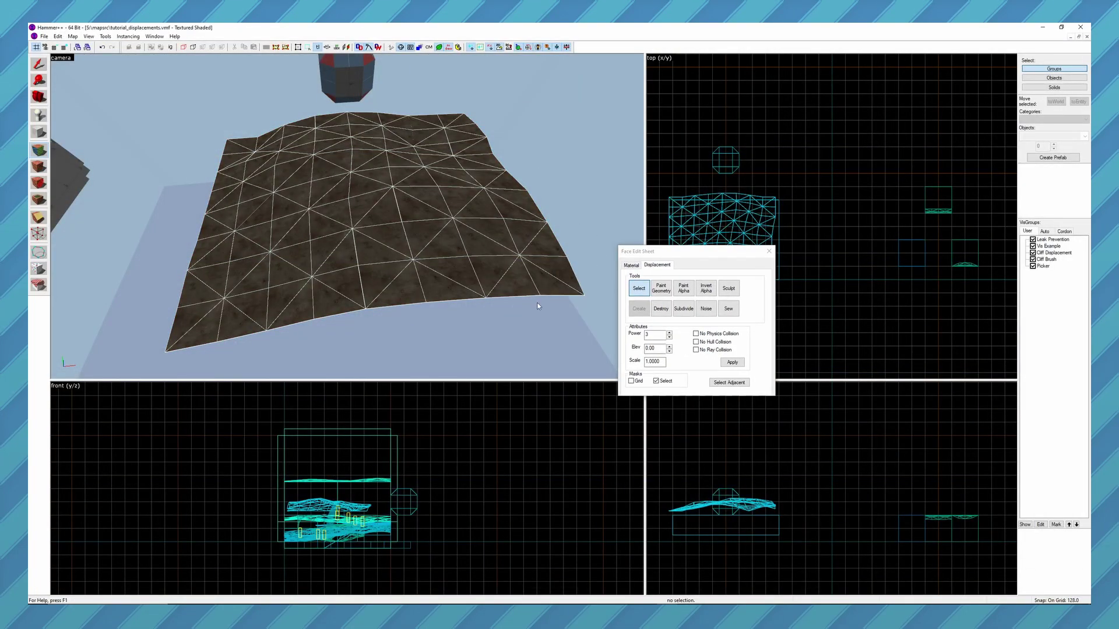
left_click(683, 287)
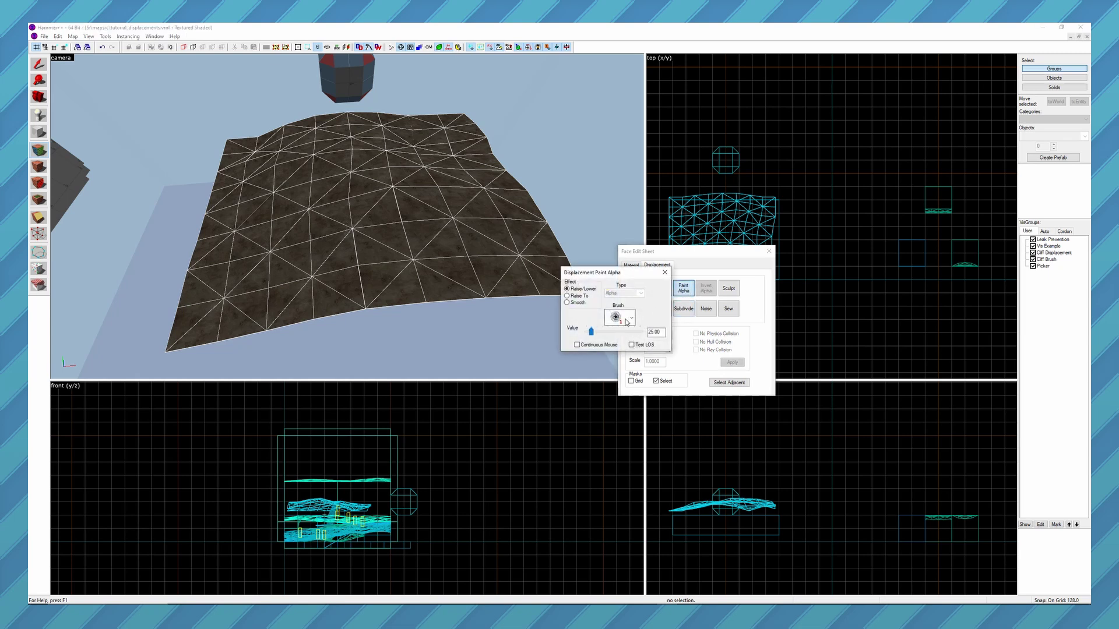
left_click(631, 318)
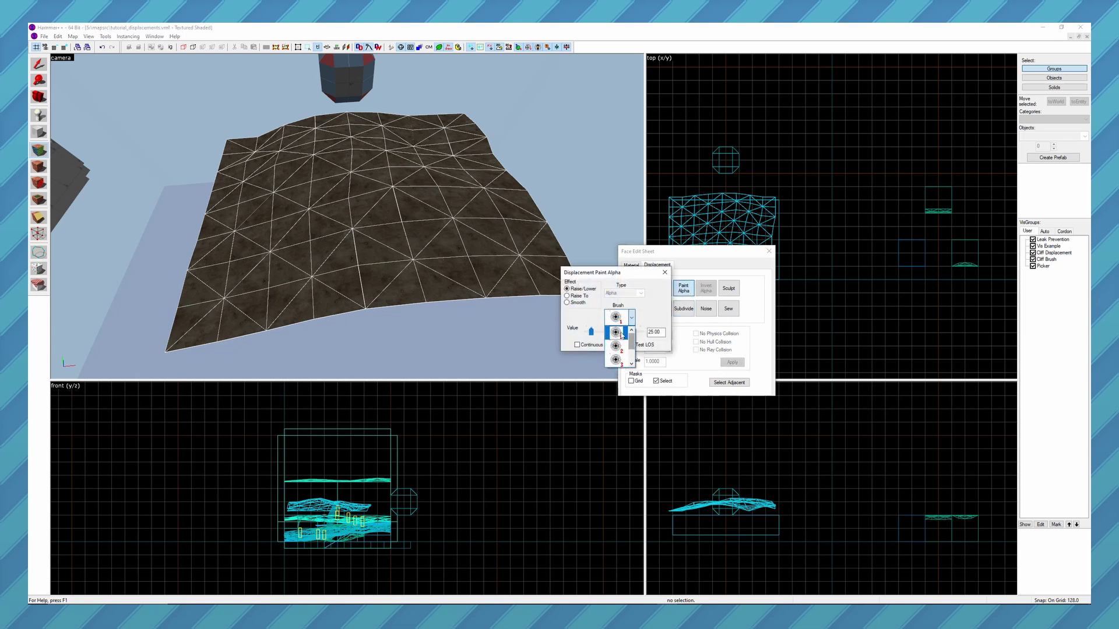
left_click(618, 360)
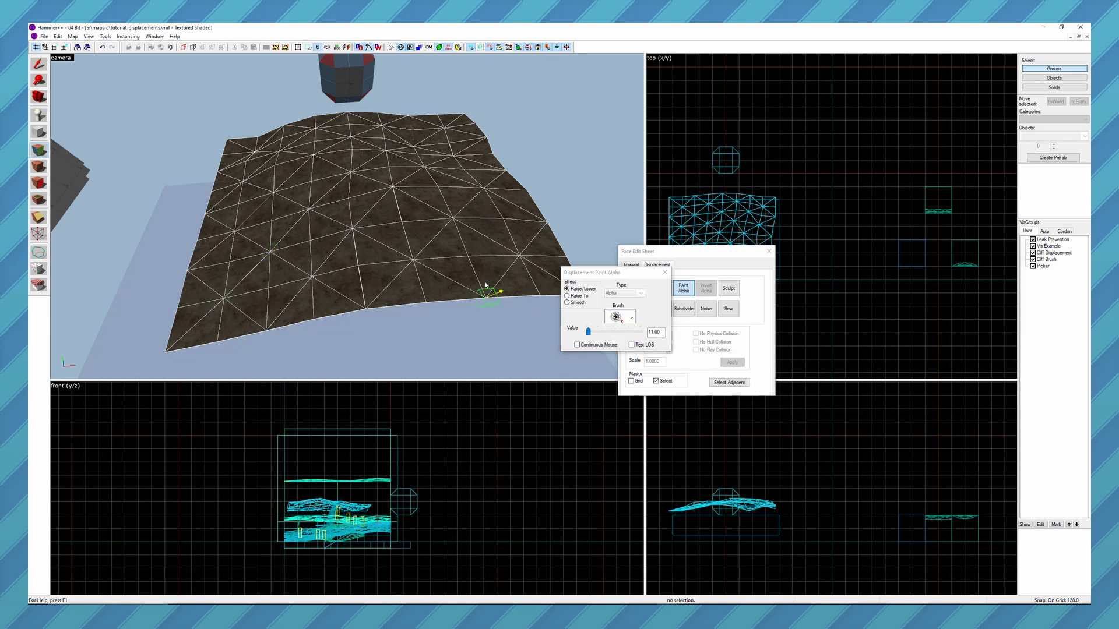
mouse_move(246, 312)
left_mouse_down()
mouse_move(225, 254)
mouse_move(233, 229)
mouse_move(315, 124)
mouse_move(522, 251)
mouse_move(497, 268)
left_mouse_up()
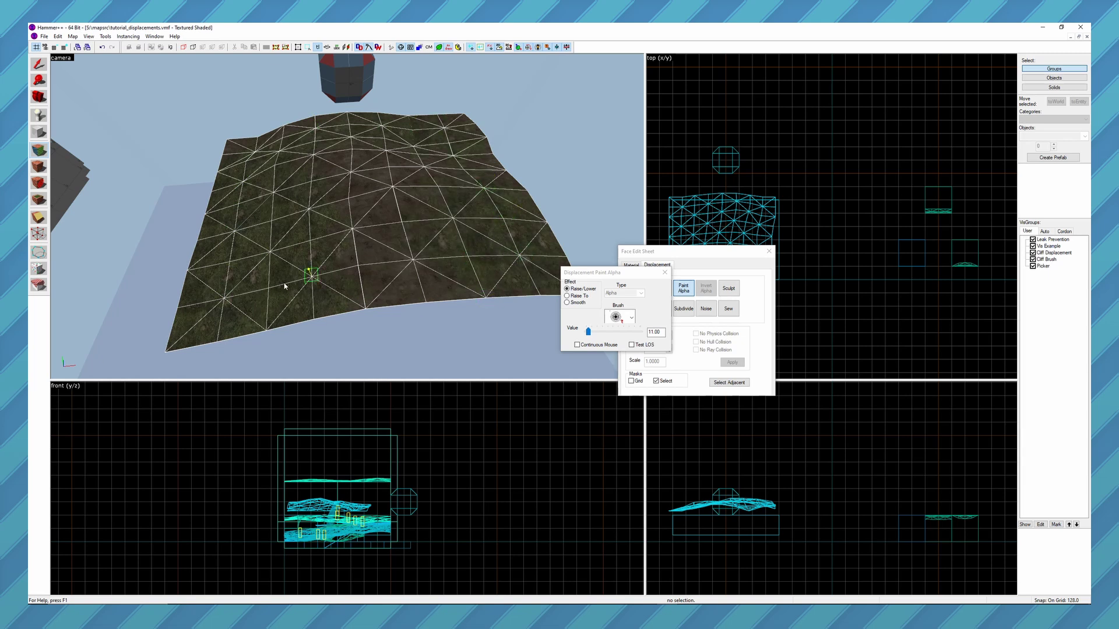
mouse_move(311, 182)
right_mouse_down()
mouse_move(255, 193)
mouse_move(268, 249)
mouse_move(474, 204)
right_mouse_up()
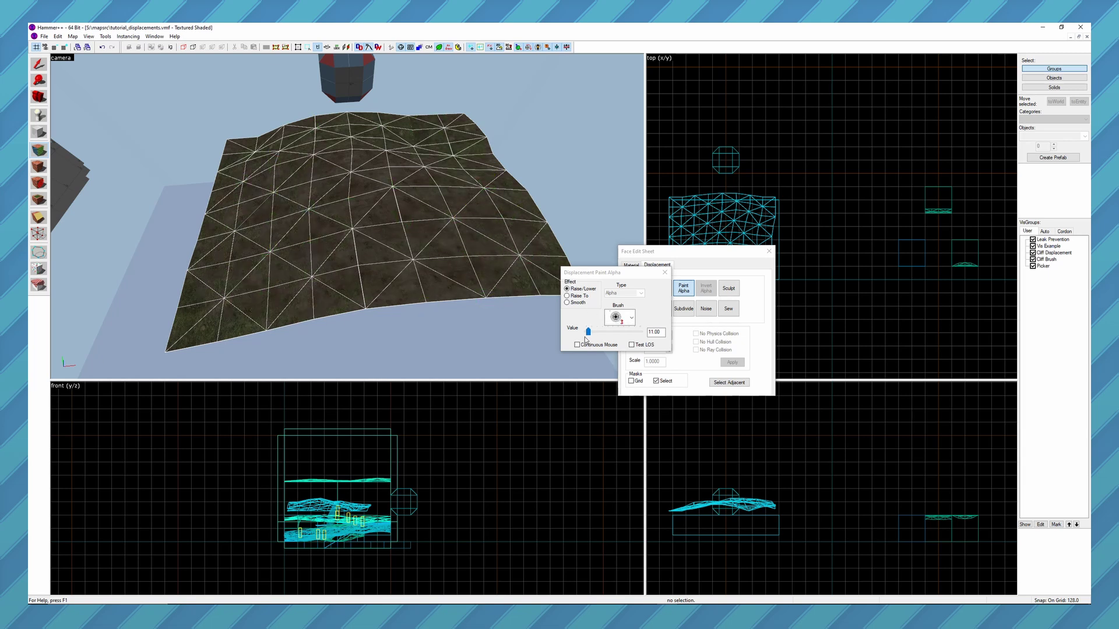
Step: Paint more grass across the displacement's middle and set the alpha paint value to 1
left_click_drag(587, 337, 587, 335)
mouse_move(196, 233)
left_mouse_down()
mouse_move(380, 260)
mouse_move(351, 226)
mouse_move(357, 264)
left_mouse_up()
double_click(659, 333)
type("51")
type("1")
Step: Set the Detail .vbsp File in the map properties to detail_sawmill.vbsp
left_click(75, 37)
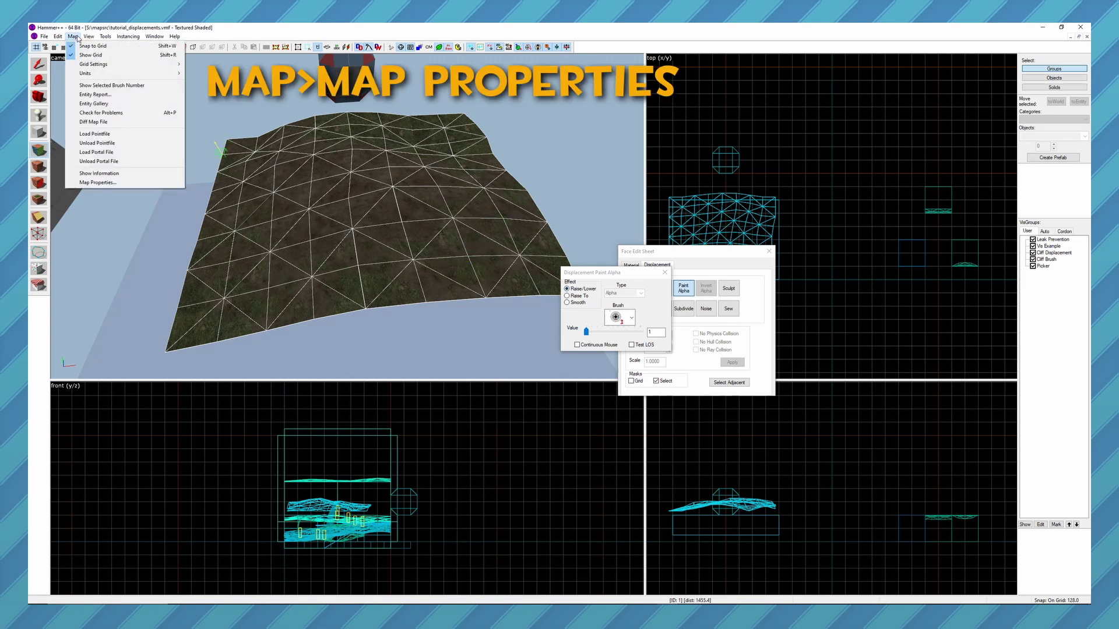
left_click(85, 183)
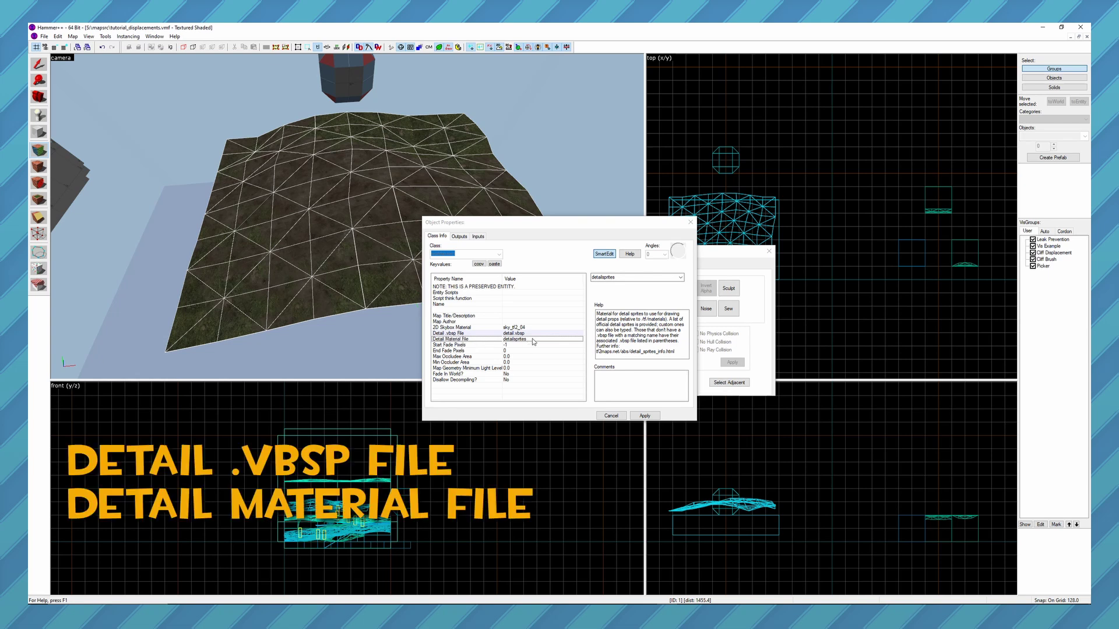
left_click(516, 333)
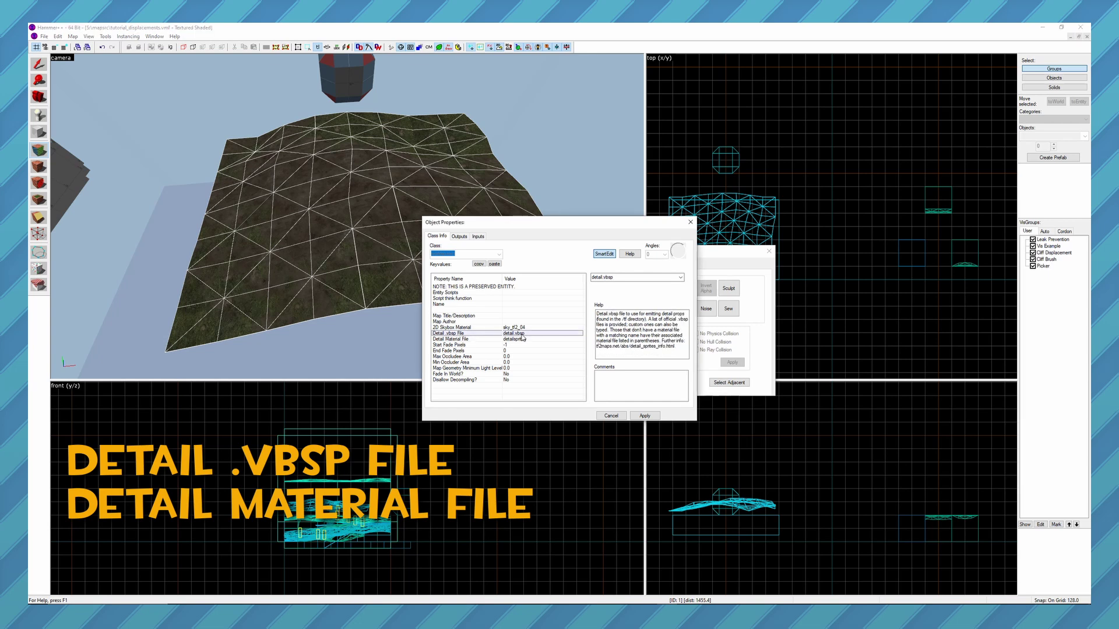
left_click(680, 278)
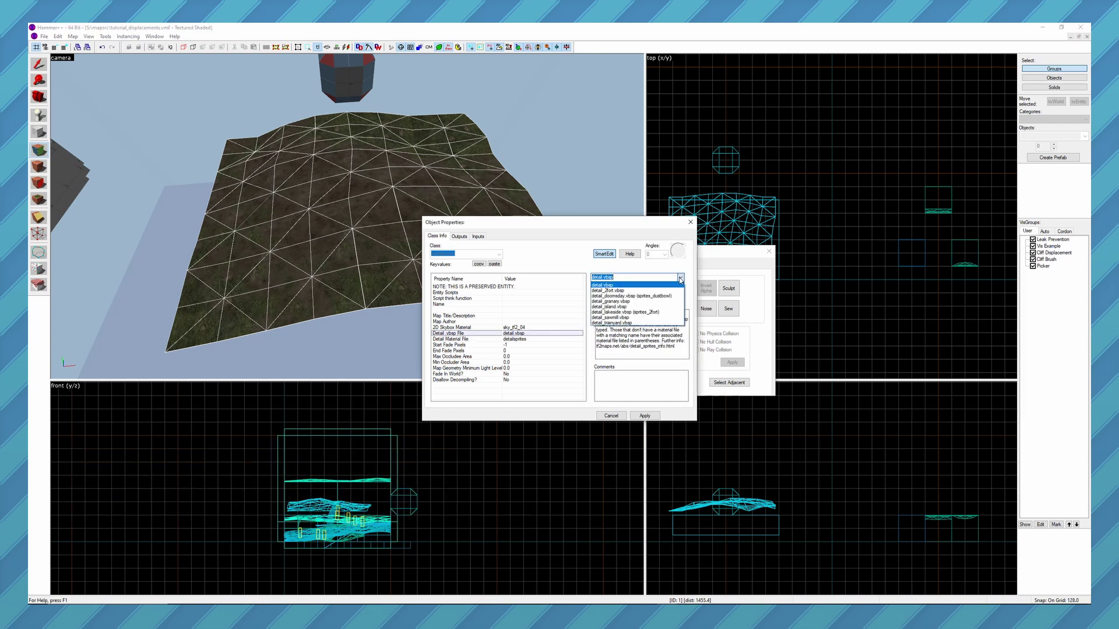
left_click(620, 318)
Step: Set the Detail Material File in the map properties to detailsprites_sawmill, apply the change and close the properties
left_click(459, 340)
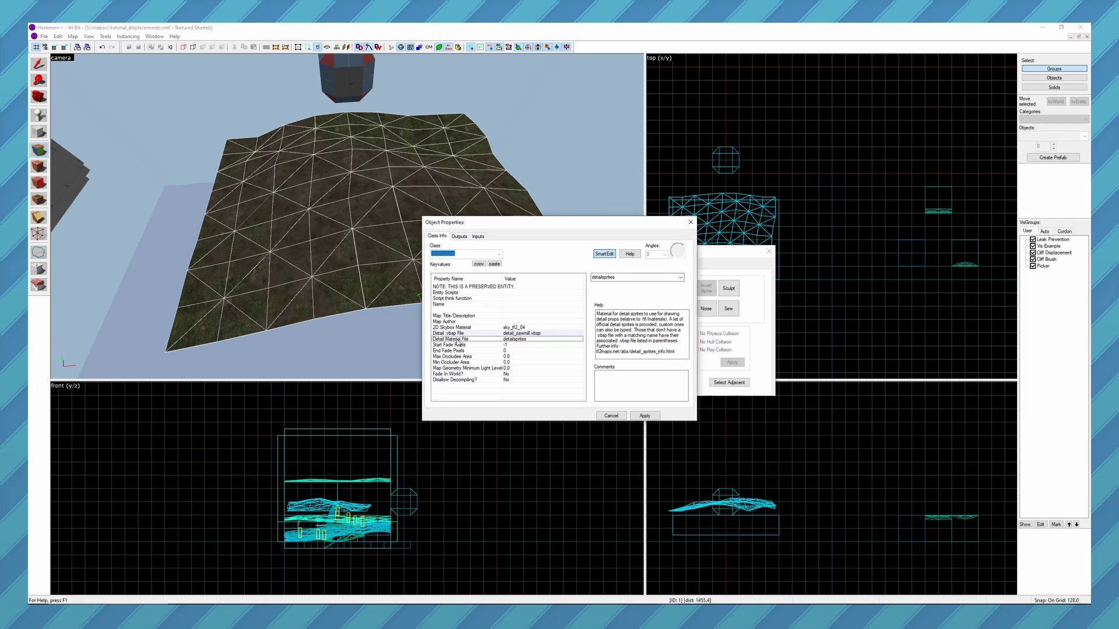
left_click(680, 278)
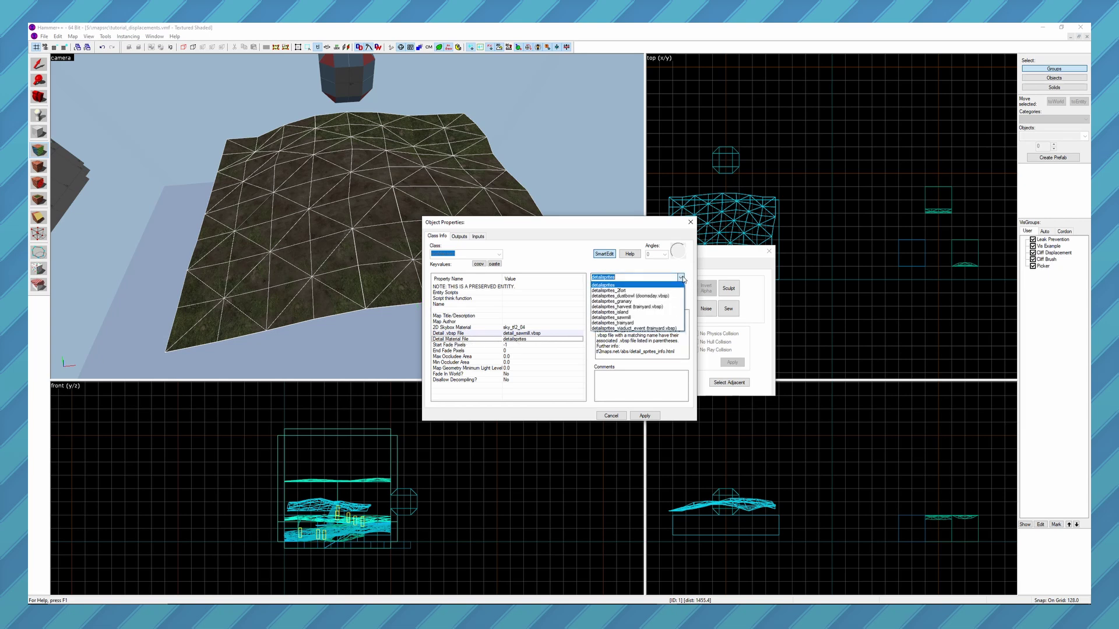
left_click(625, 320)
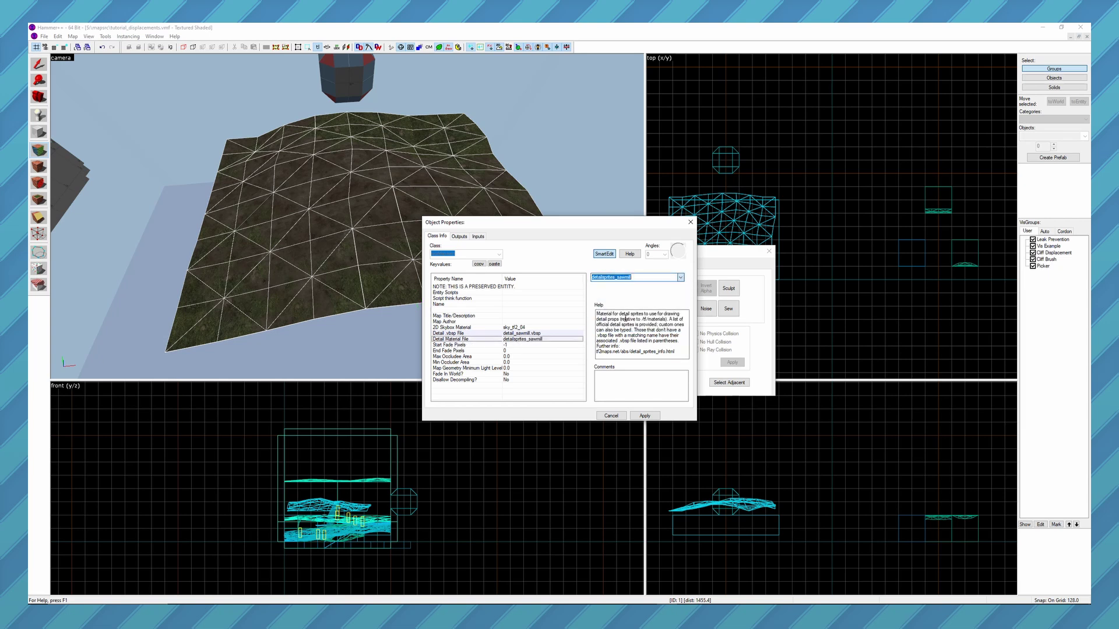
left_click(644, 415)
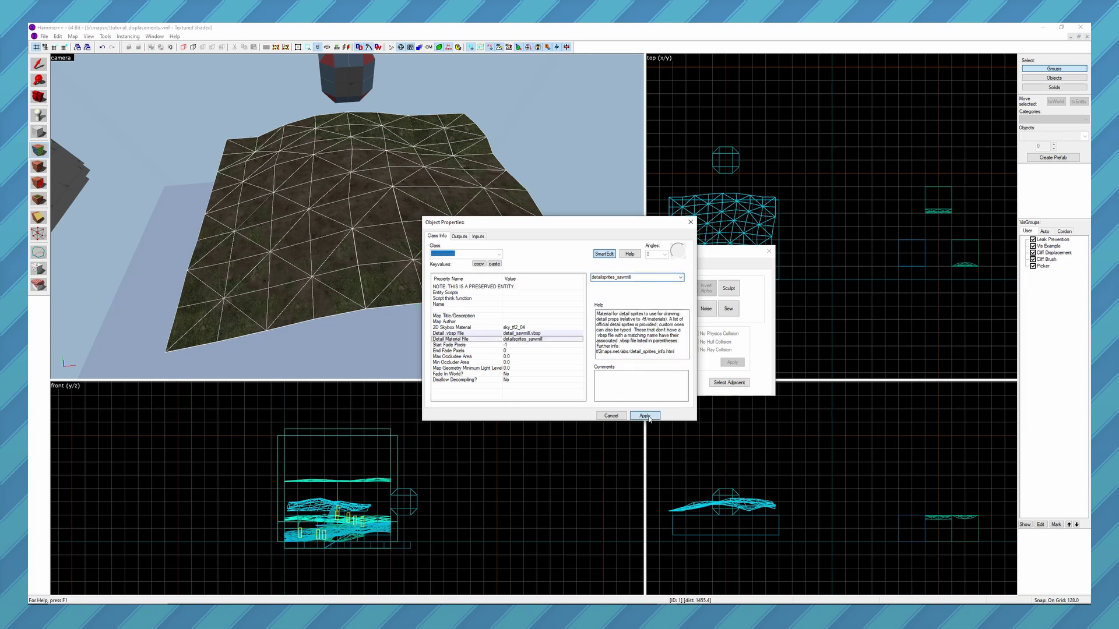
left_click(690, 222)
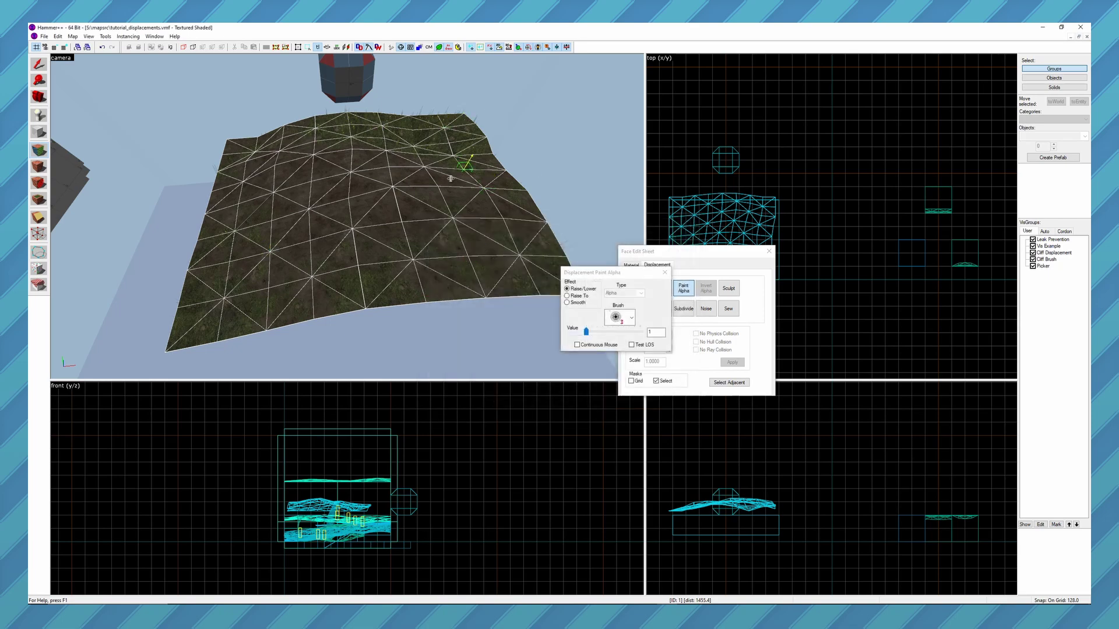
Step: Examine the detail sprites on the grassy parts of the displacement from close up and from several sides
key("z")
key("a")
key("w")
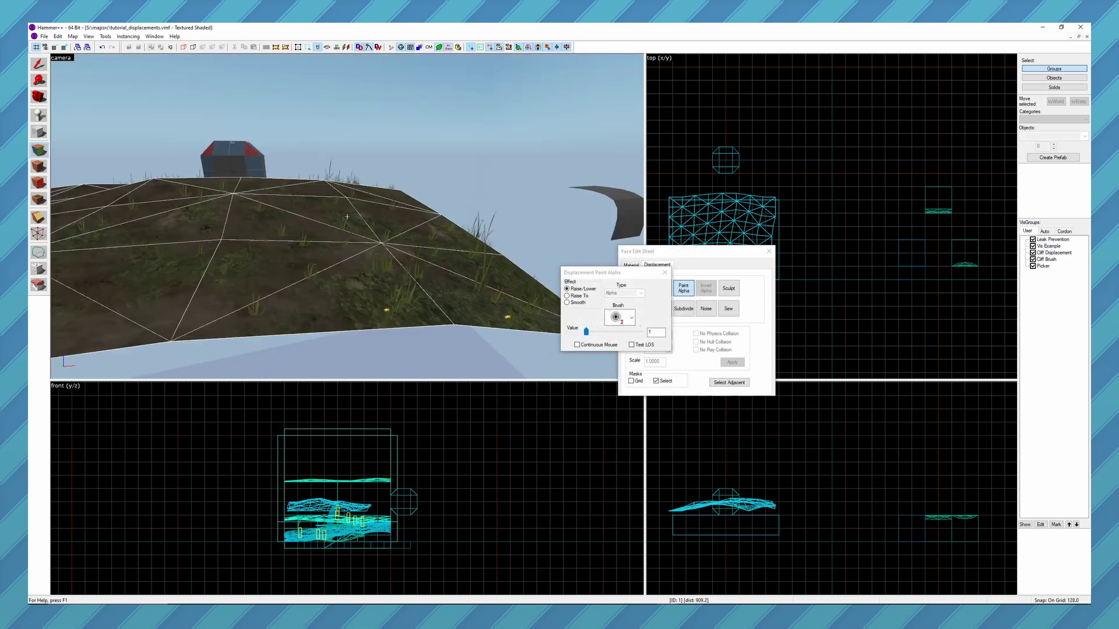
key("w")
key("s")
key("d")
key("s")
key("z")
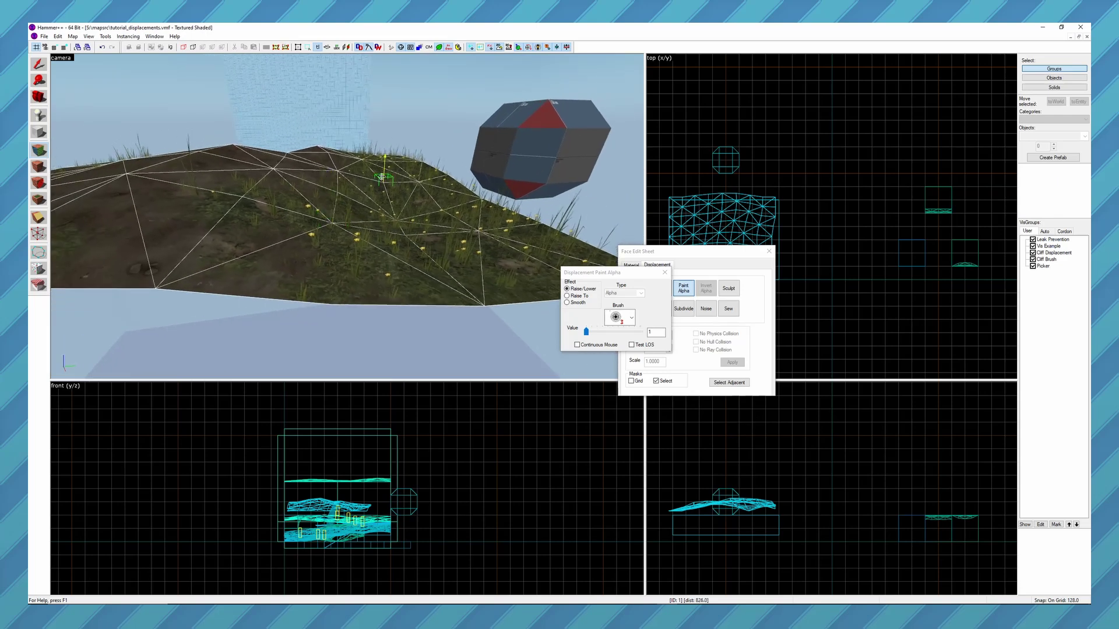
Step: Switch the detail sprite preview off and back on to compare the displacement with and without grass
left_click(440, 48)
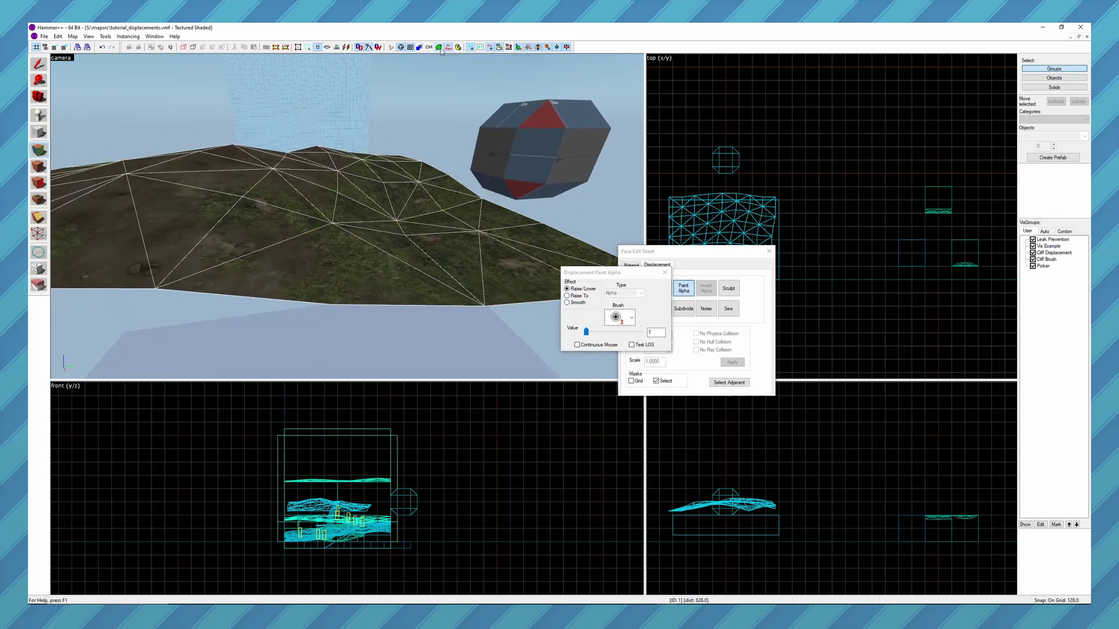
left_click(441, 49)
key("z")
key("a")
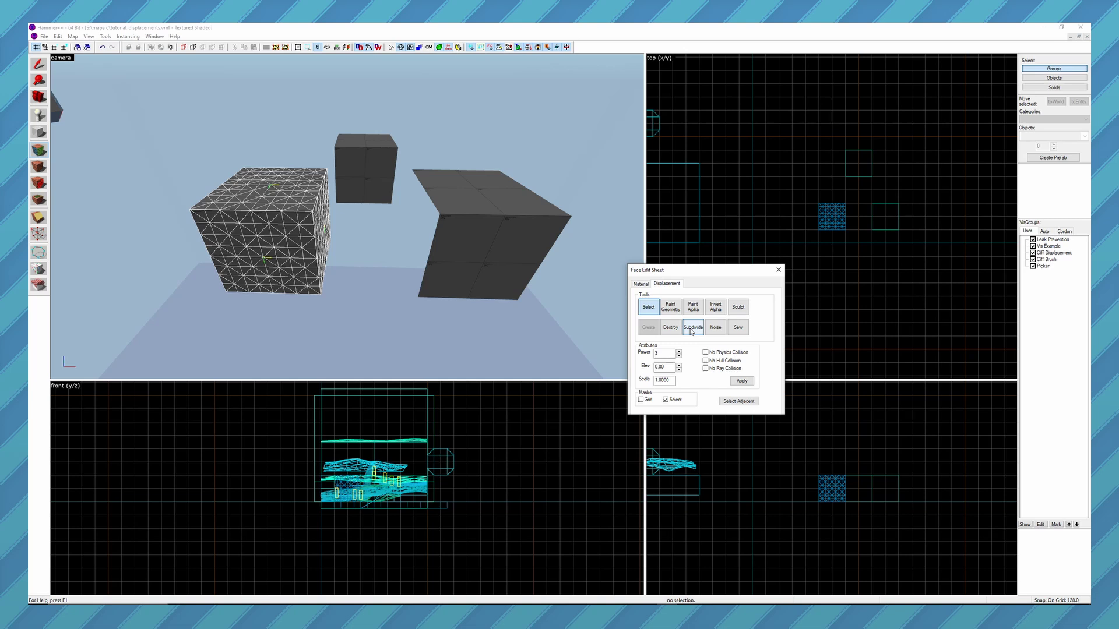
Step: Subdivide the selected displacements covering the cube
left_click(691, 332)
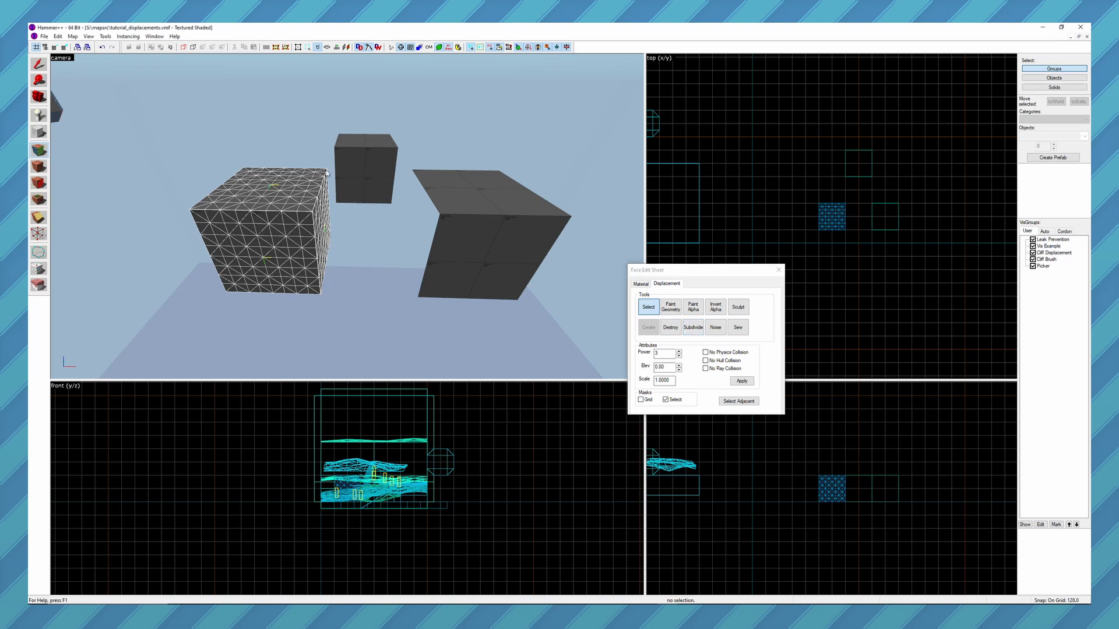
left_click(693, 327)
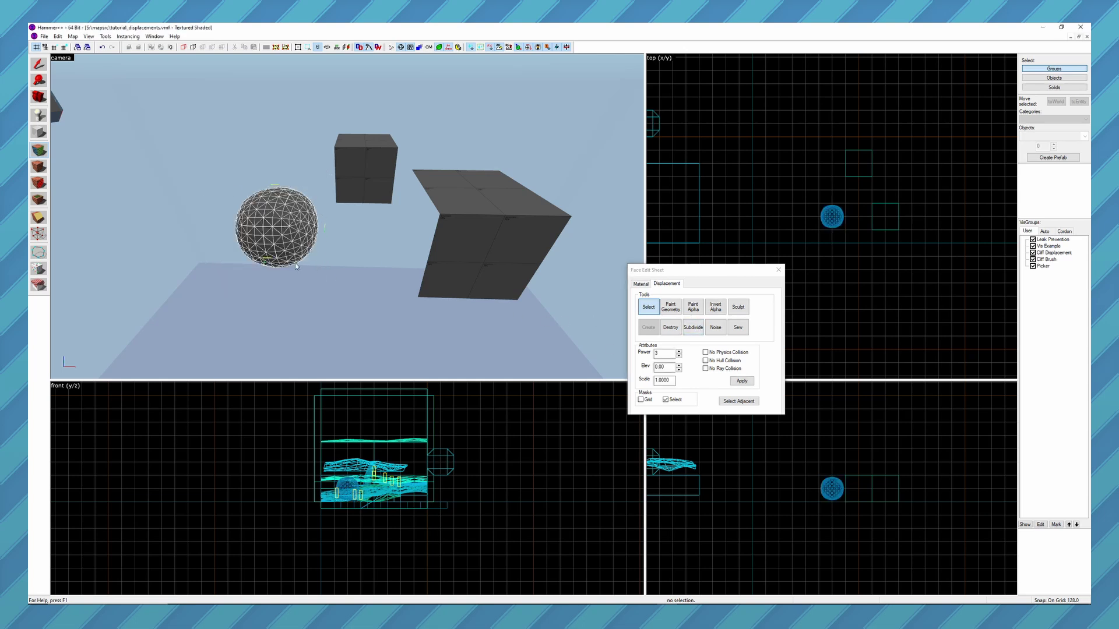
Step: Select the top and front displacements of the neighbouring two-sided block, subdivide them together and inspect the resulting curve
left_click(469, 204)
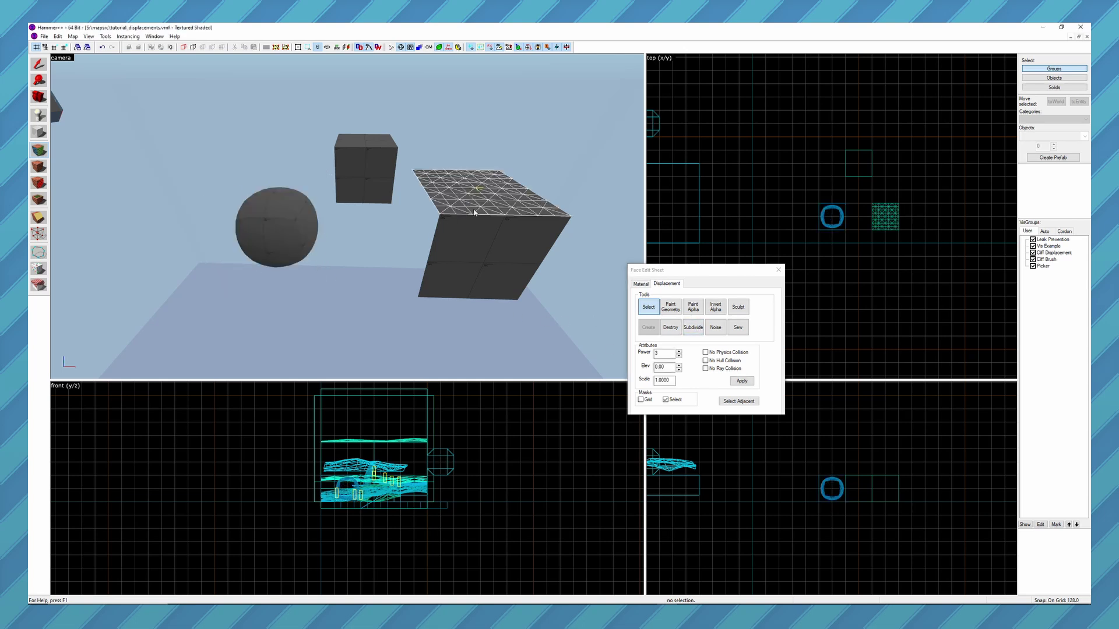
left_click(462, 276, "ctrl")
key("z")
key("a")
key("w")
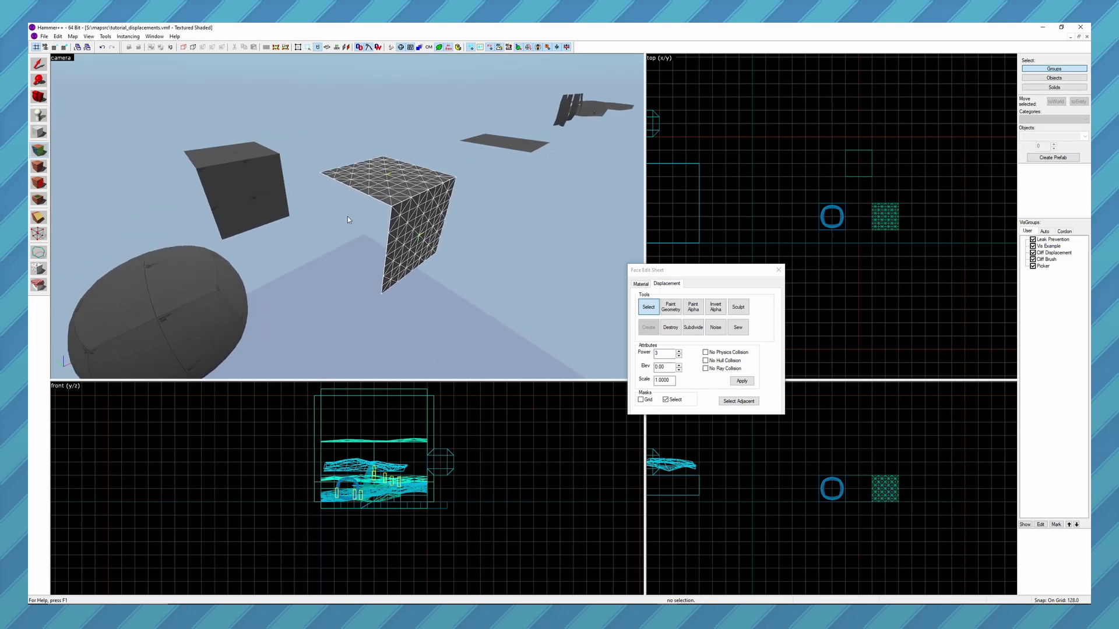
key("z")
left_click(690, 328)
key("z")
key("w")
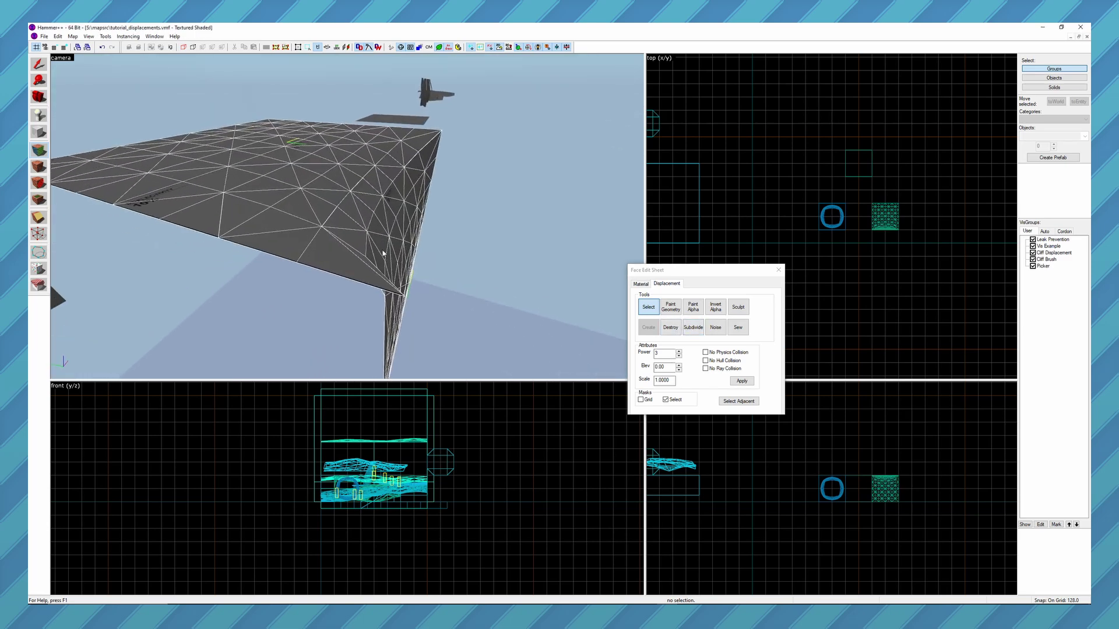
key("z")
key("d")
key("z")
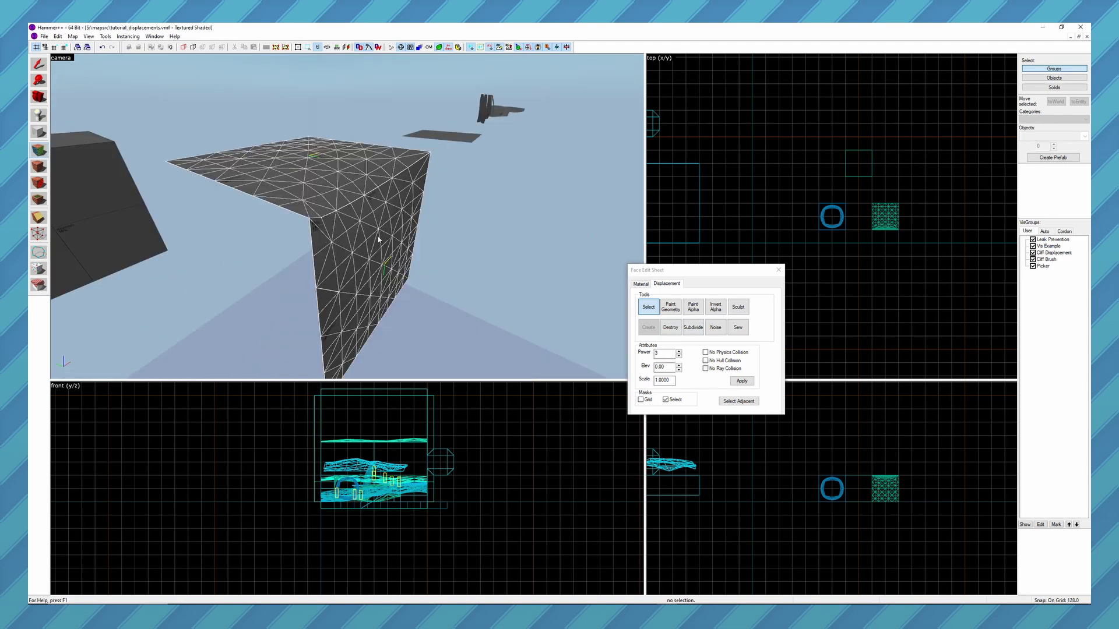
left_click_drag(378, 239, 349, 236)
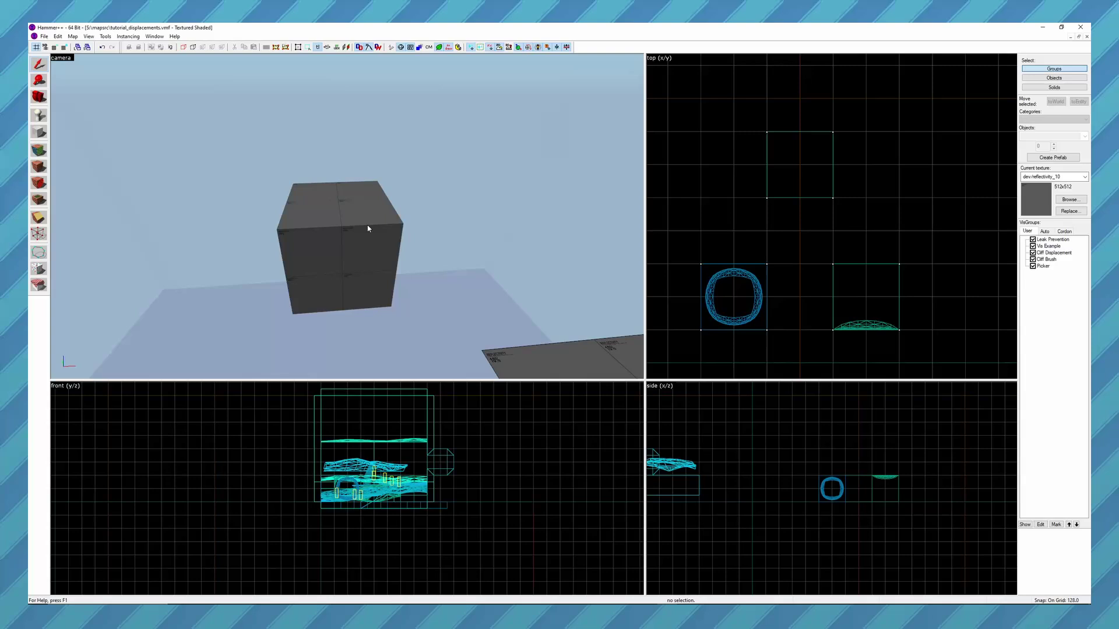
Step: Clone the remaining two-sided displacement block once to each side, forming a row, and select all three blocks
left_click(367, 225)
left_click_drag(820, 168, 744, 171, "shift")
left_click_drag(741, 181, 866, 178, "shift")
left_click(350, 209, "ctrl")
left_click(248, 217, "ctrl")
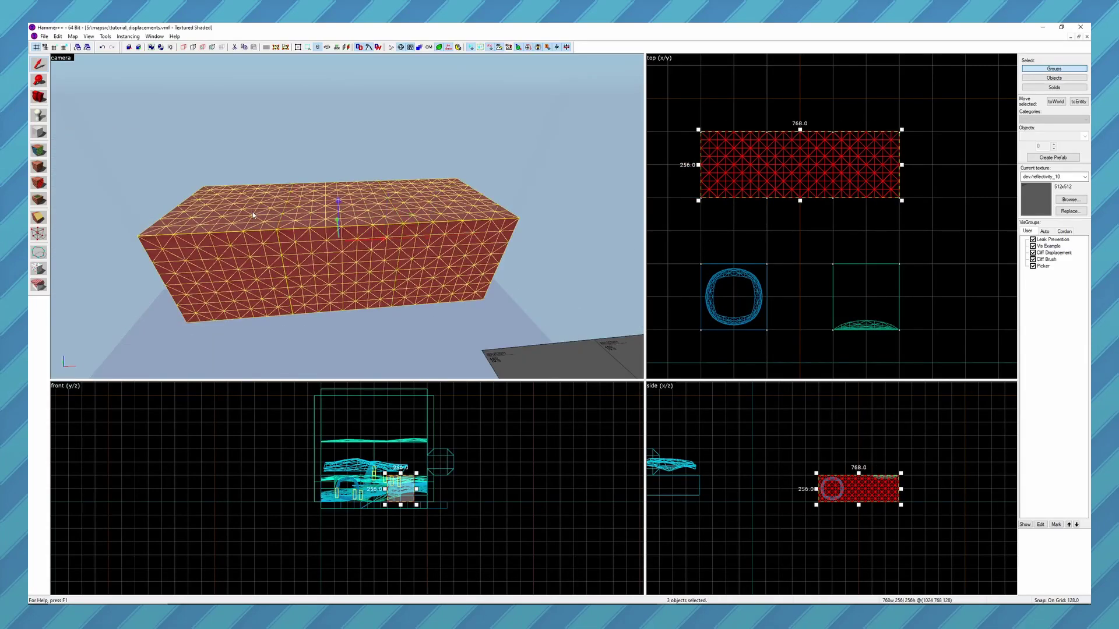
Step: Subdivide the displacements of all three blocks in the row together
key("shift+a")
left_click(661, 286)
left_click(697, 334)
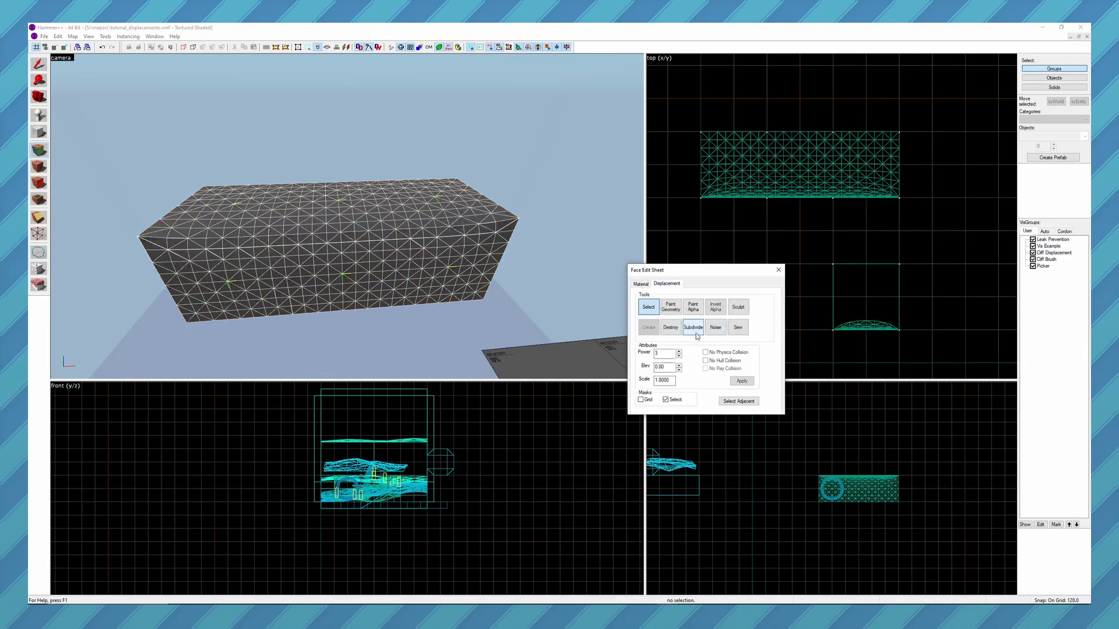
Step: Inspect the subdivided row and delete its two outer blocks, keeping only the evenly curved middle one
key("shift+s")
left_click(342, 228)
key("z")
key("a")
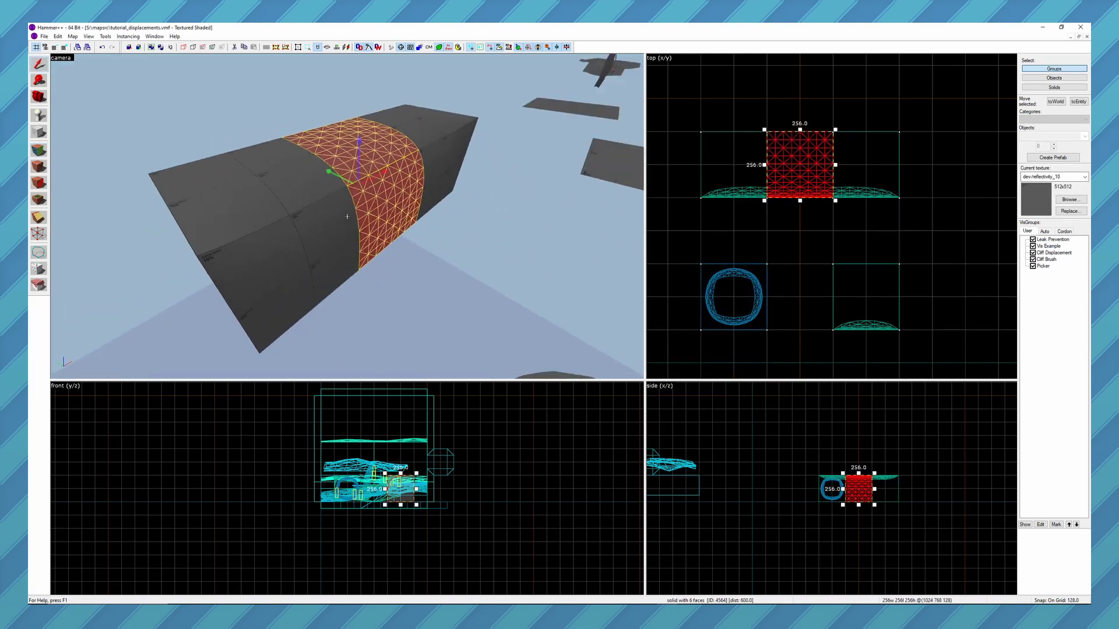
key("z")
left_click(275, 254)
left_click(389, 167, "ctrl")
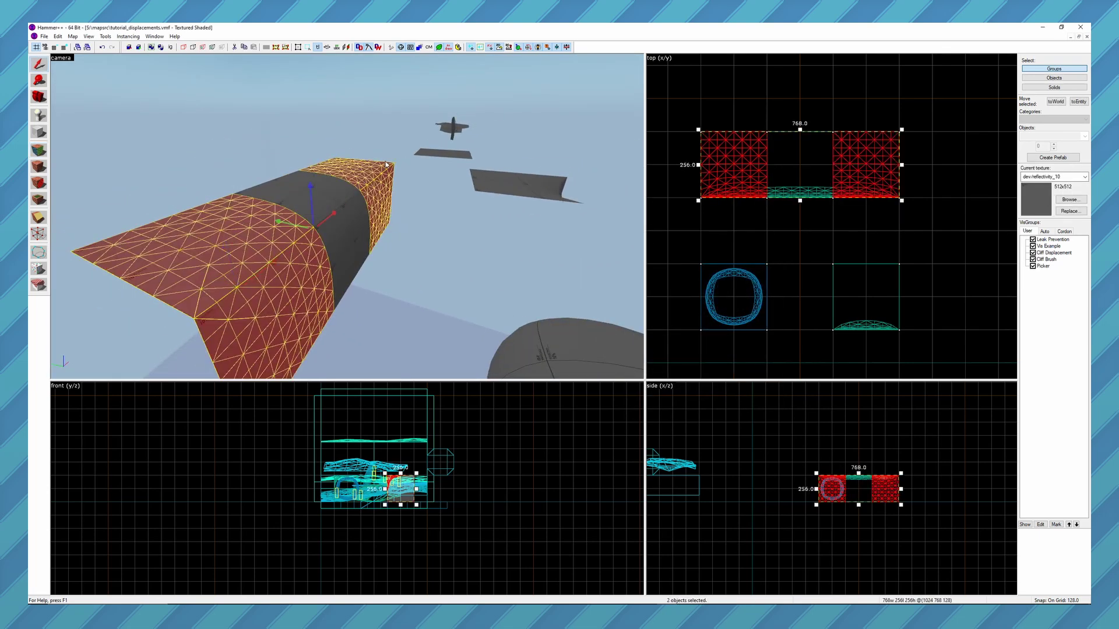
key("Delete")
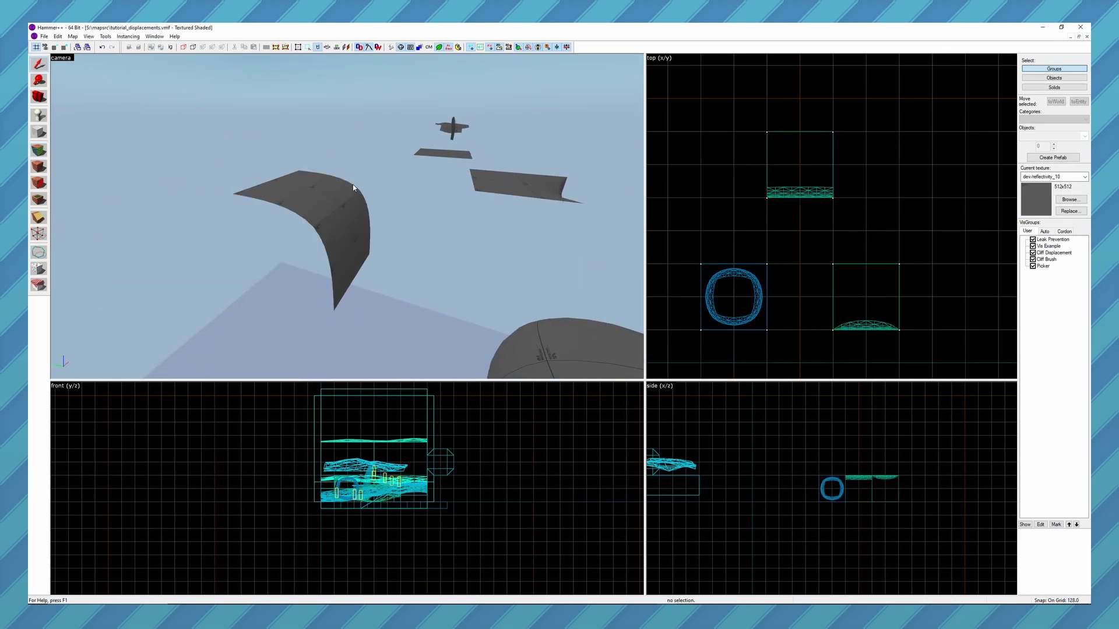
key("z")
key("z")
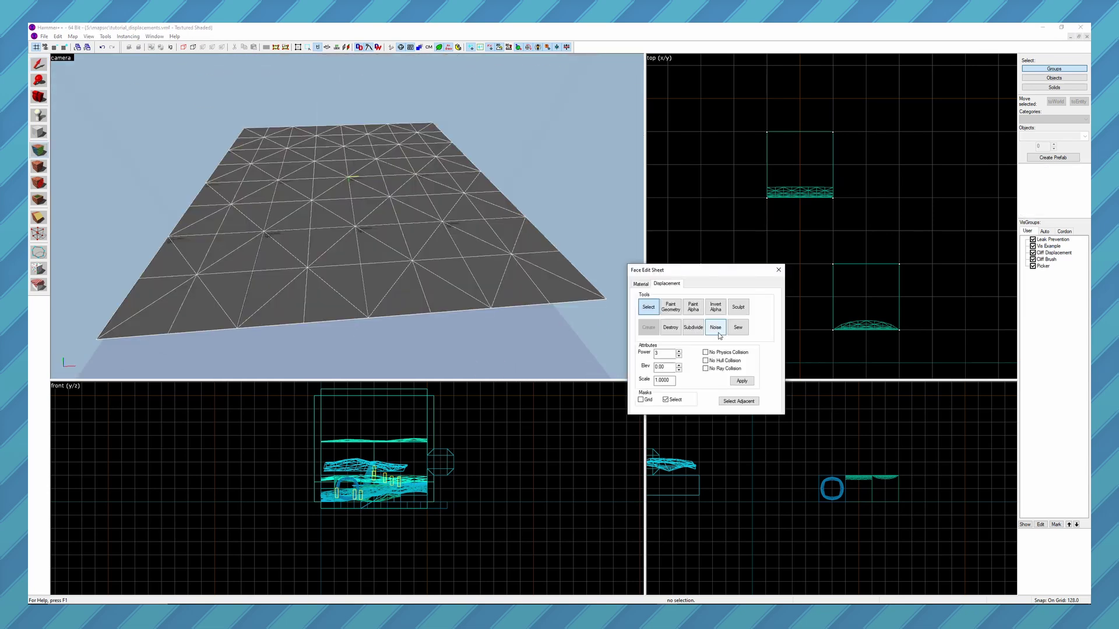
Step: Apply noise to the flat displacement with a minimum of -10 and a maximum of 100
left_click(717, 328)
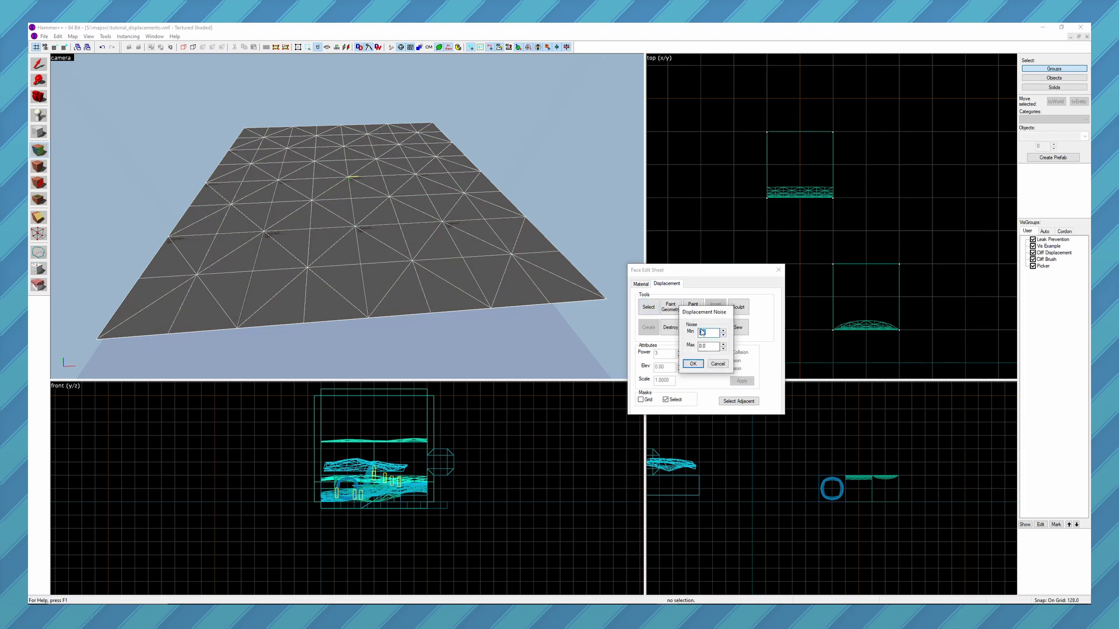
type("-10")
key("Tab")
type("1.")
type("00")
left_click(693, 364)
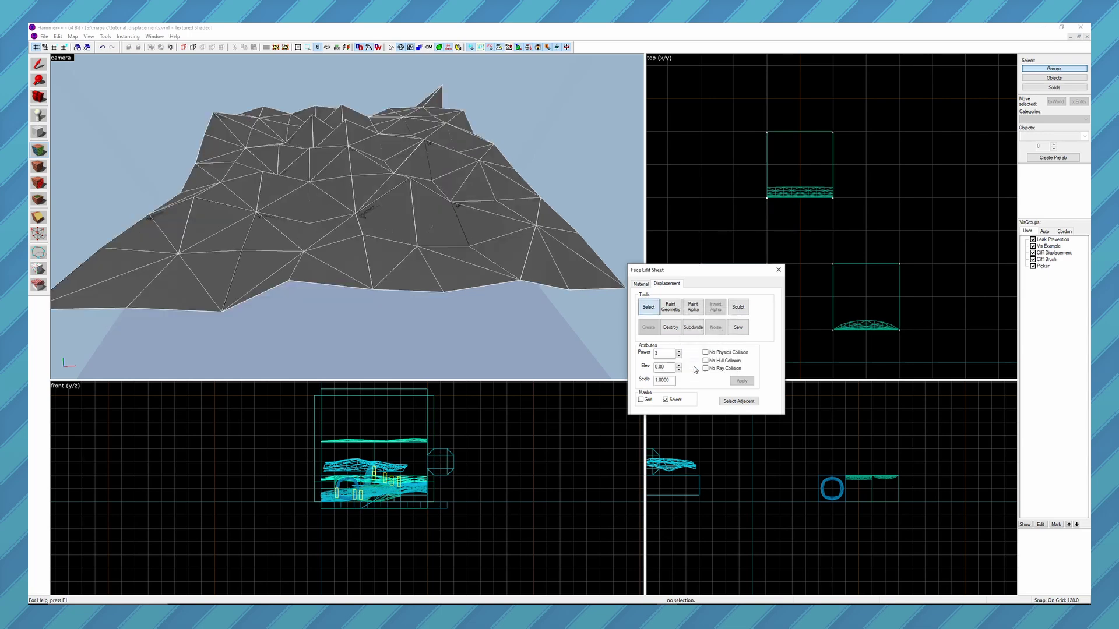
key("z")
key("a")
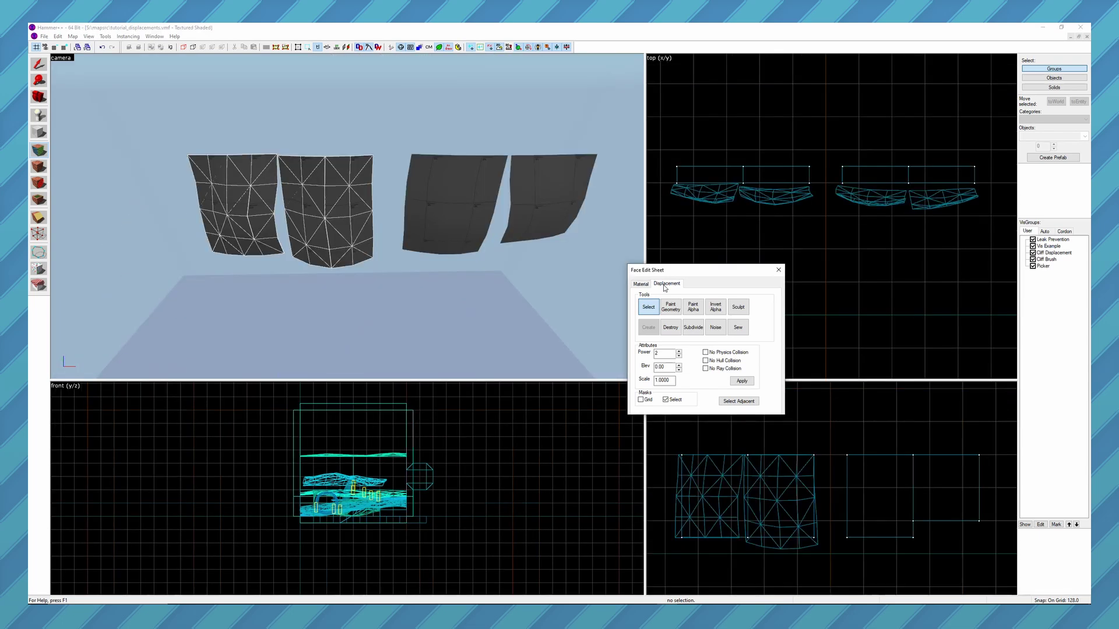
Step: Sew together the two selected wall displacements that sit on equal-height brushes
left_click(744, 331)
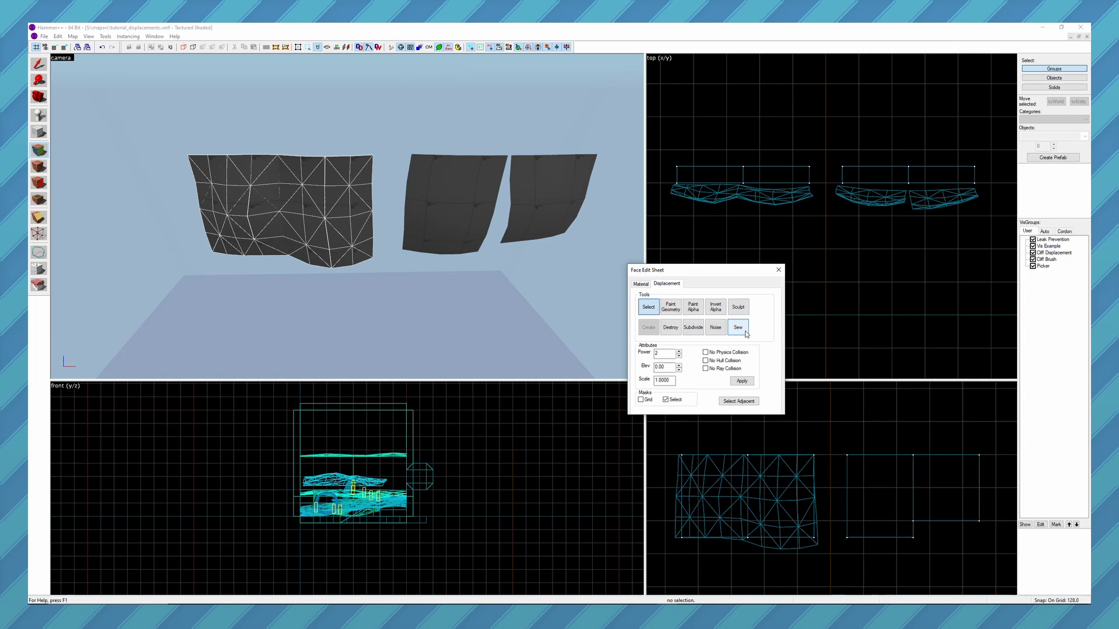
key("shift+s")
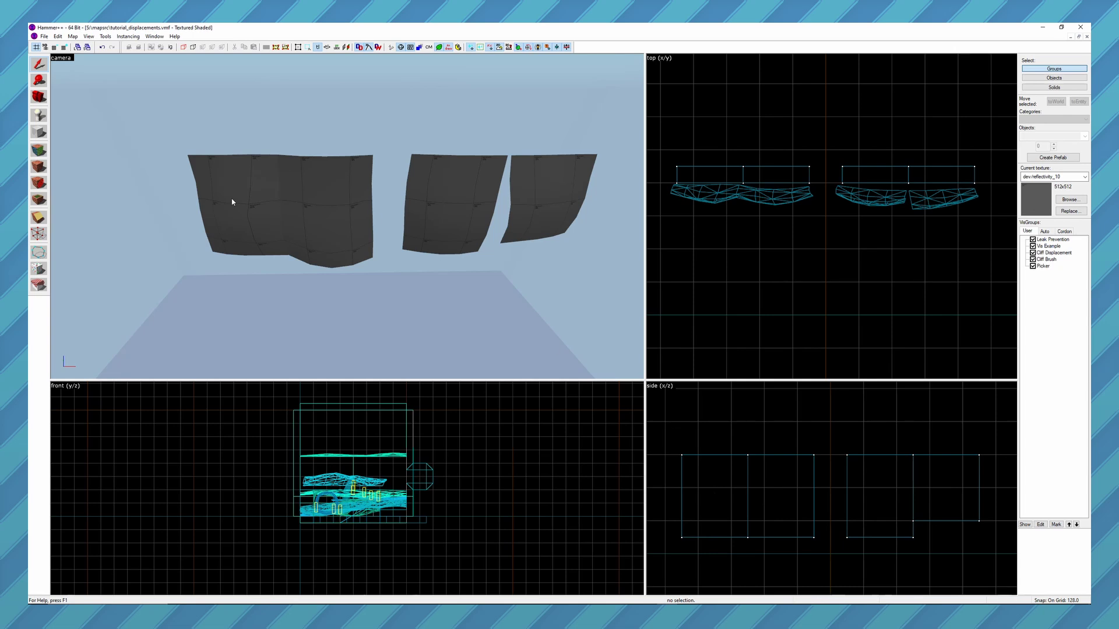
Step: Switch 3D displacement drawing off, select each pair of wall brushes to compare their shared edges, and restore the displacement display
left_click(368, 49)
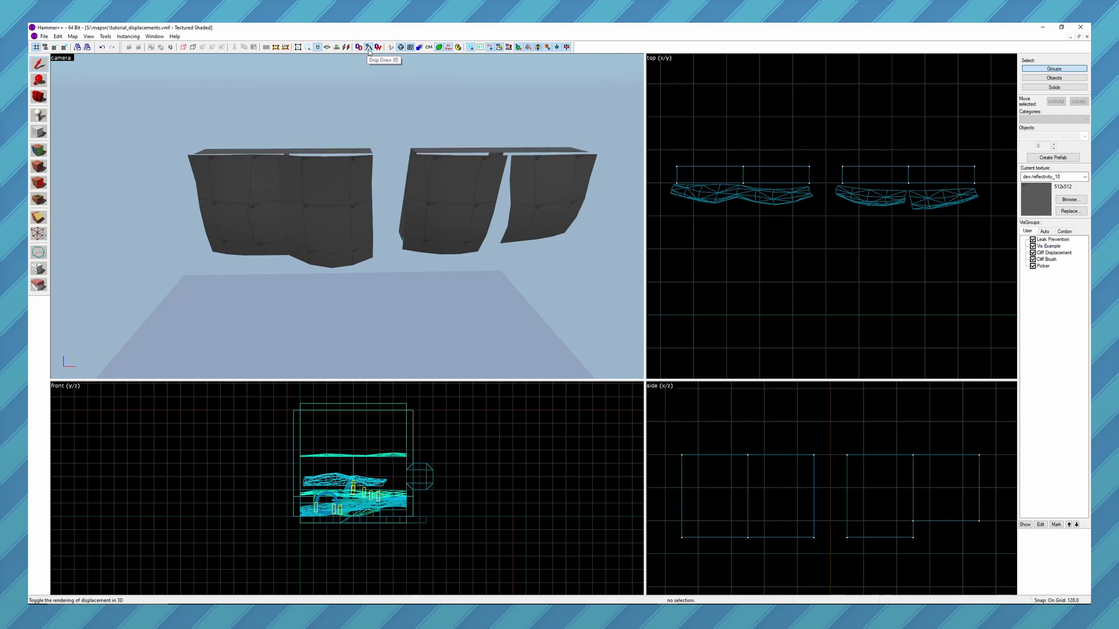
left_click(368, 49)
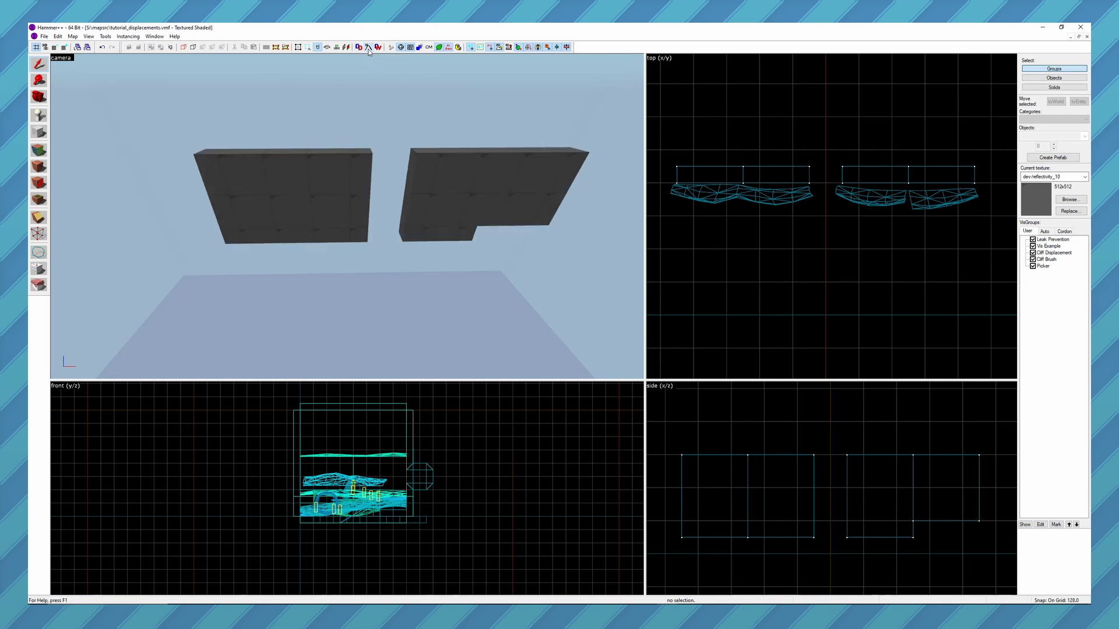
left_click(273, 182)
left_click(294, 186, "ctrl")
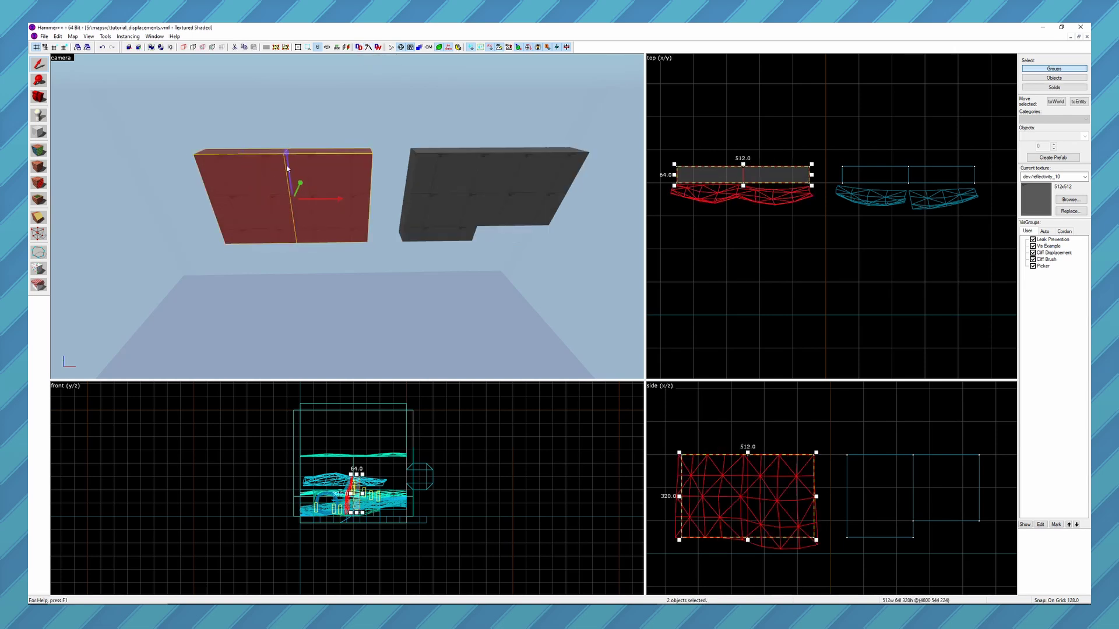
left_click(484, 195)
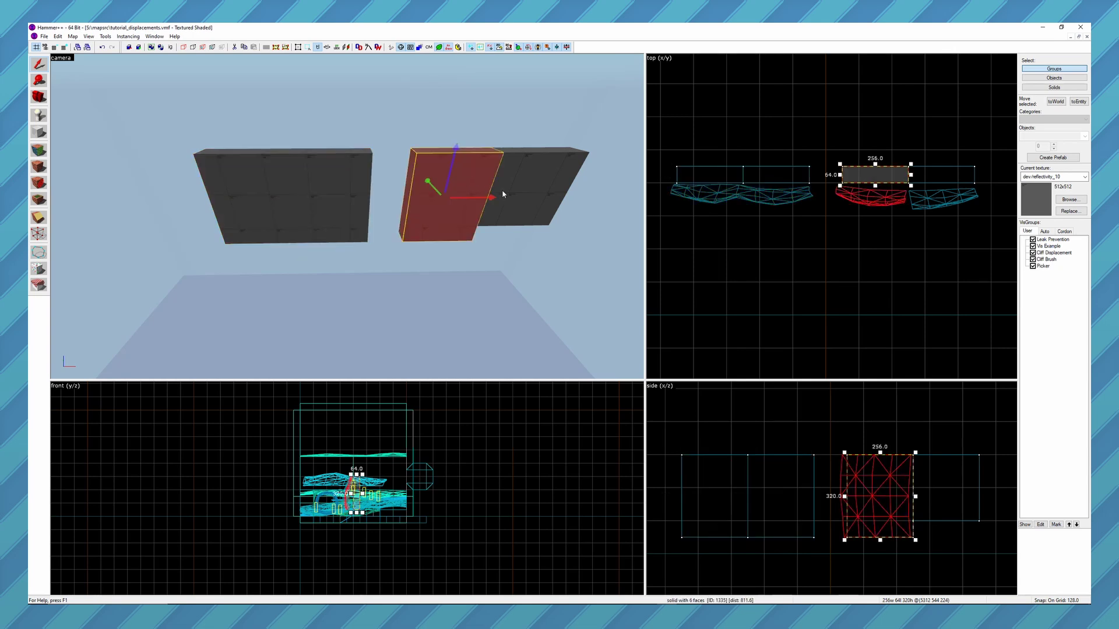
left_click(530, 183, "ctrl")
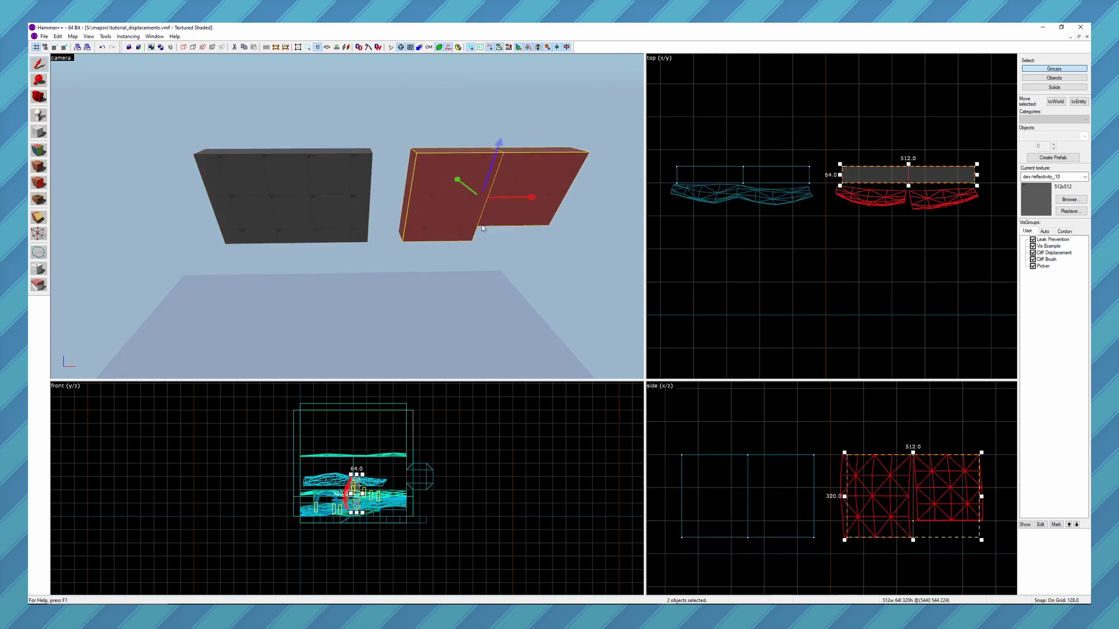
left_click(357, 48)
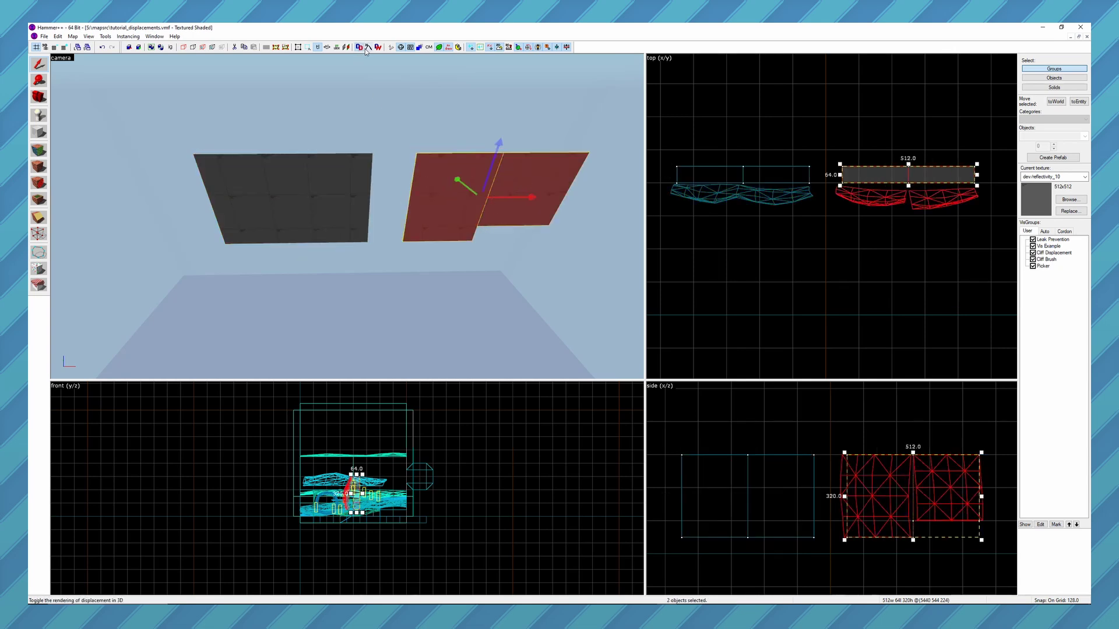
left_click(368, 48)
Step: Try to sew the two wall displacements whose base brushes have different heights
key("shift+a")
left_click(680, 282)
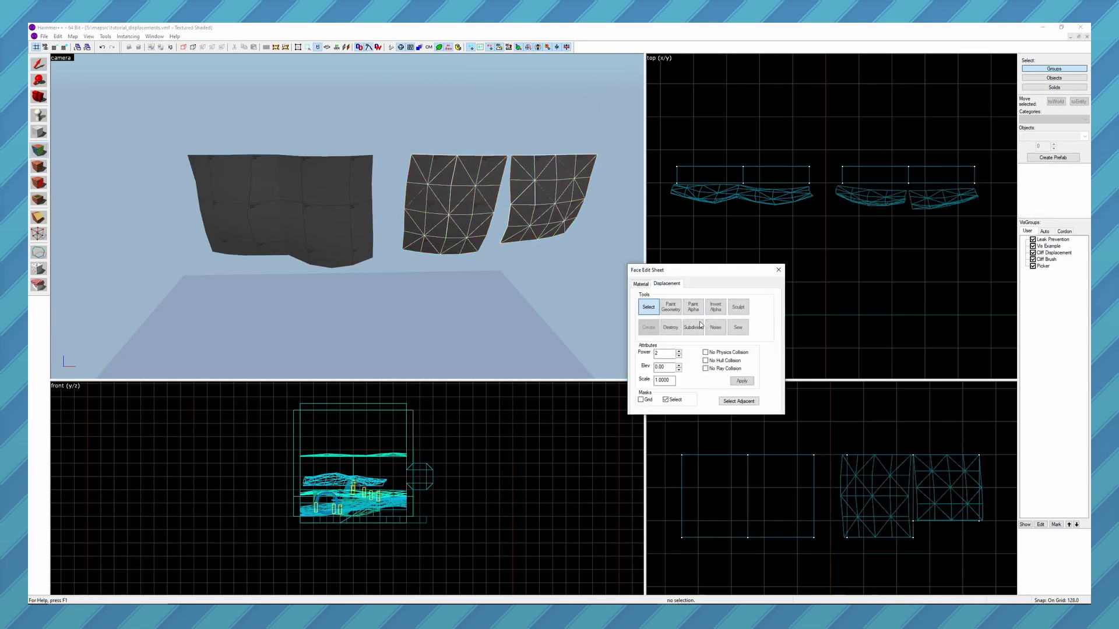
left_click(737, 330)
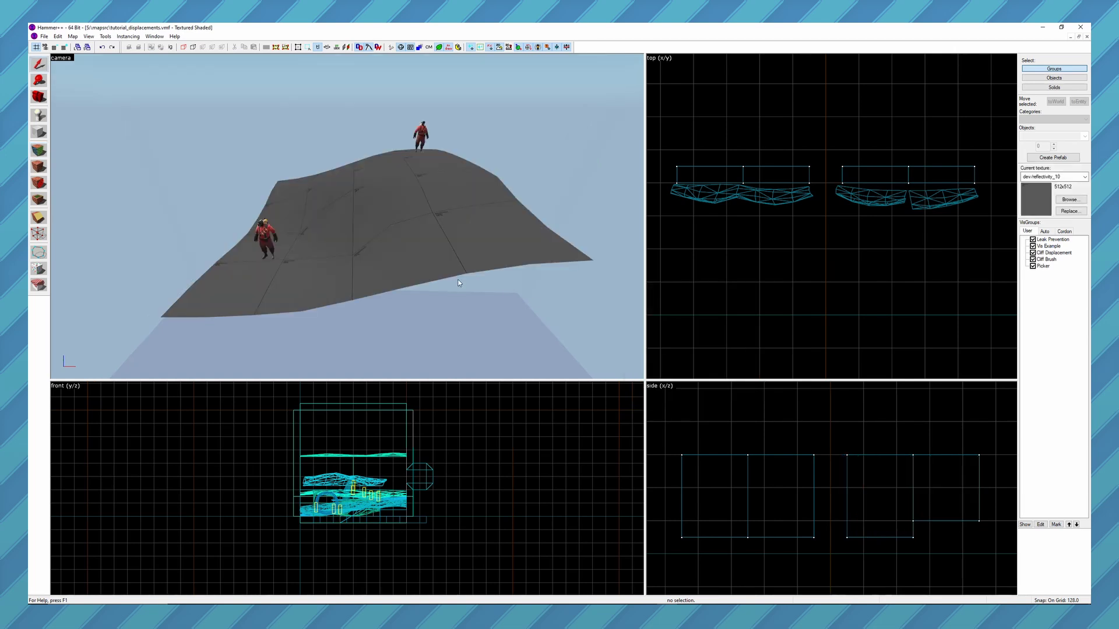
Step: Highlight the overly steep areas of the hill displacement, select its surface and open geometry painting for it
left_click(378, 48)
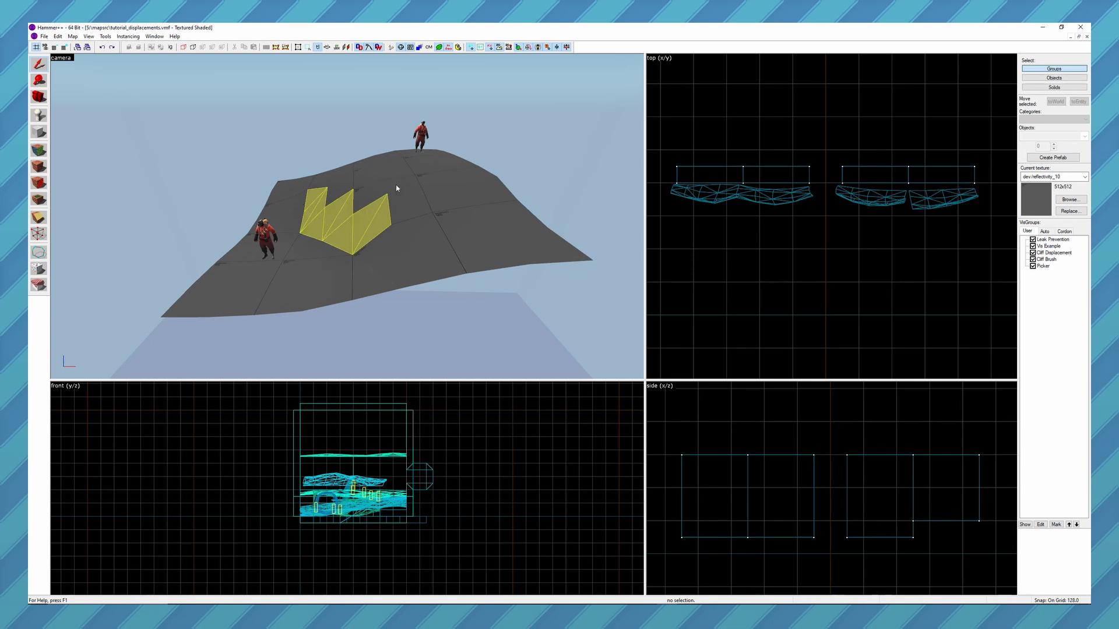
key("shift+a")
left_click(379, 208)
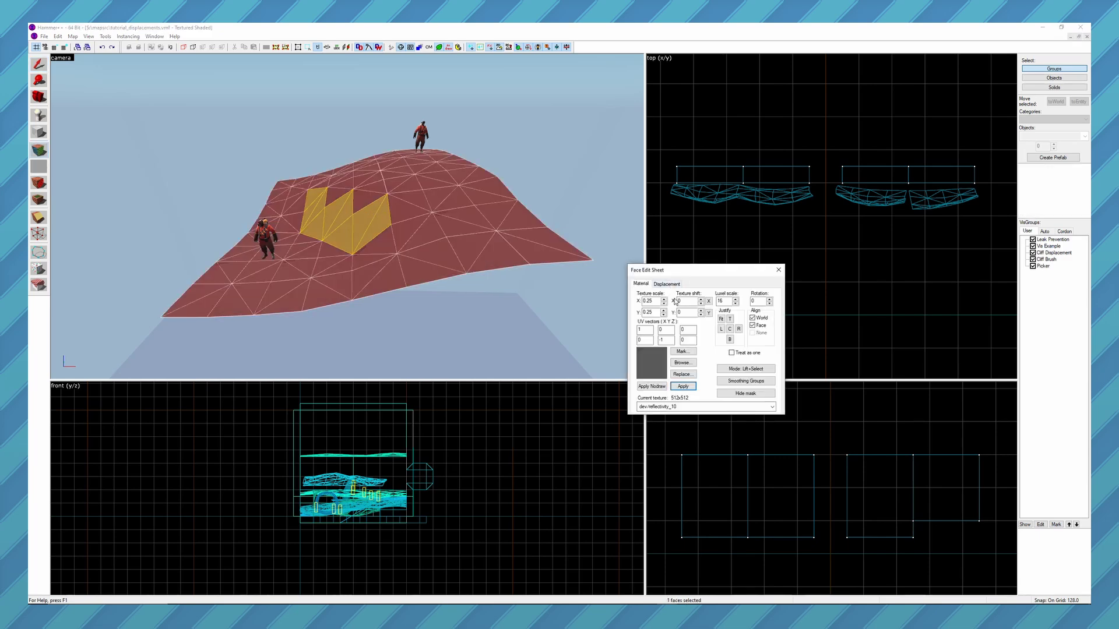
left_click(667, 283)
left_click(670, 306)
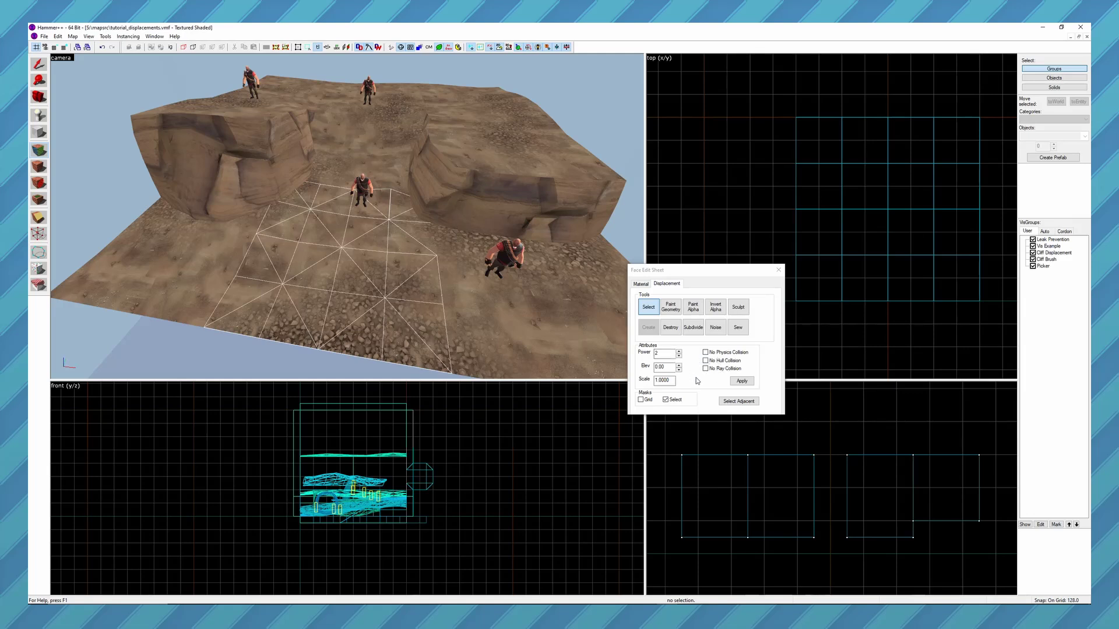
Step: Step the ground displacement's power up and back to 2, and raise the displacement by applying a higher elevation
left_click(679, 352)
left_click(679, 355)
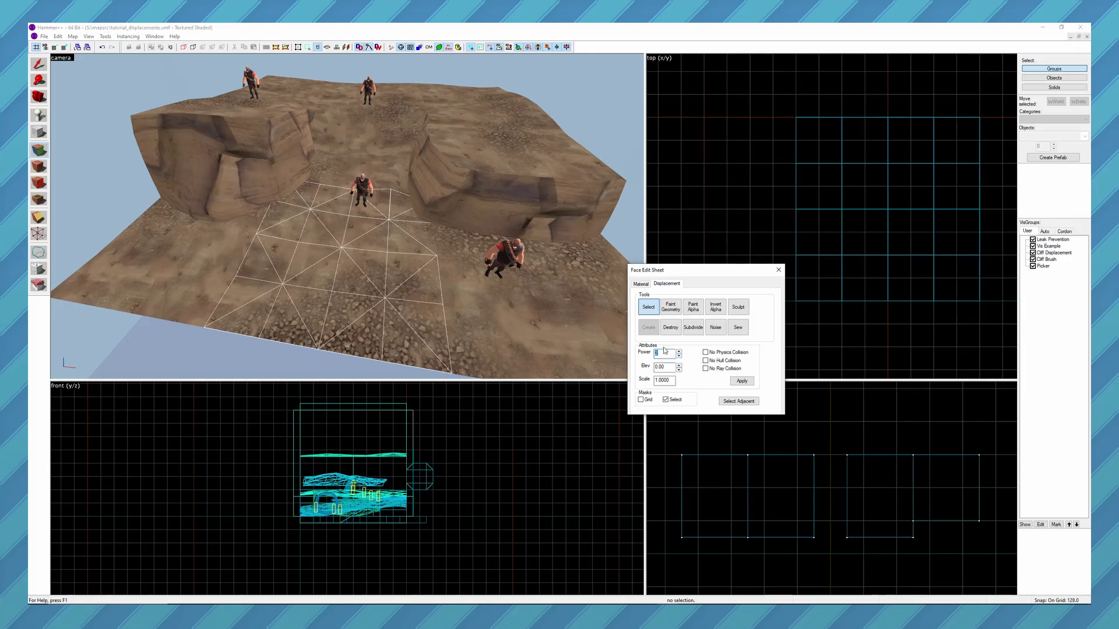
double_click(671, 366)
type("8")
left_click(741, 382)
Step: Select the raised ground displacement together with its neighbouring displacements and sew them together
key("z")
key("d")
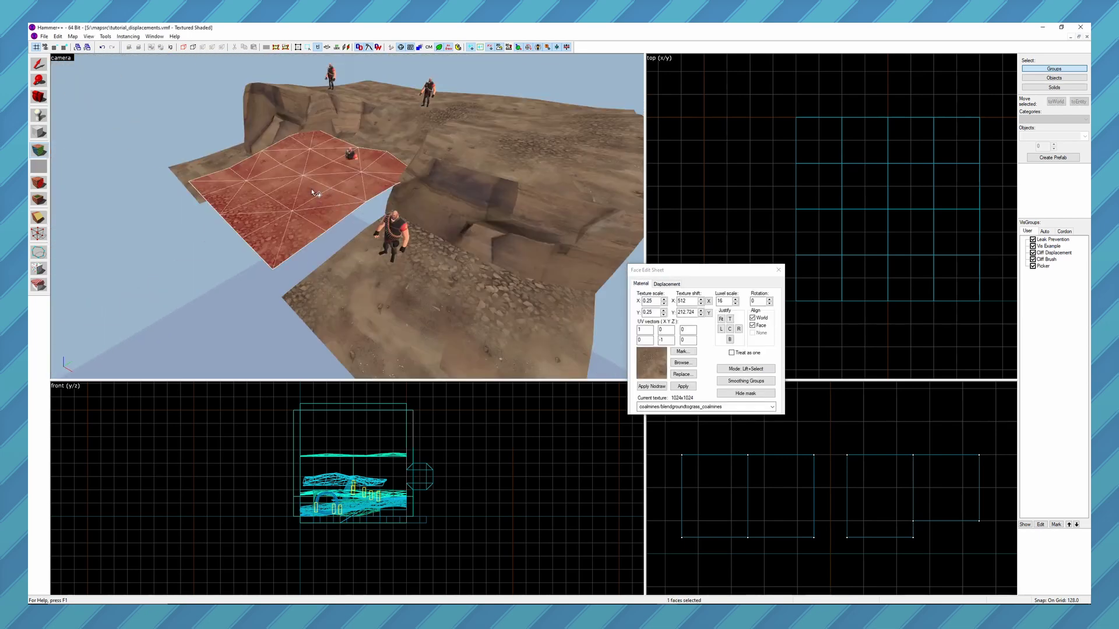
left_click(369, 256, "ctrl")
left_click(667, 284)
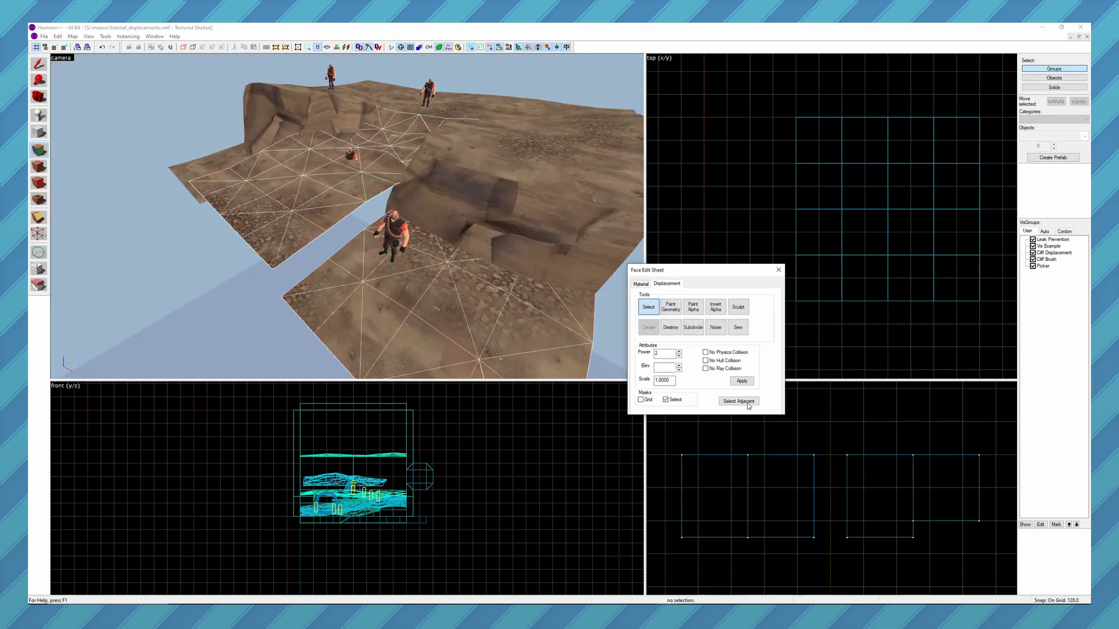
left_click(739, 328)
Step: Reset the ground displacement's elevation to 0
double_click(656, 367)
type("00")
key("Return")
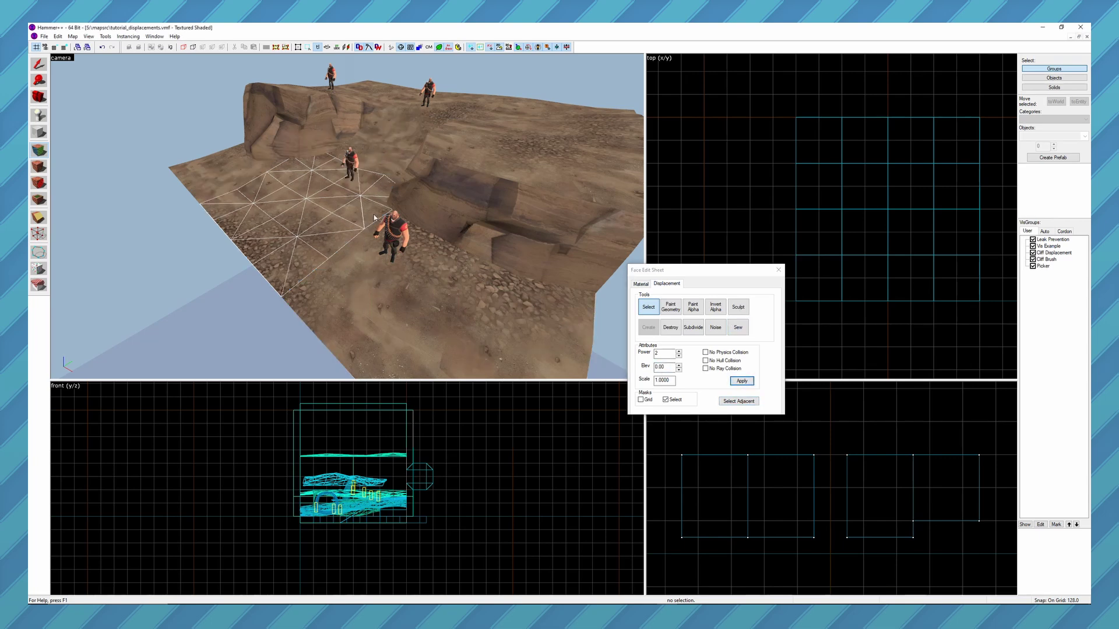
Step: Set the selected ground displacement's scale to 2 and apply it
left_click(674, 380)
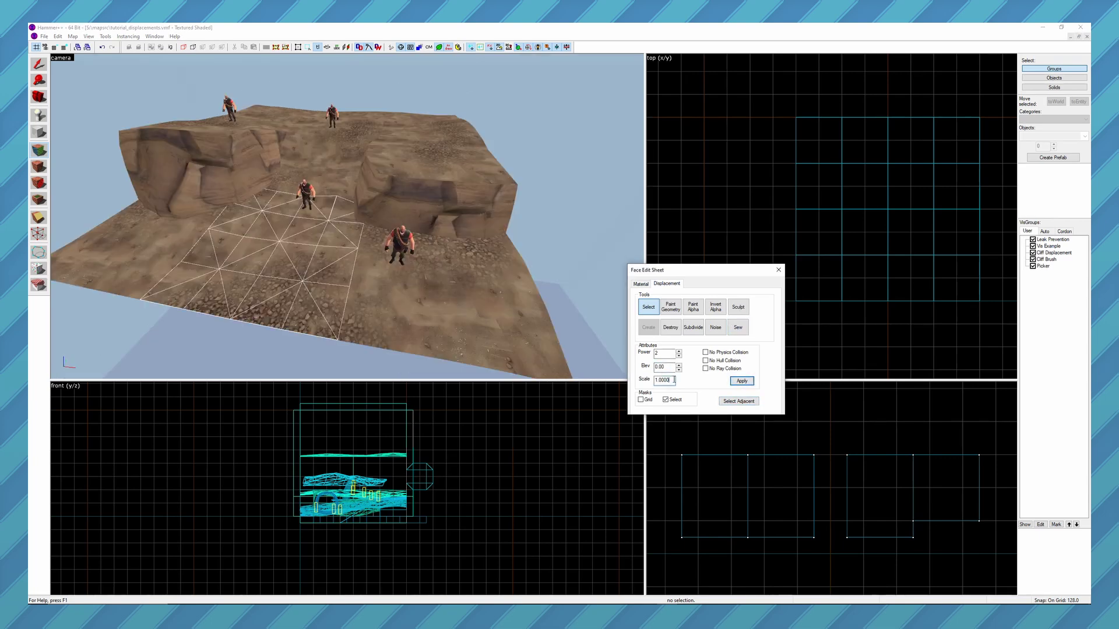
left_click_drag(673, 380, 654, 383)
type("2")
left_click(739, 382)
double_click(672, 382)
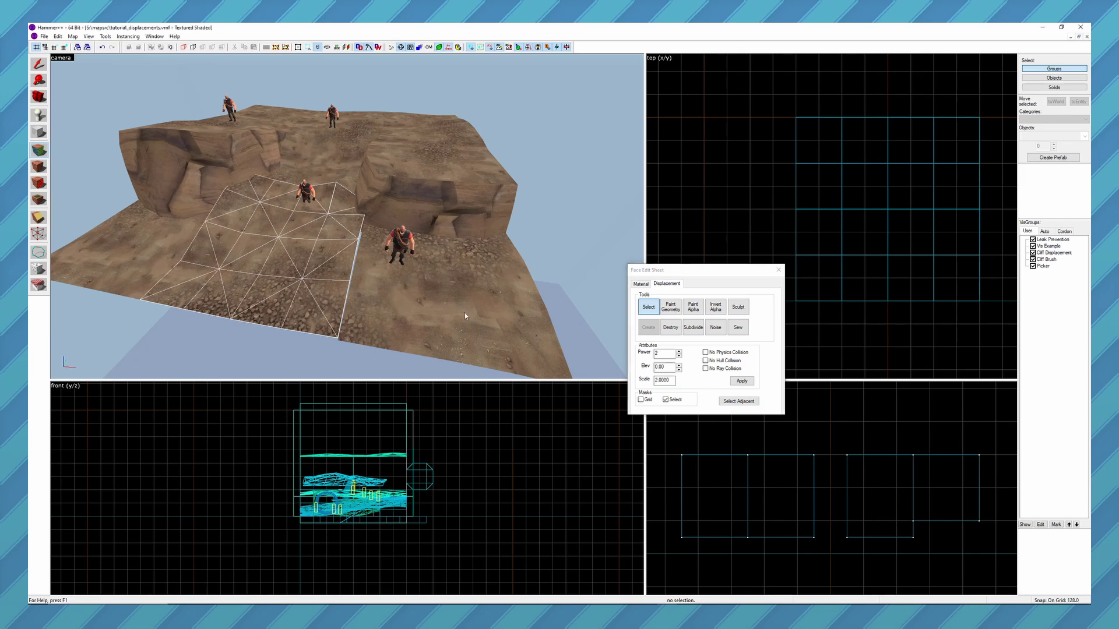
Step: Add the three neighbouring displacements to the selection with the scaled ground displacement and sew them together
left_click(668, 367)
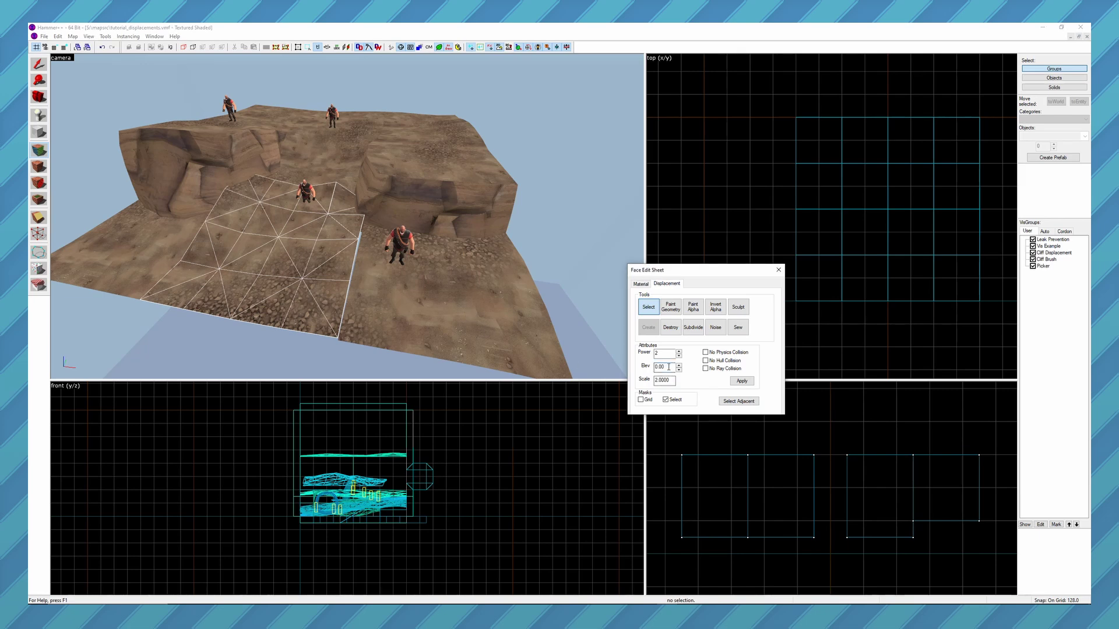
left_click(322, 162, "ctrl")
left_click(168, 227, "ctrl")
left_click(379, 272, "ctrl")
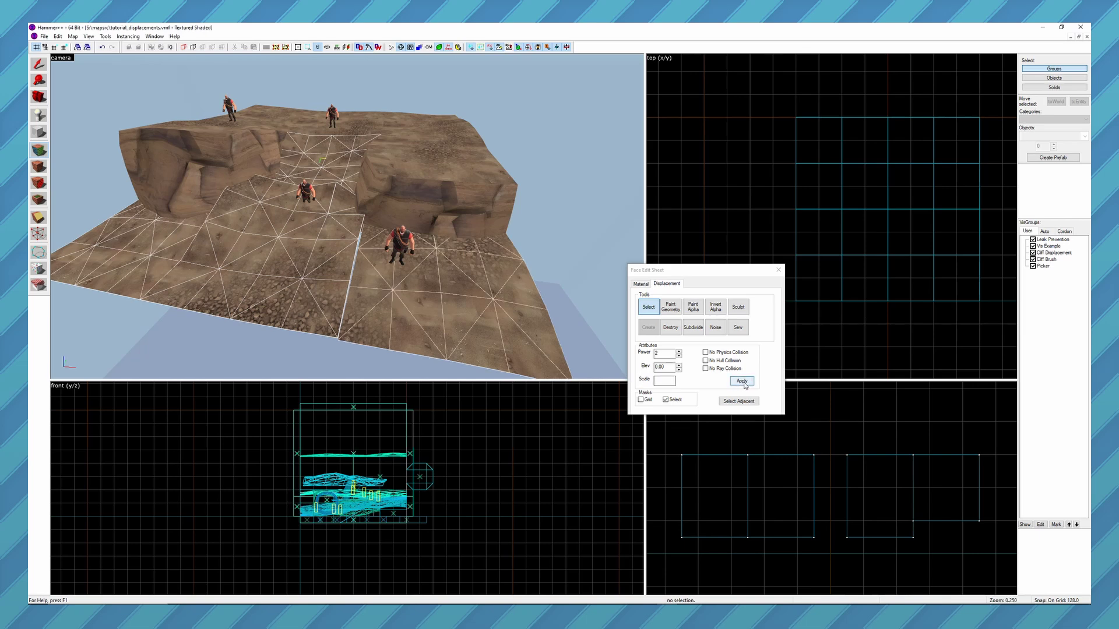
left_click(738, 328)
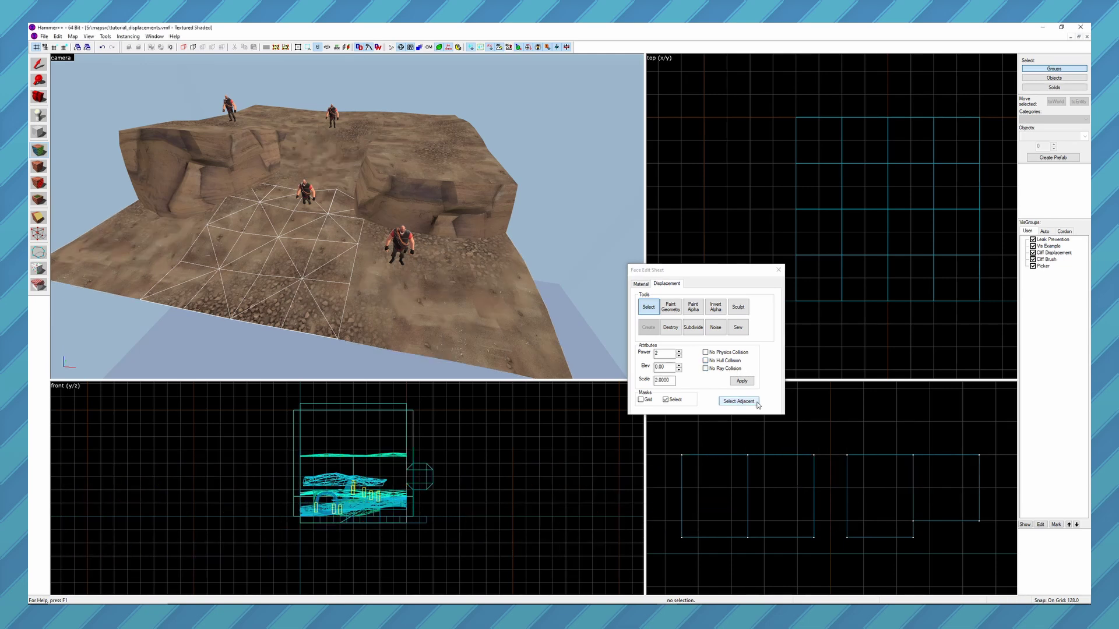
Step: Extend the selection from the ground displacement to adjacent displacements repeatedly until the whole cliff terrain is selected
left_click(756, 402)
left_click(756, 403)
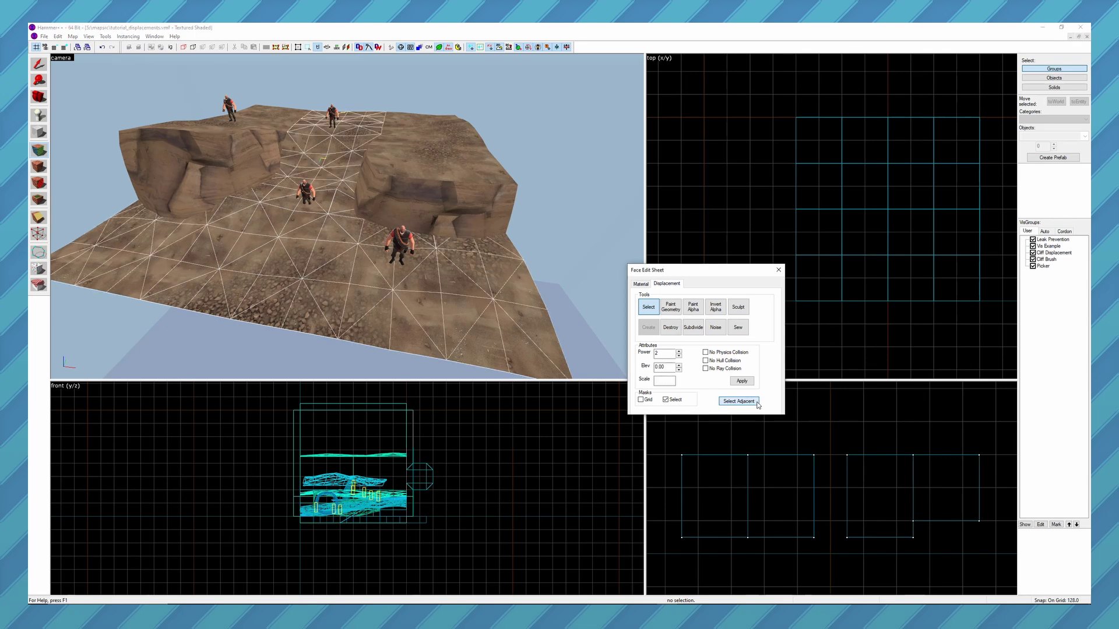
left_click(757, 402)
left_click(757, 403)
left_click(757, 402)
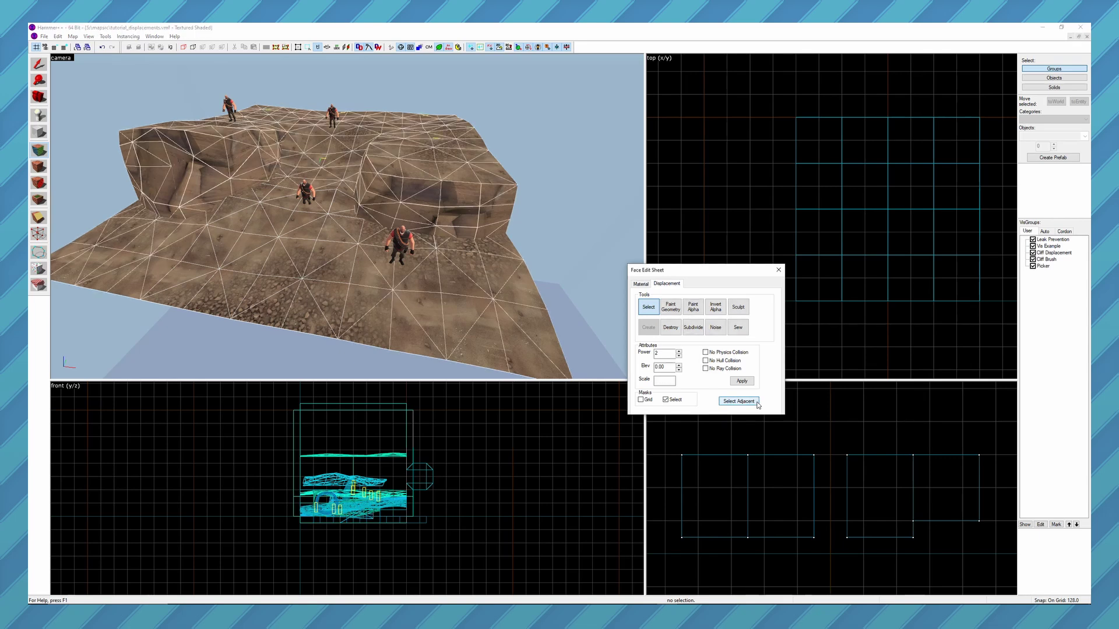
Step: Toggle the Grid and Select masks to compare how the selected displacements are drawn
left_click(648, 400)
left_click(648, 401)
left_click(668, 401)
left_click(670, 401)
left_click(647, 401)
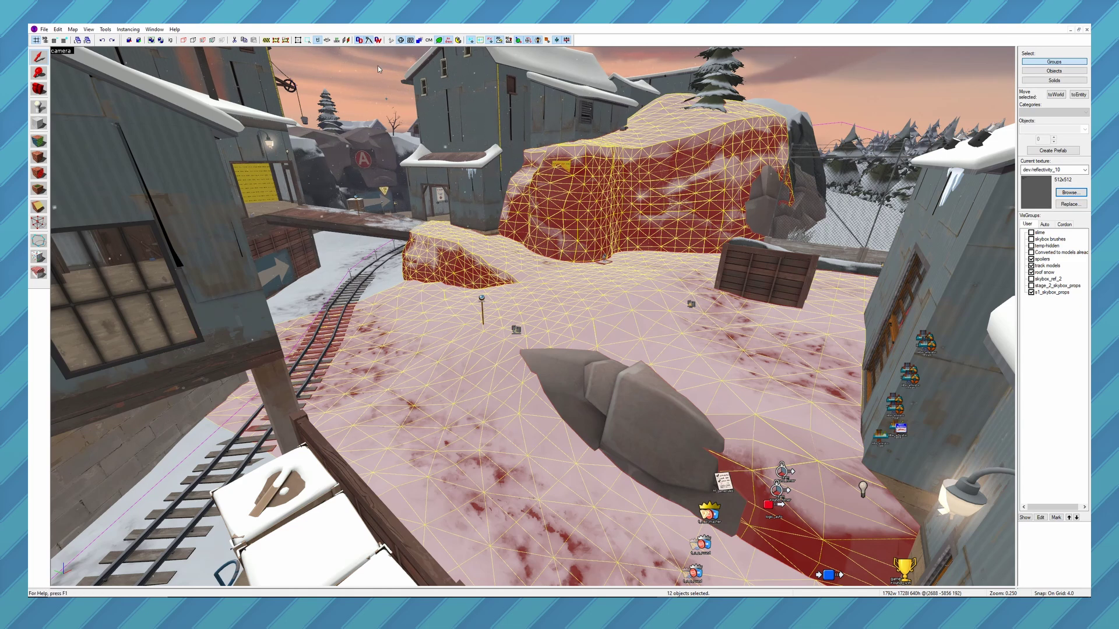
left_click(368, 41)
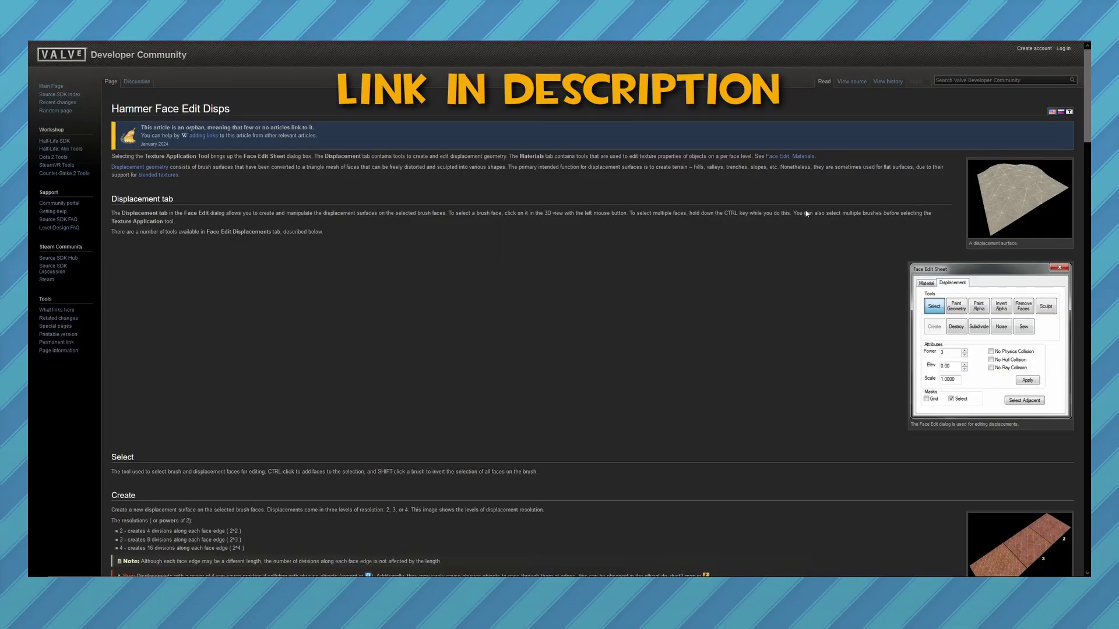
Step: Switch to the Valve Developer Community article "Hammer Face Edit Disps" and look through its descriptions of the displacement tools
scroll(1087, 117, "down", 3)
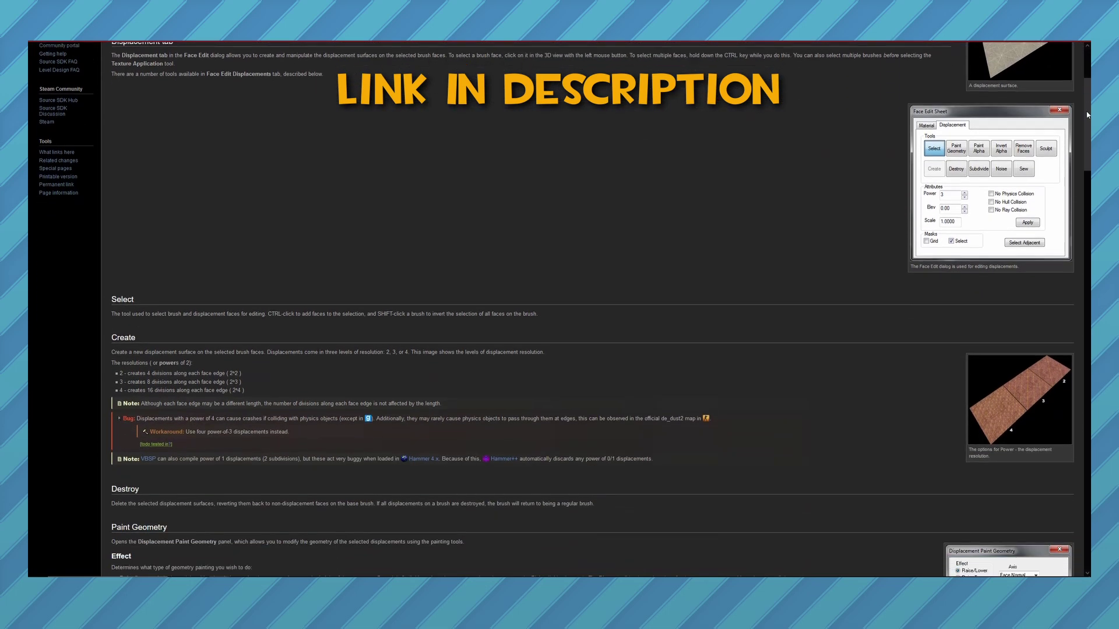
scroll(1087, 116, "down", 8)
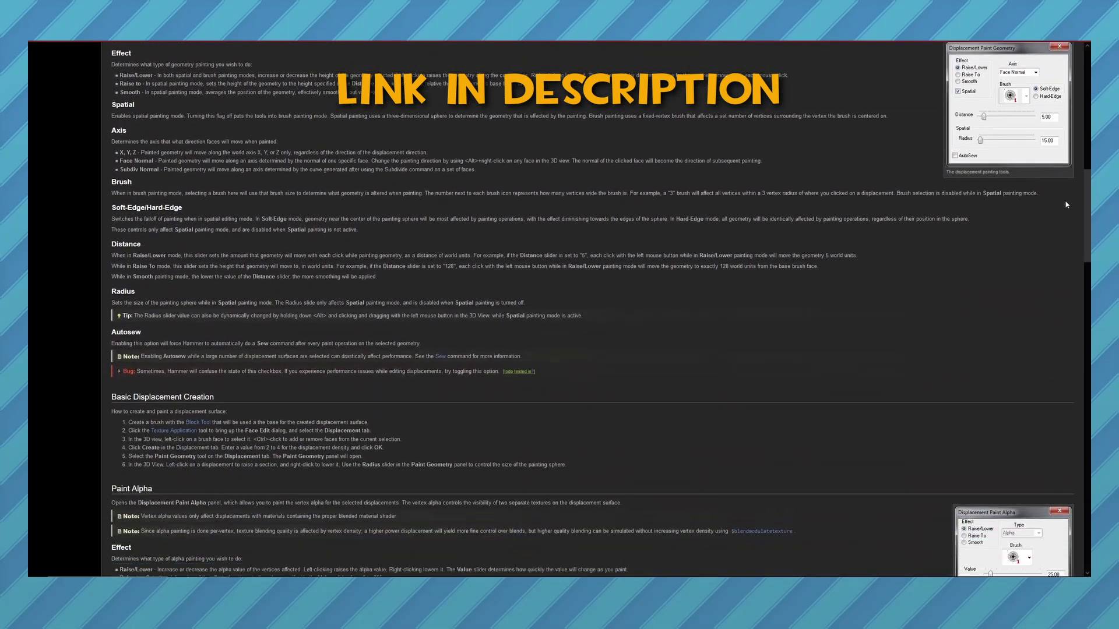
scroll(1066, 204, "down", 15)
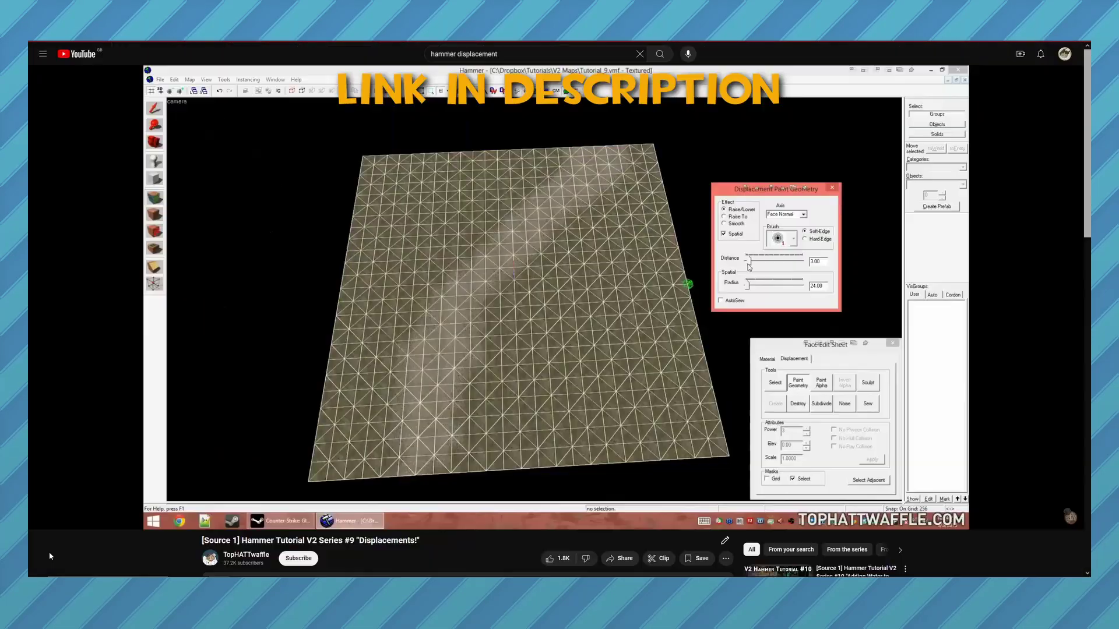